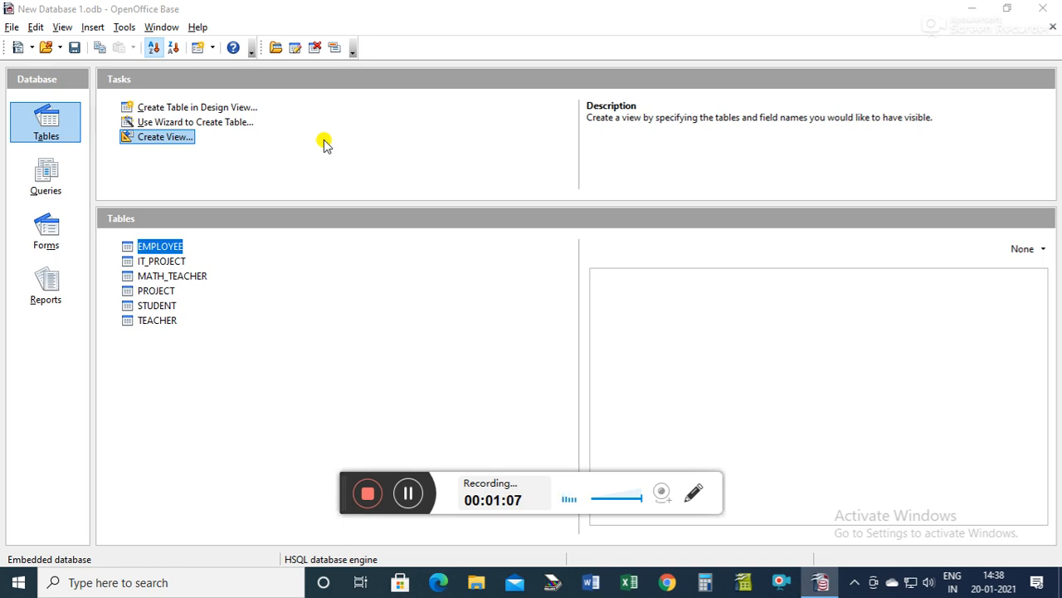
Step: Check the records in the EMPLOYEE table and start a new design-view query based on that table
{"action": "double_click", "coordinate": [153, 243]}
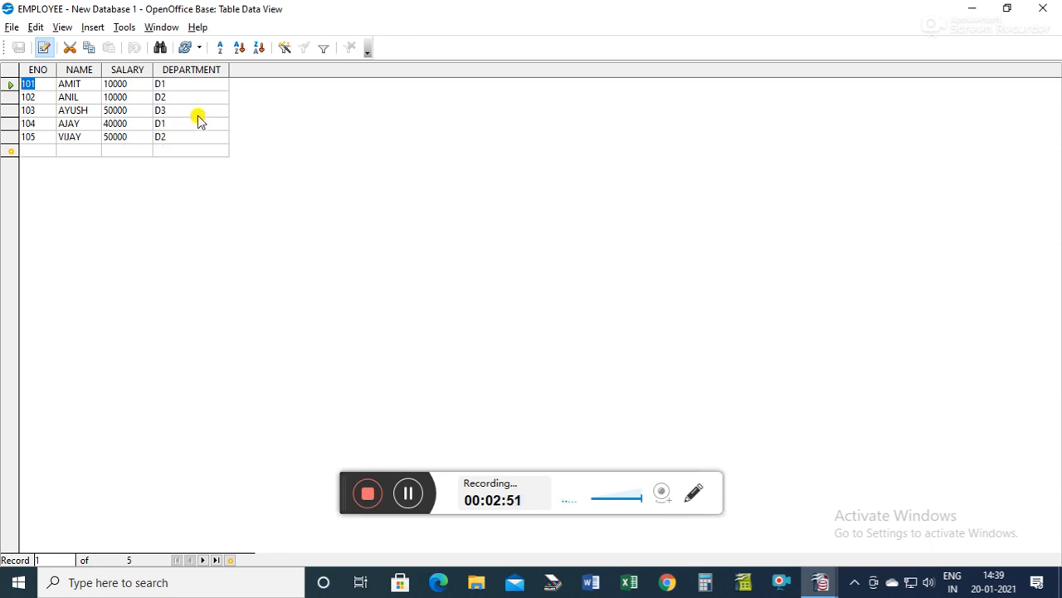
{"action": "left_click", "coordinate": [1035, 15]}
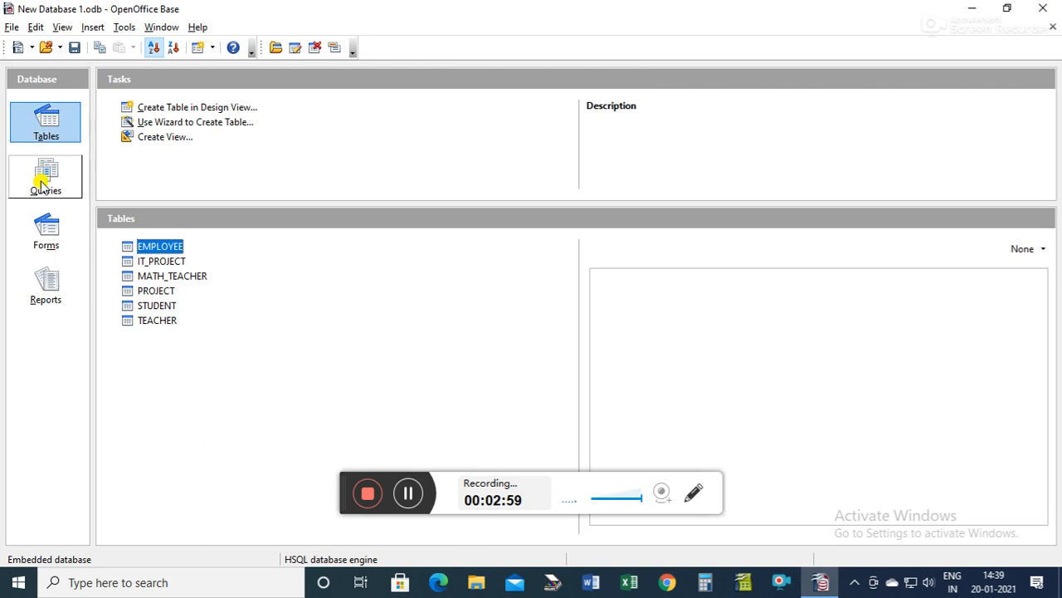
{"action": "left_click", "coordinate": [43, 183]}
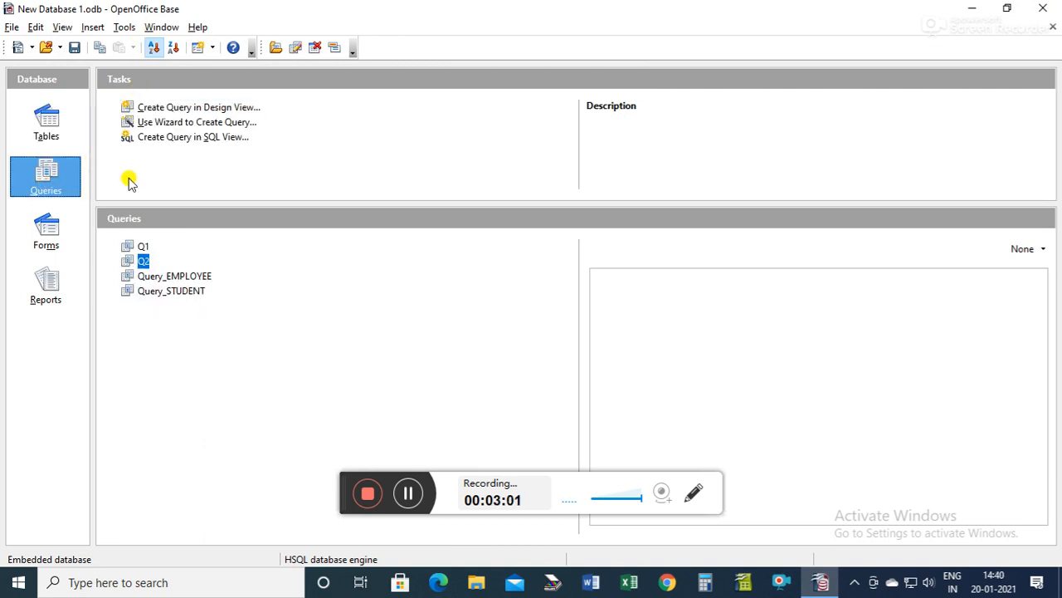
{"action": "left_click", "coordinate": [164, 107]}
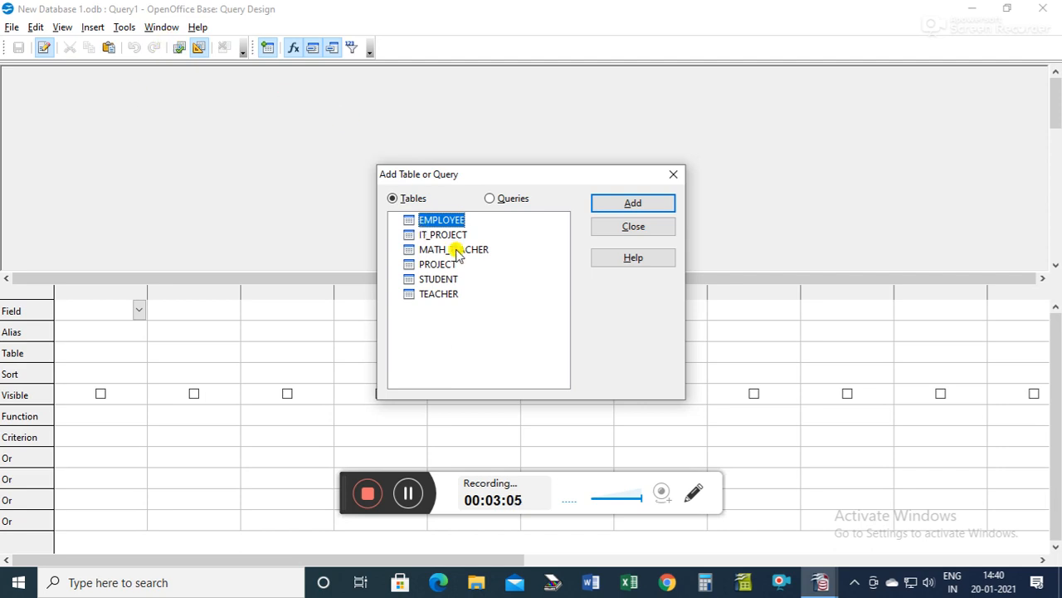
{"action": "left_click", "coordinate": [631, 203]}
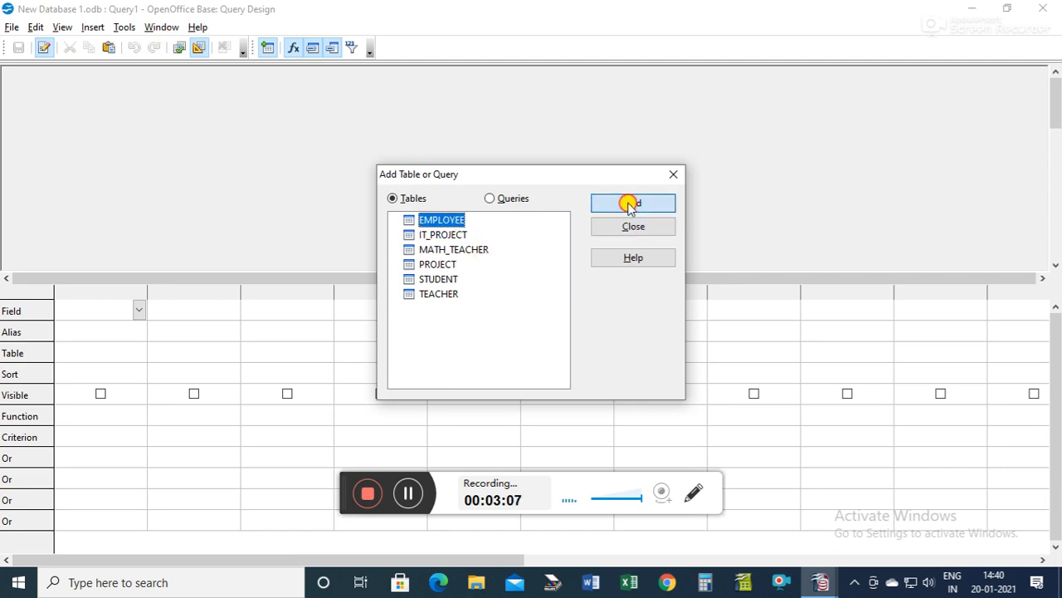
{"action": "left_click", "coordinate": [673, 174]}
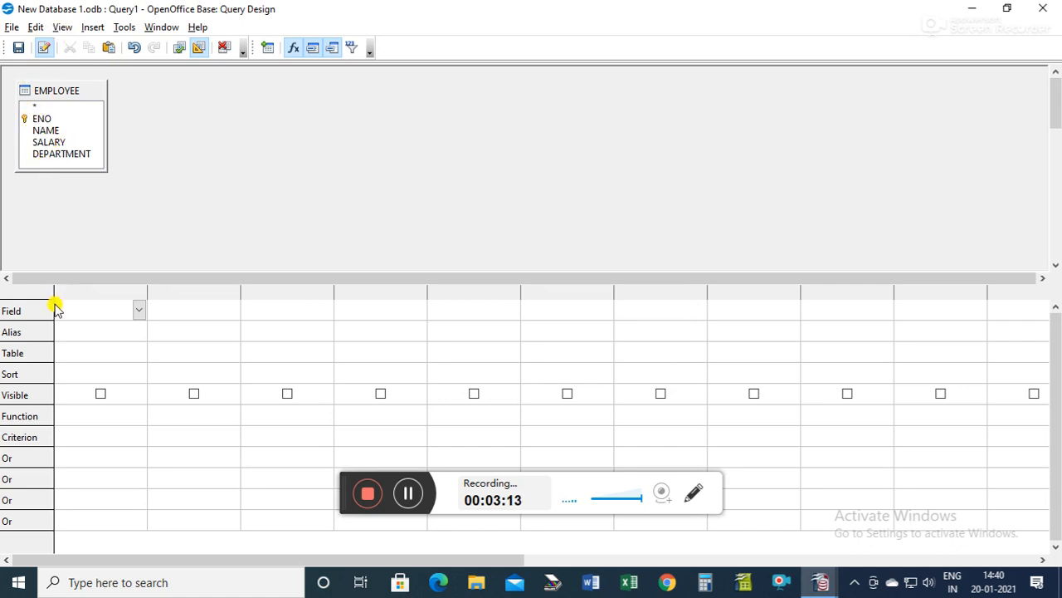
Step: Add the ENO, NAME, SALARY and DEPARTMENT fields of the EMPLOYEE table to the query as visible columns
{"action": "left_click", "coordinate": [139, 308]}
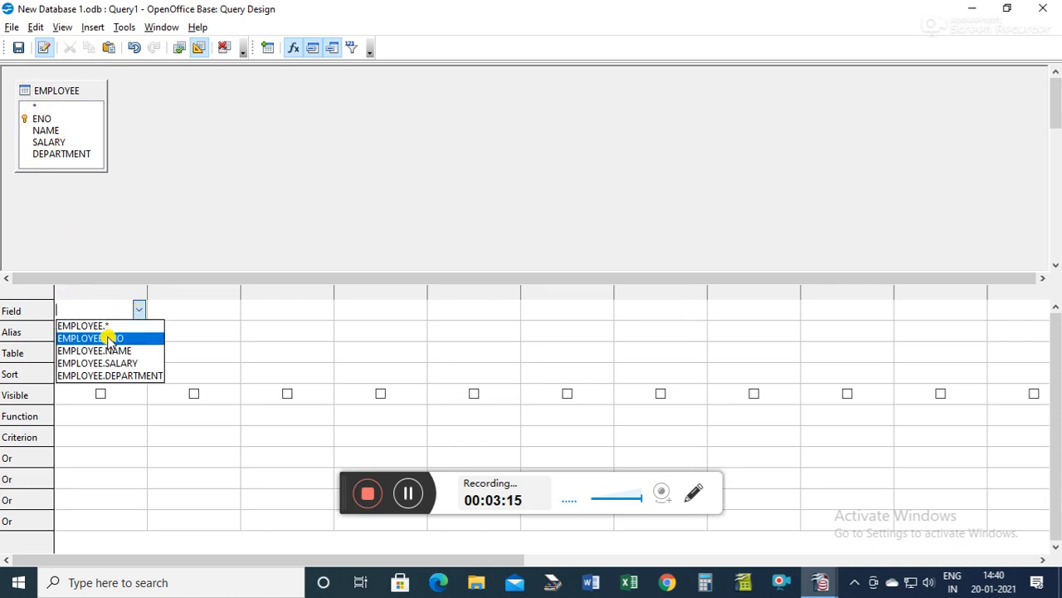
{"action": "left_click", "coordinate": [109, 339]}
{"action": "left_click", "coordinate": [177, 310]}
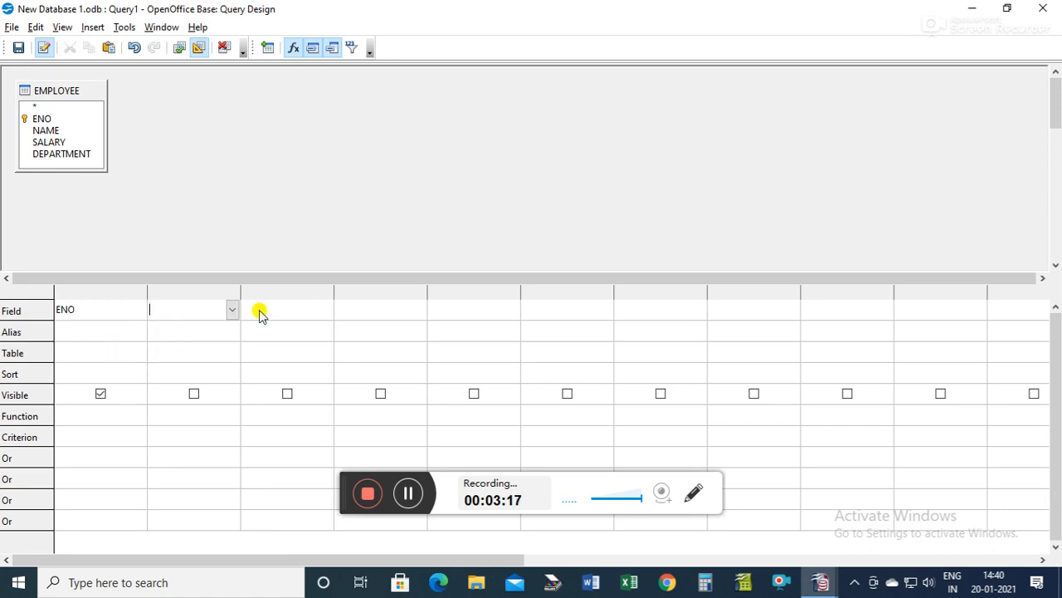
{"action": "left_click", "coordinate": [233, 309]}
{"action": "left_click", "coordinate": [249, 349]}
{"action": "left_click", "coordinate": [316, 315]}
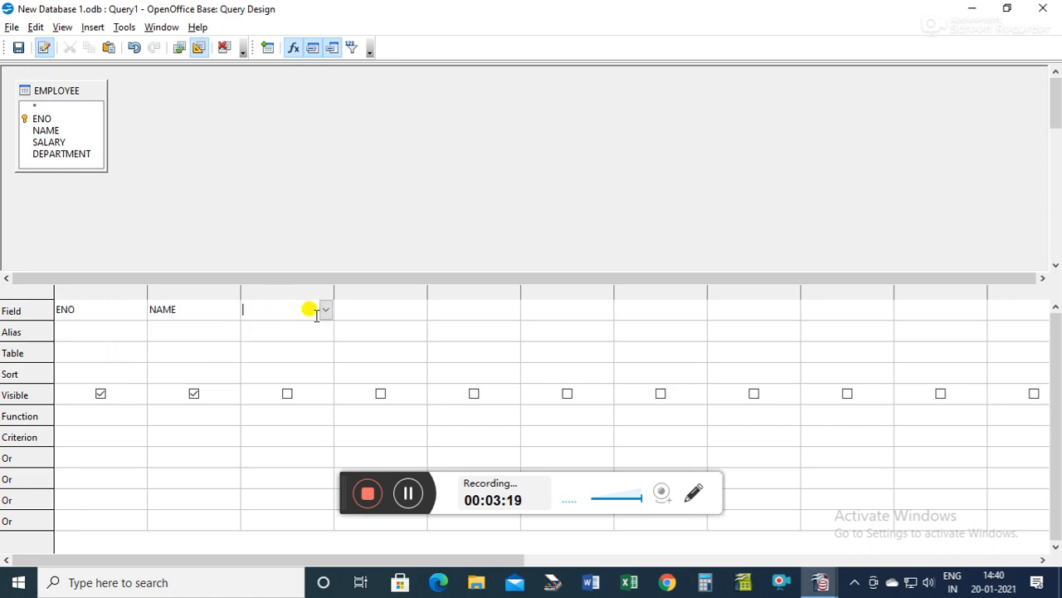
{"action": "left_click", "coordinate": [326, 308]}
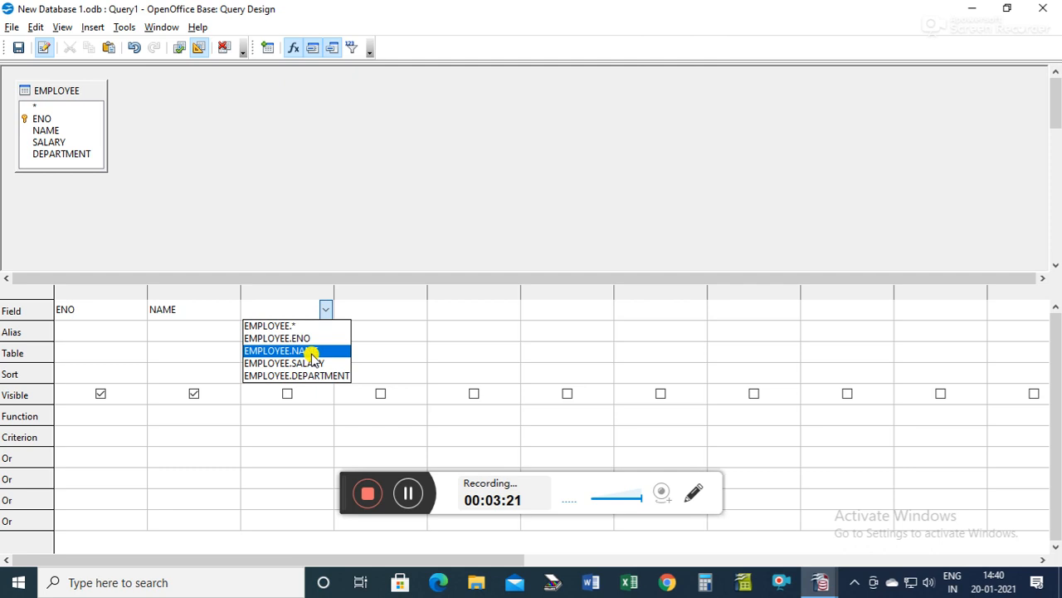
{"action": "left_click", "coordinate": [315, 363]}
{"action": "left_click", "coordinate": [369, 313]}
{"action": "left_click", "coordinate": [418, 309]}
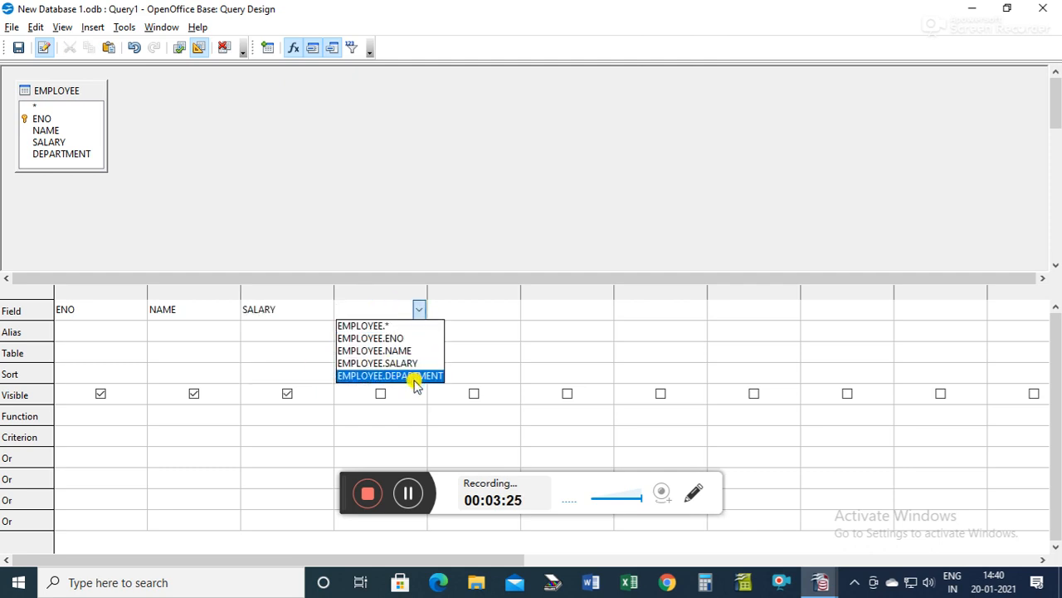
{"action": "left_click", "coordinate": [415, 377]}
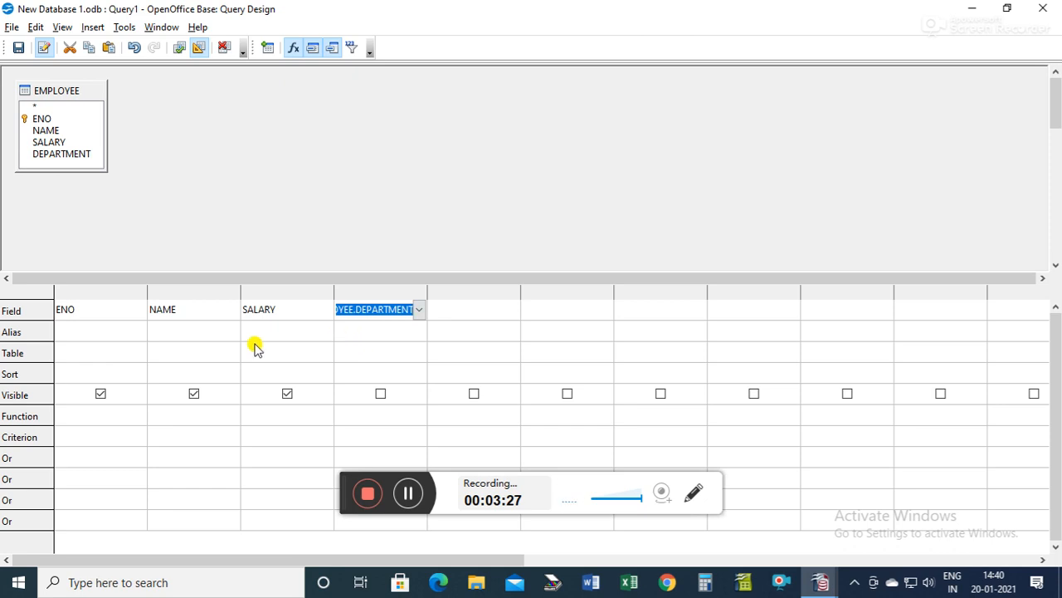
{"action": "left_click", "coordinate": [68, 357]}
{"action": "left_click", "coordinate": [362, 355]}
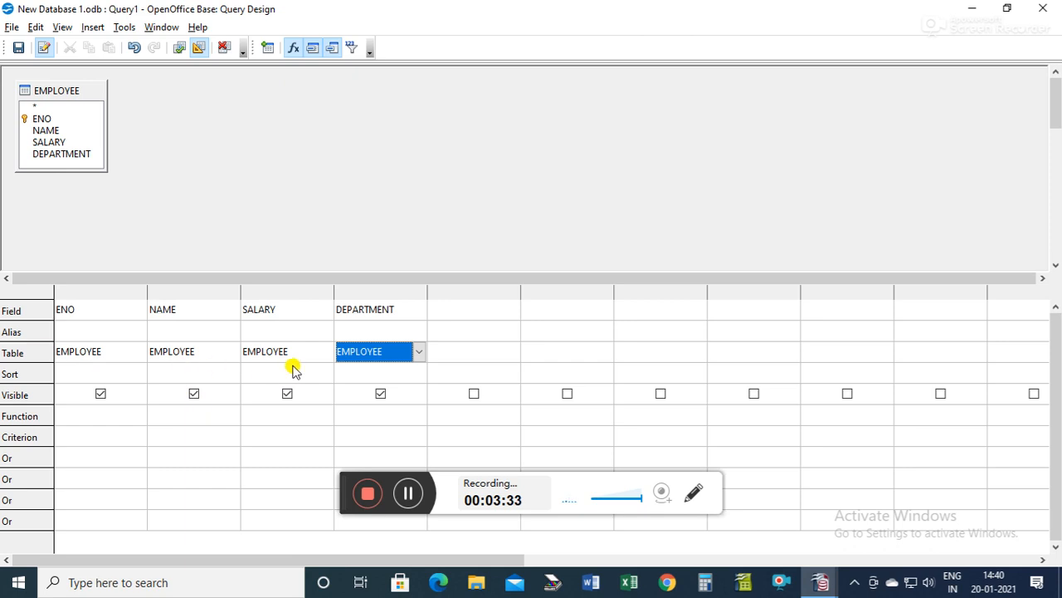
{"action": "left_click", "coordinate": [381, 394]}
Step: Set the query criteria to > 10000 for SALARY and ="D1" for DEPARTMENT on the same criterion row
{"action": "left_click", "coordinate": [260, 432]}
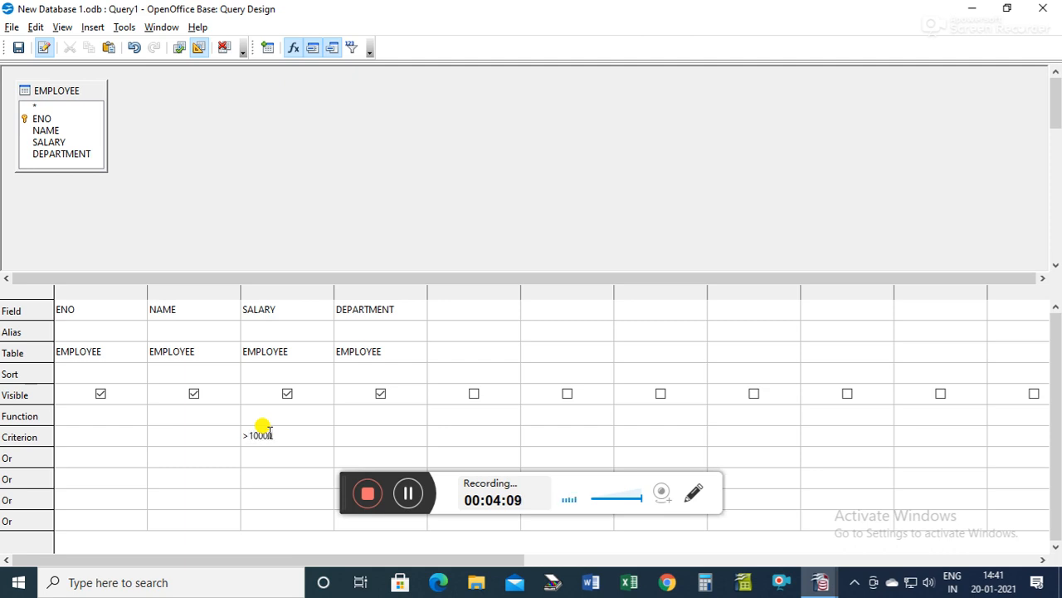
{"action": "left_click", "coordinate": [376, 436]}
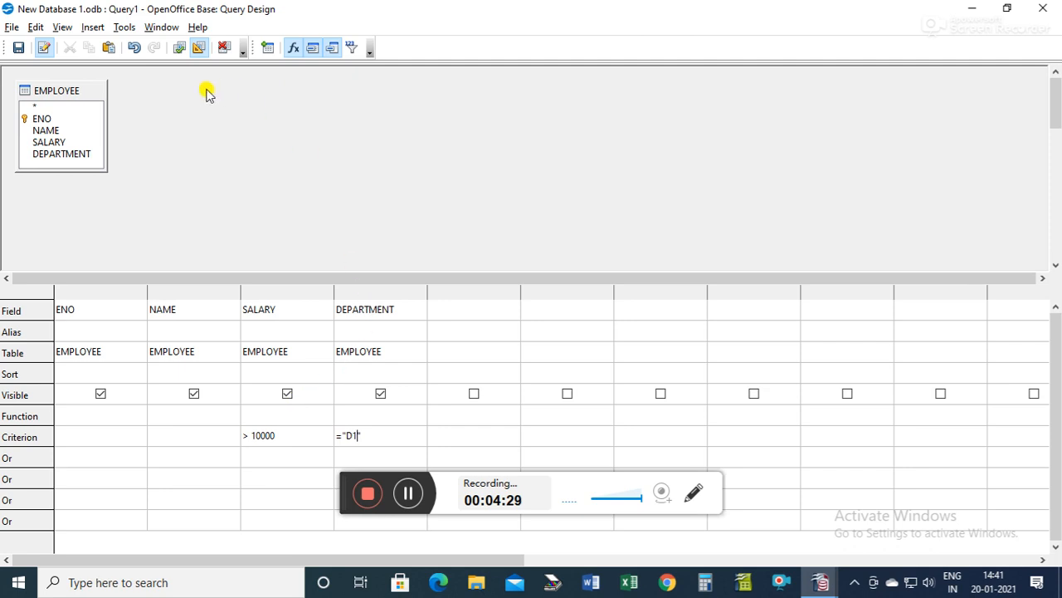
Step: Save the query as Q3 and run it
{"action": "left_click", "coordinate": [36, 26]}
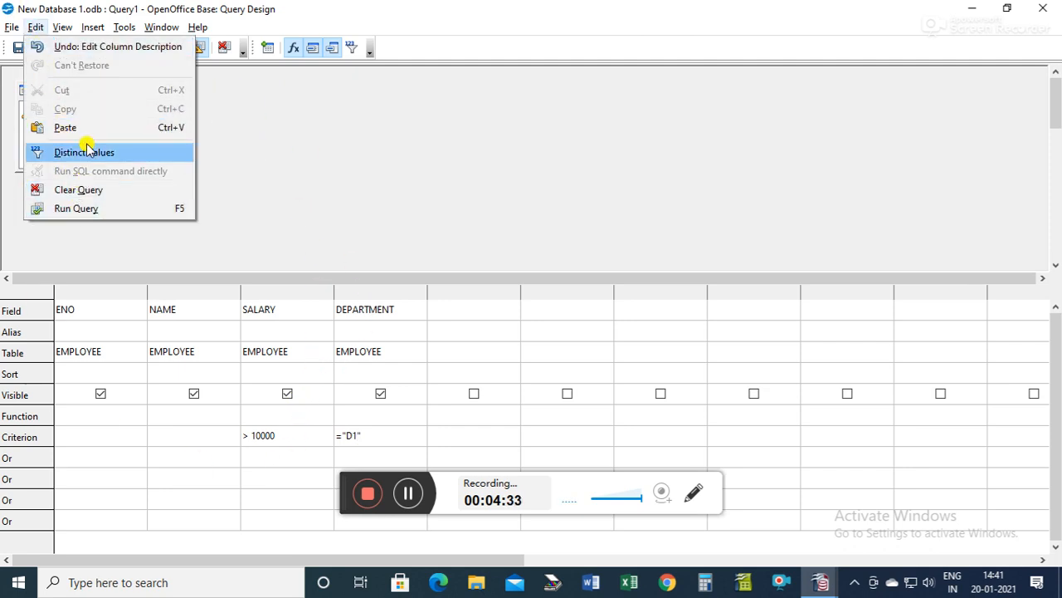
{"action": "mouse_move", "coordinate": [11, 27]}
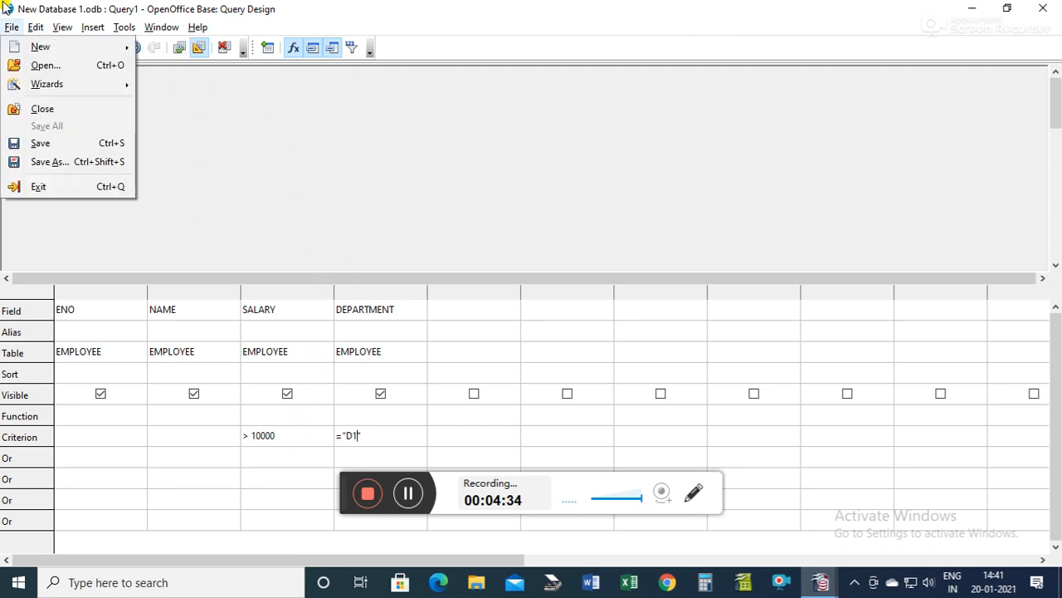
{"action": "left_click", "coordinate": [46, 143]}
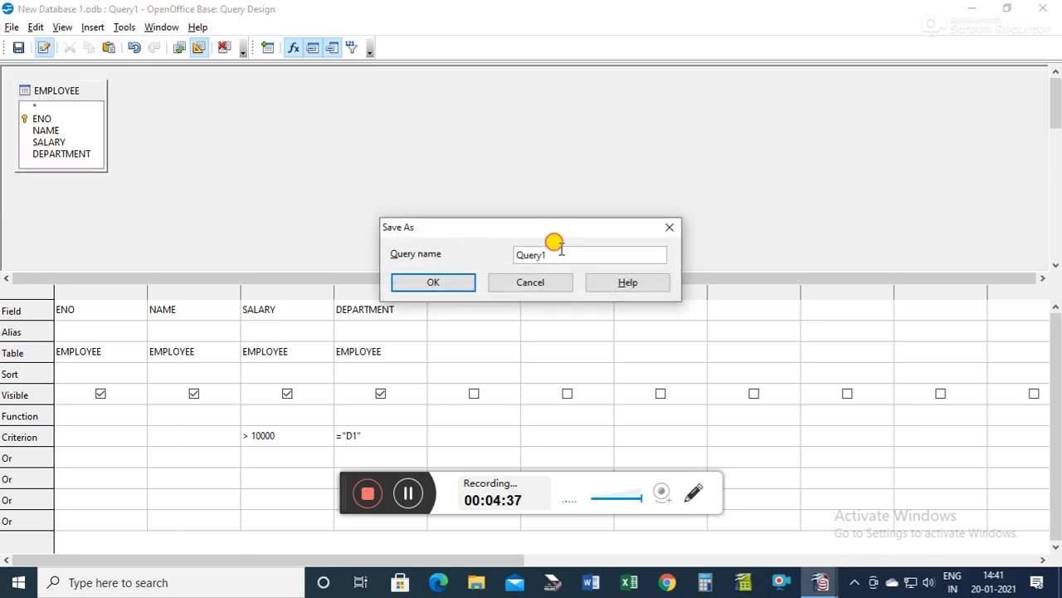
{"action": "left_click_drag", "start_coordinate": [556, 253], "coordinate": [507, 250]}
{"action": "type", "text": "Q3"}
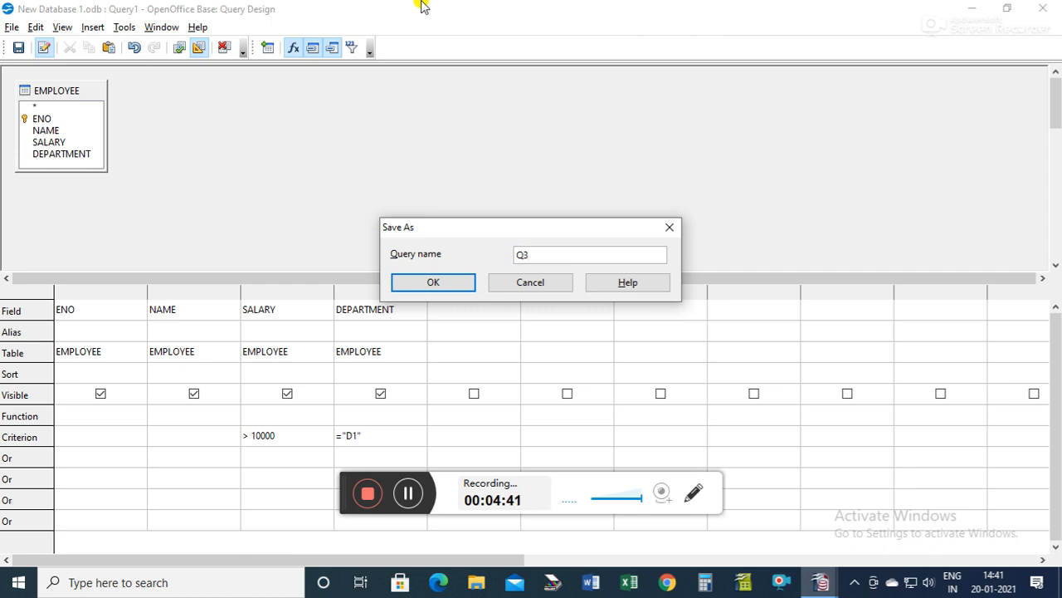
{"action": "left_click", "coordinate": [433, 282]}
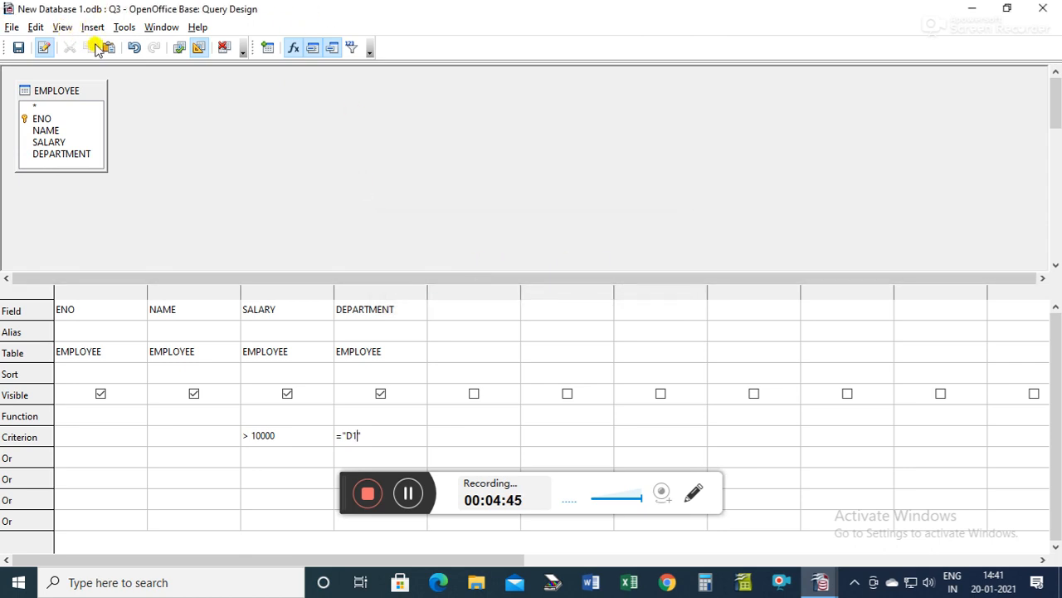
{"action": "left_click", "coordinate": [179, 48]}
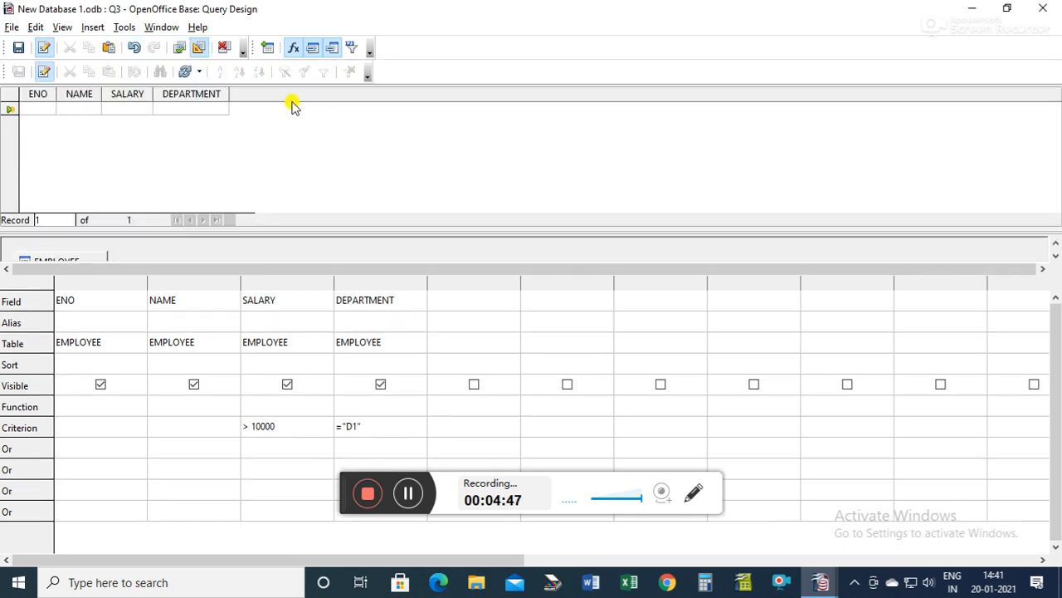
Step: Try LIKE "D1" as the DEPARTMENT criterion and run the query
{"action": "left_click", "coordinate": [379, 423]}
{"action": "left_click_drag", "start_coordinate": [355, 424], "coordinate": [328, 424]}
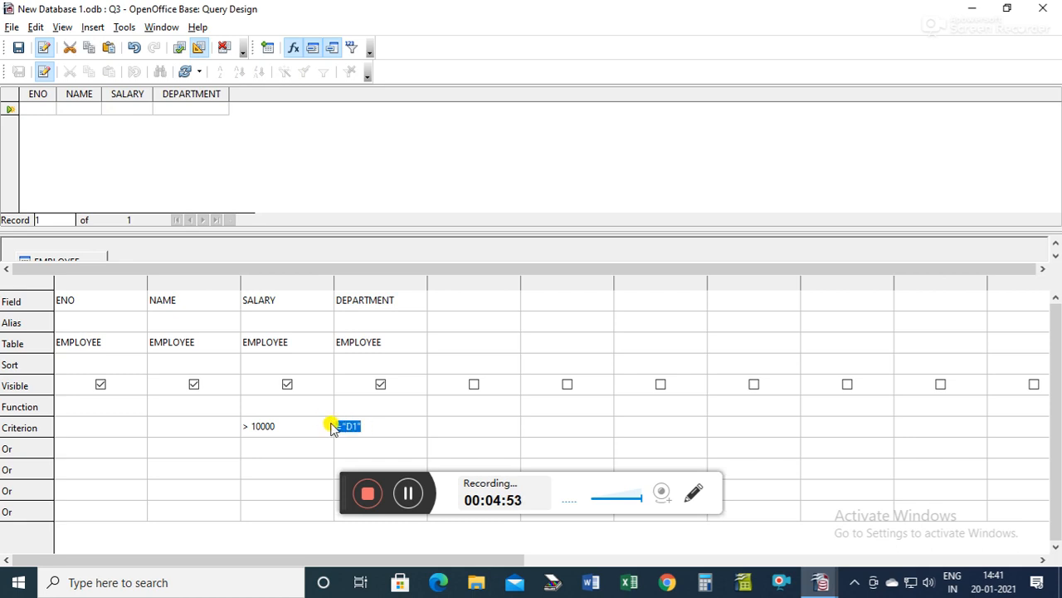
{"action": "type", "text": "LIKE"}
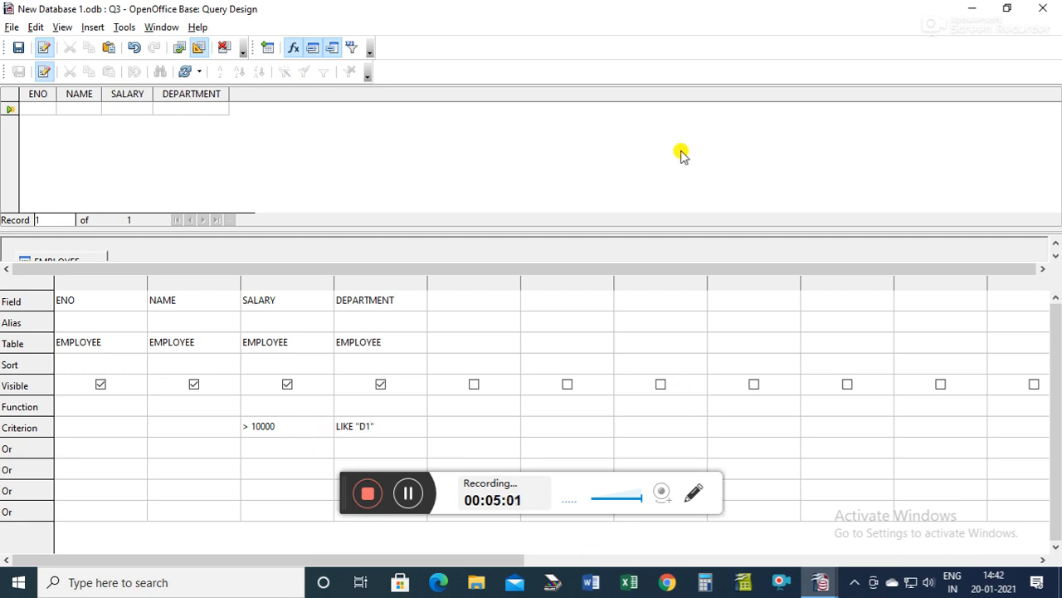
{"action": "left_click", "coordinate": [177, 50]}
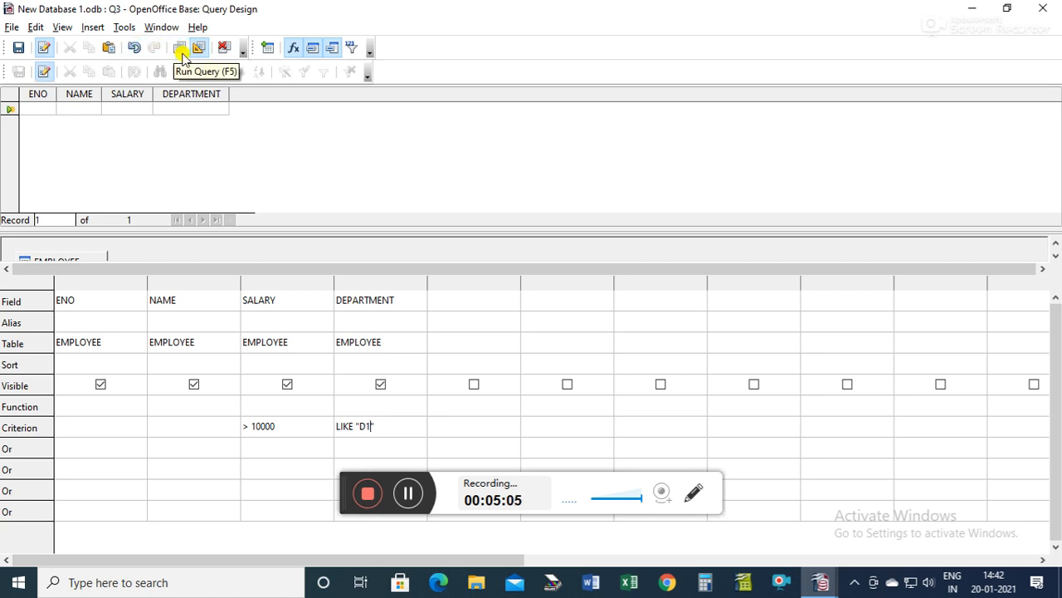
Step: Try =D1 without quotation marks as the DEPARTMENT criterion and run the query
{"action": "left_click", "coordinate": [366, 426]}
{"action": "type", "text": "D1"}
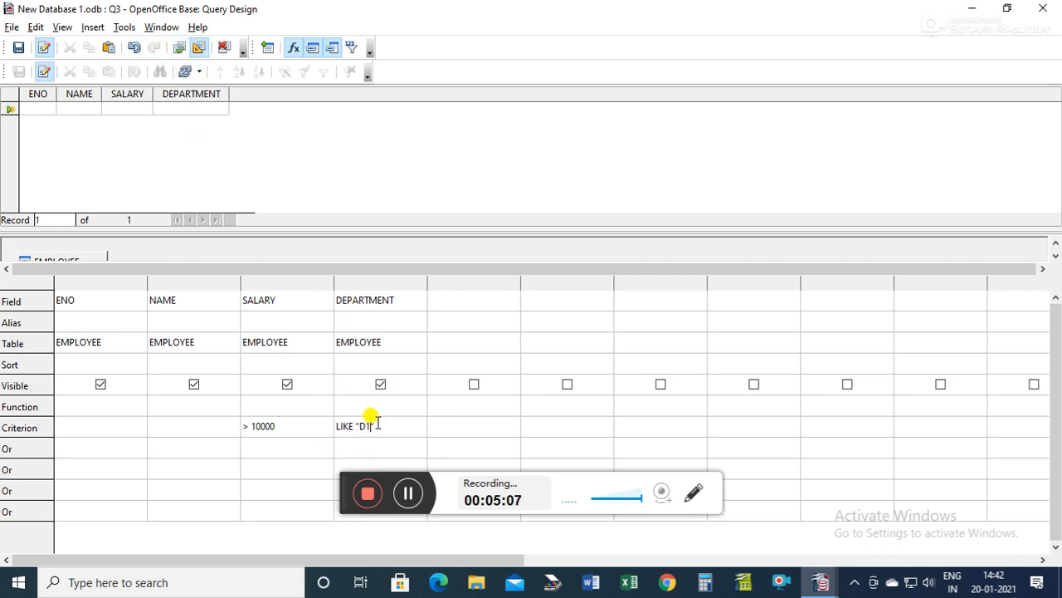
{"action": "left_click_drag", "start_coordinate": [376, 425], "coordinate": [332, 423]}
{"action": "key", "text": "BackSpace"}
{"action": "type", "text": "=D1"}
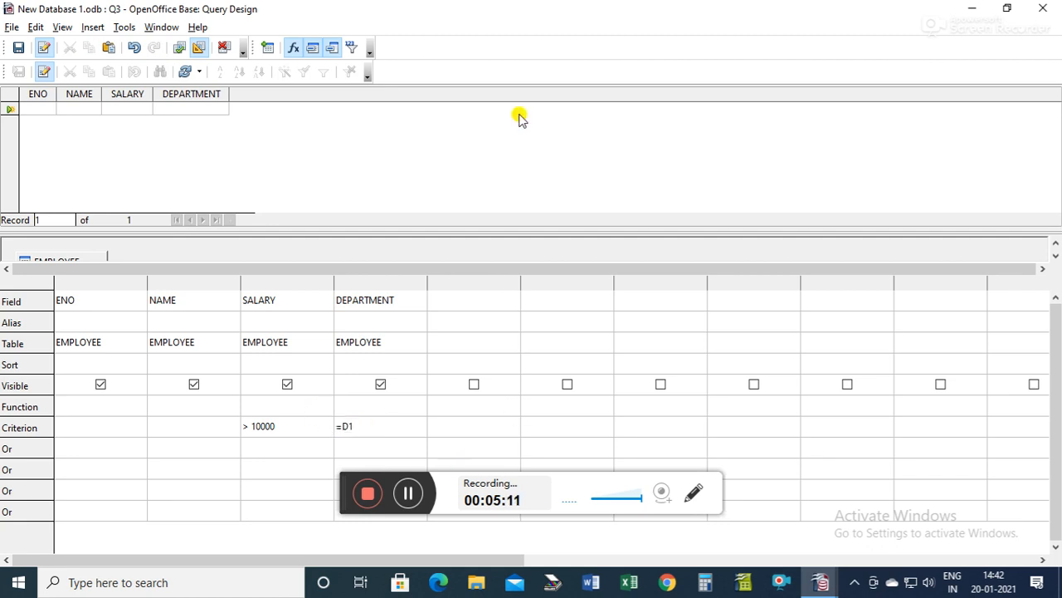
{"action": "left_click", "coordinate": [177, 49]}
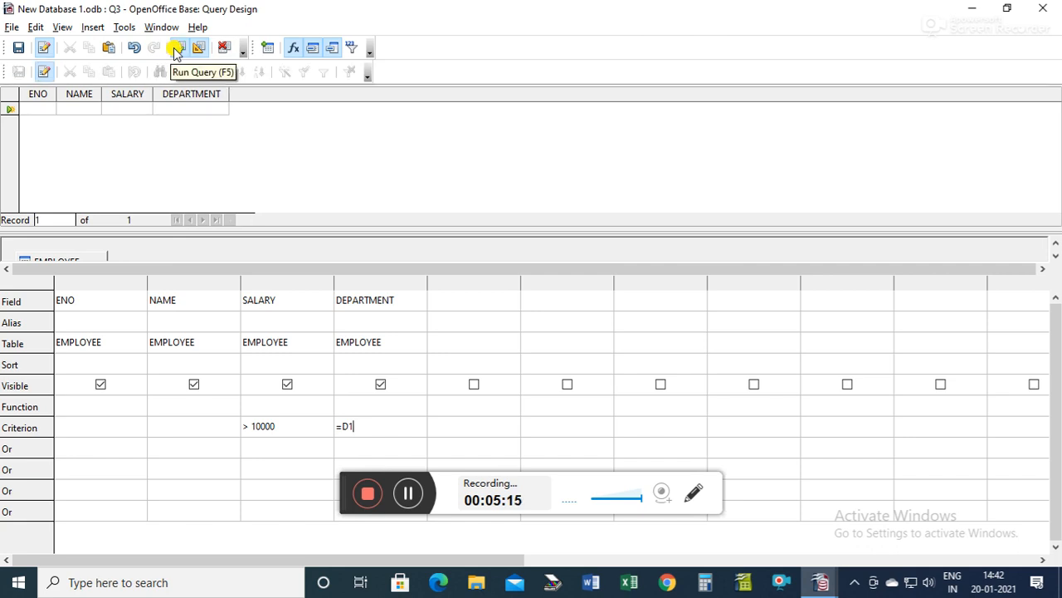
Step: Set the DEPARTMENT criterion to LIKE 'D1' in single quotes and run the query with both conditions
{"action": "left_click_drag", "start_coordinate": [363, 427], "coordinate": [314, 423]}
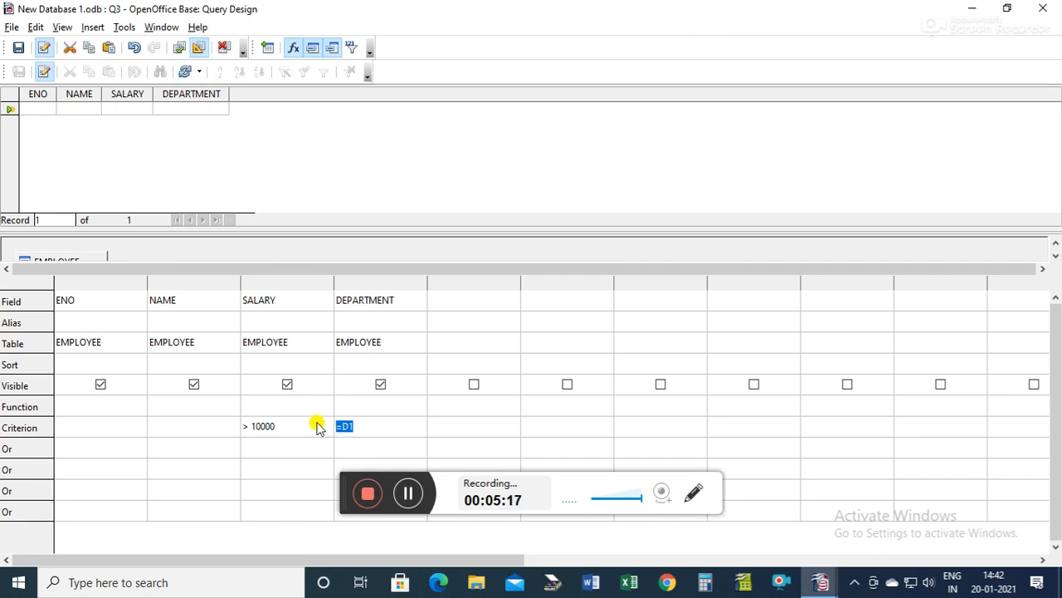
{"action": "type", "text": "LIKE 'D1"}
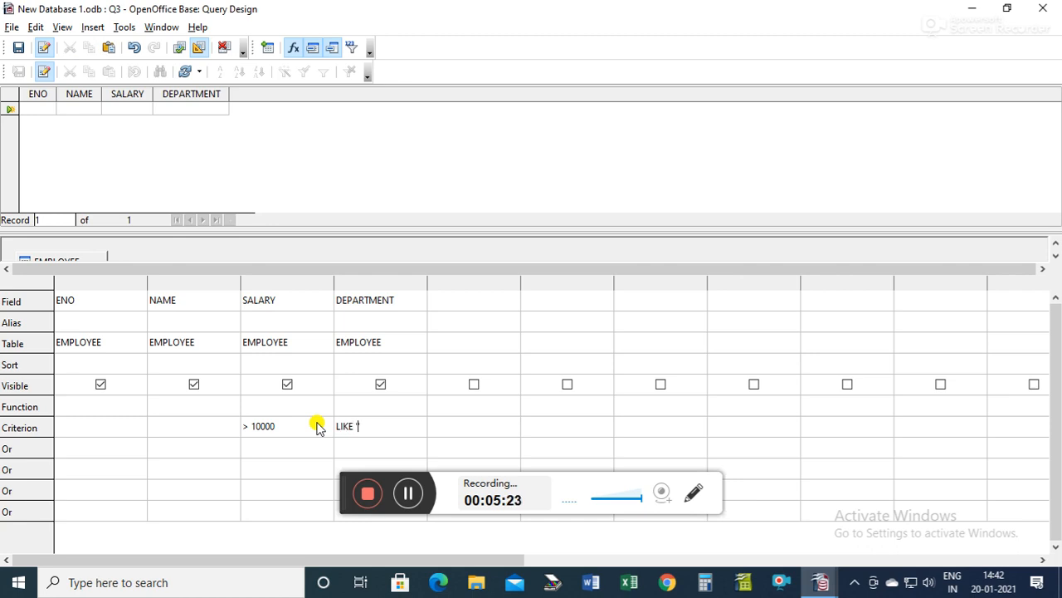
{"action": "left_click", "coordinate": [180, 49]}
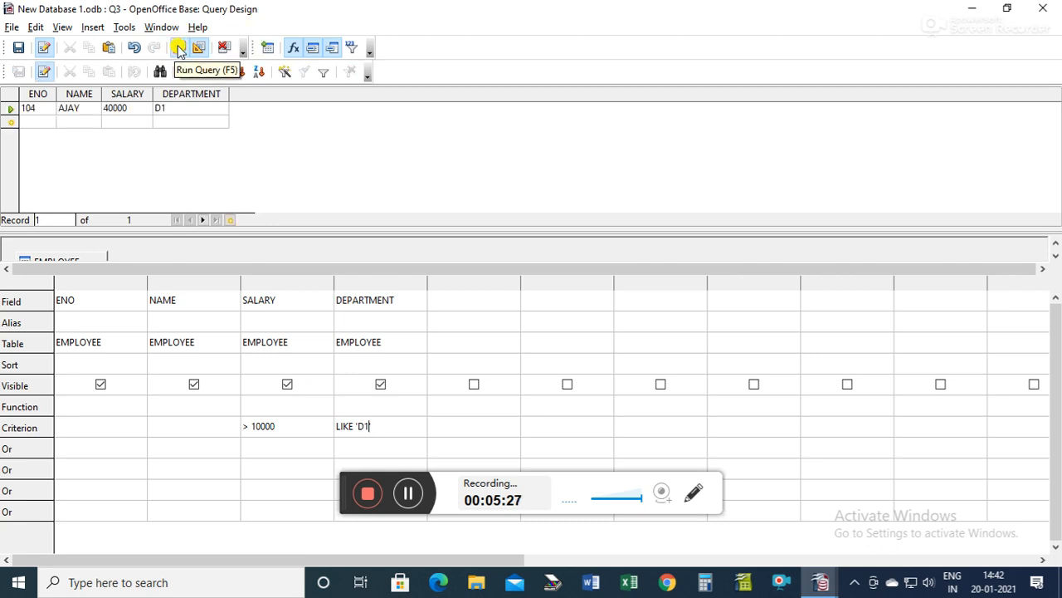
{"action": "left_click", "coordinate": [370, 429]}
{"action": "type", "text": "'D1'"}
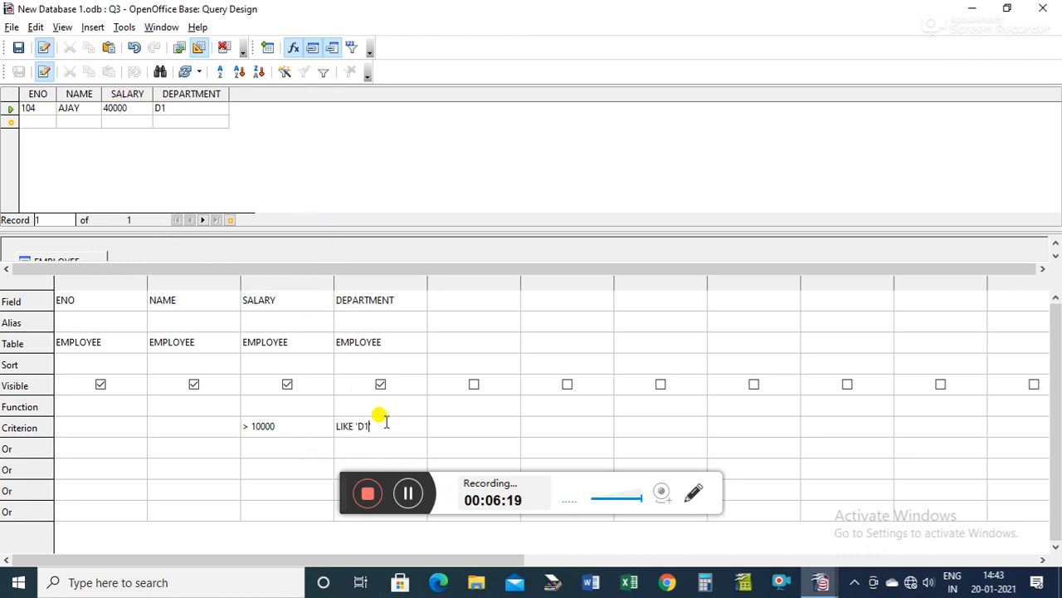
Step: Move the DEPARTMENT condition LIKE 'D1' from the Criterion row to the first Or row and run the query
{"action": "left_click_drag", "start_coordinate": [386, 421], "coordinate": [328, 421]}
{"action": "key", "text": "Delete"}
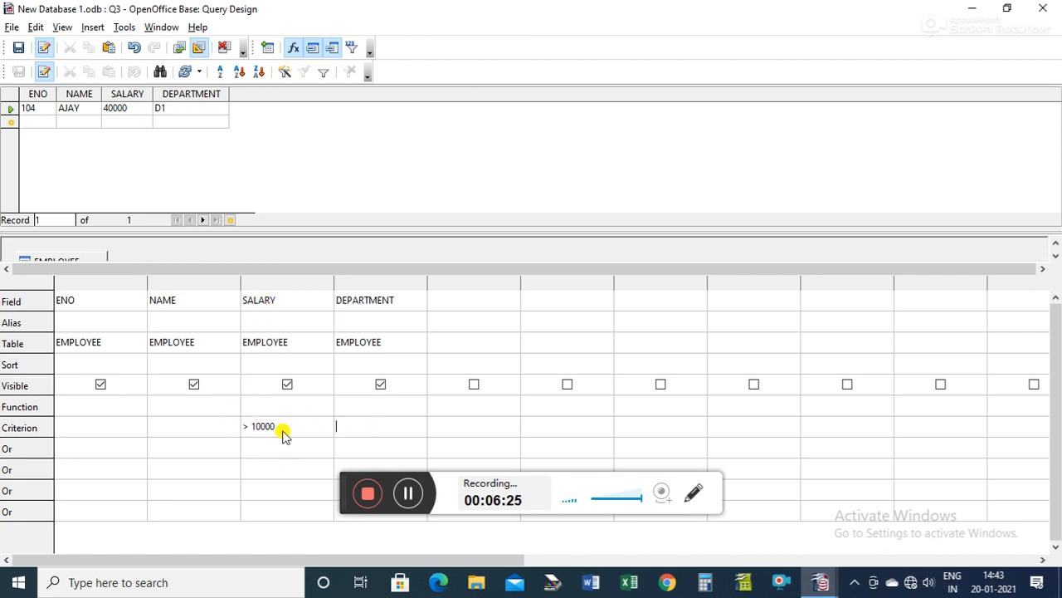
{"action": "left_click", "coordinate": [347, 449]}
{"action": "left_click", "coordinate": [178, 48]}
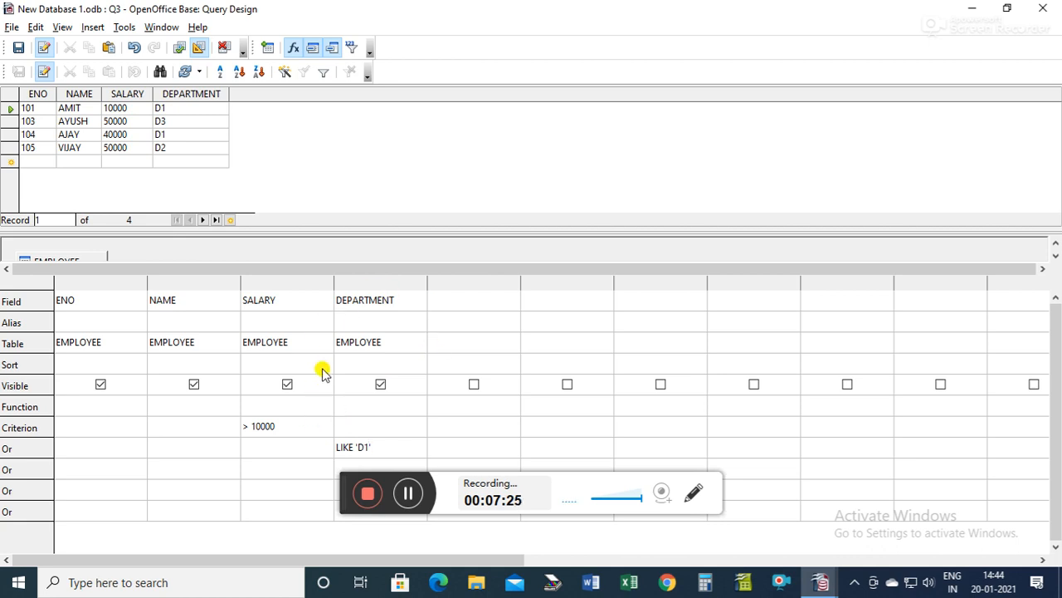
Step: Close the Q3 query design and display the database's list of tables
{"action": "left_click", "coordinate": [1045, 9]}
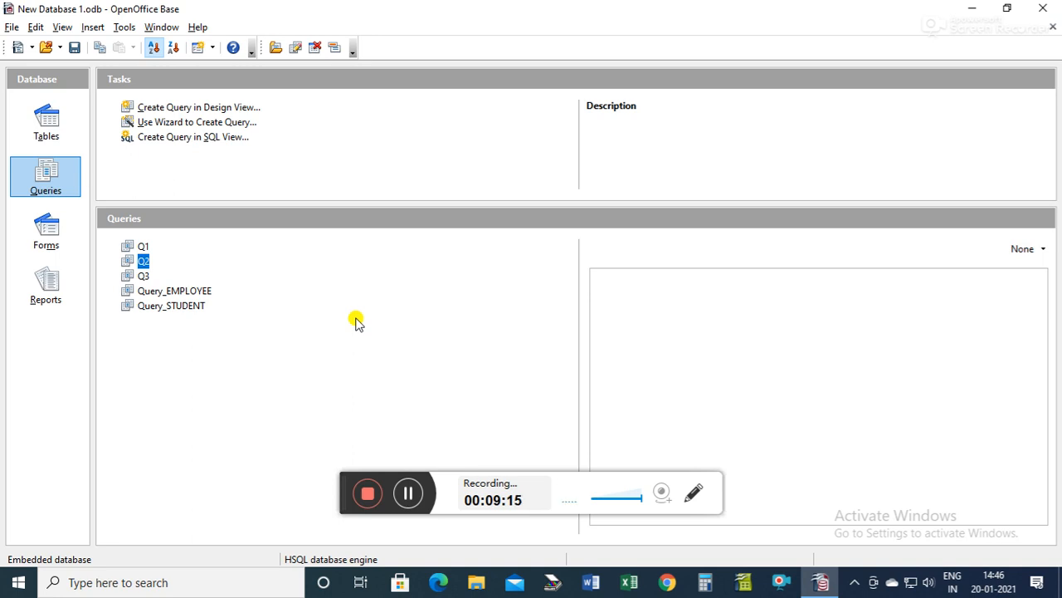
{"action": "left_click", "coordinate": [50, 127]}
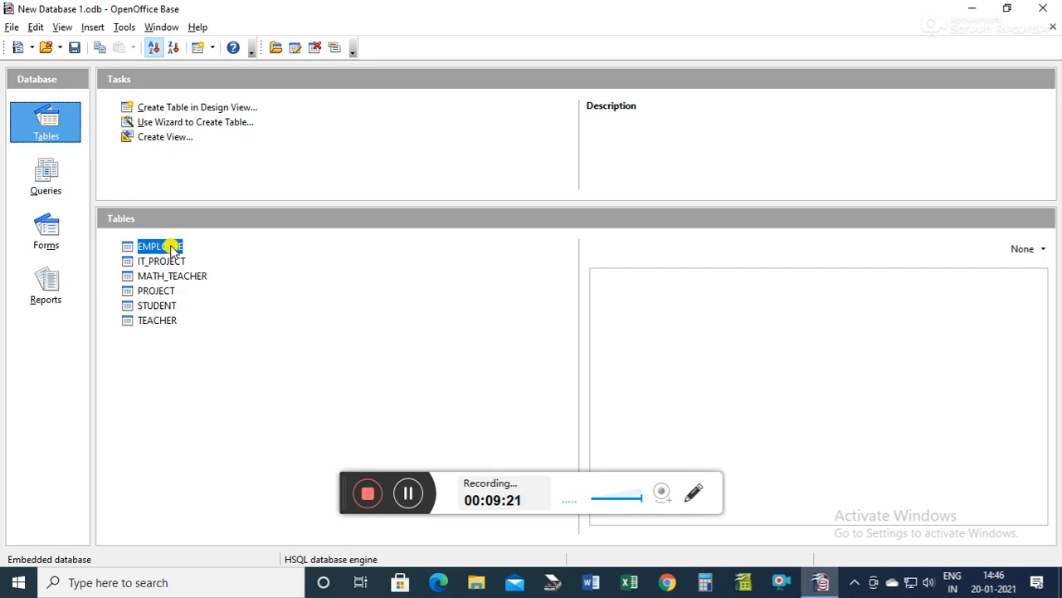
Step: In the PROJECT table, set the SUBJECT of project V to MATH and of project Y to S.SC., then save and close it
{"action": "double_click", "coordinate": [149, 291]}
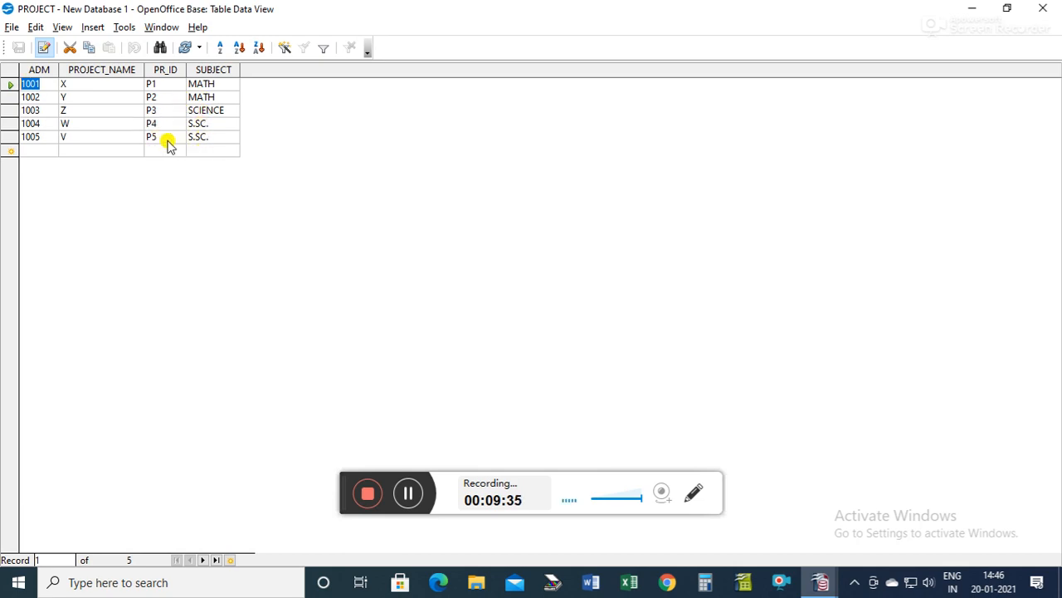
{"action": "left_click", "coordinate": [203, 137]}
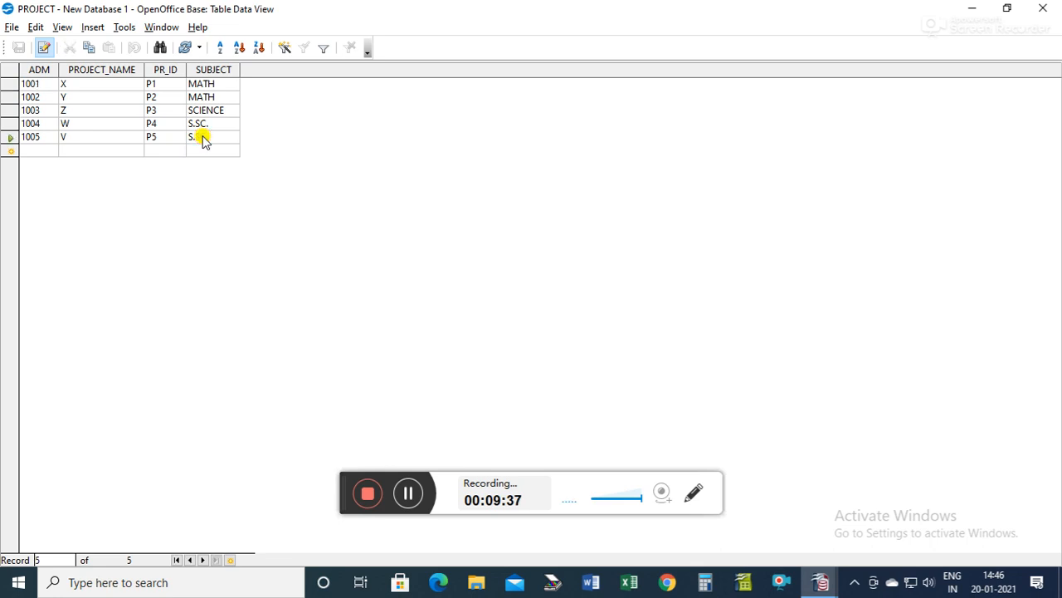
{"action": "type", "text": "MATH"}
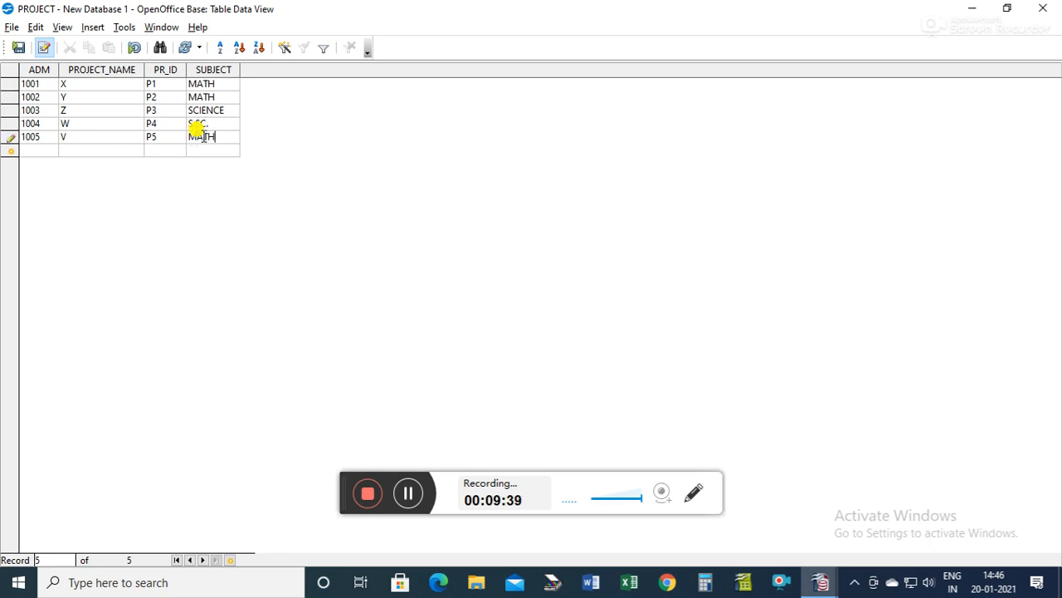
{"action": "left_click", "coordinate": [193, 97]}
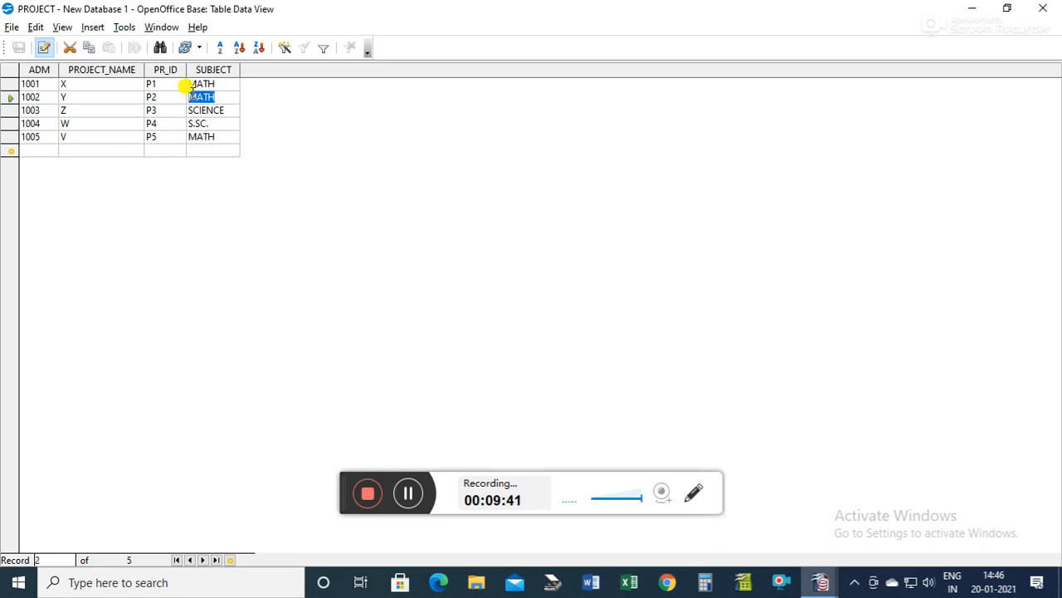
{"action": "type", "text": "S.SC"}
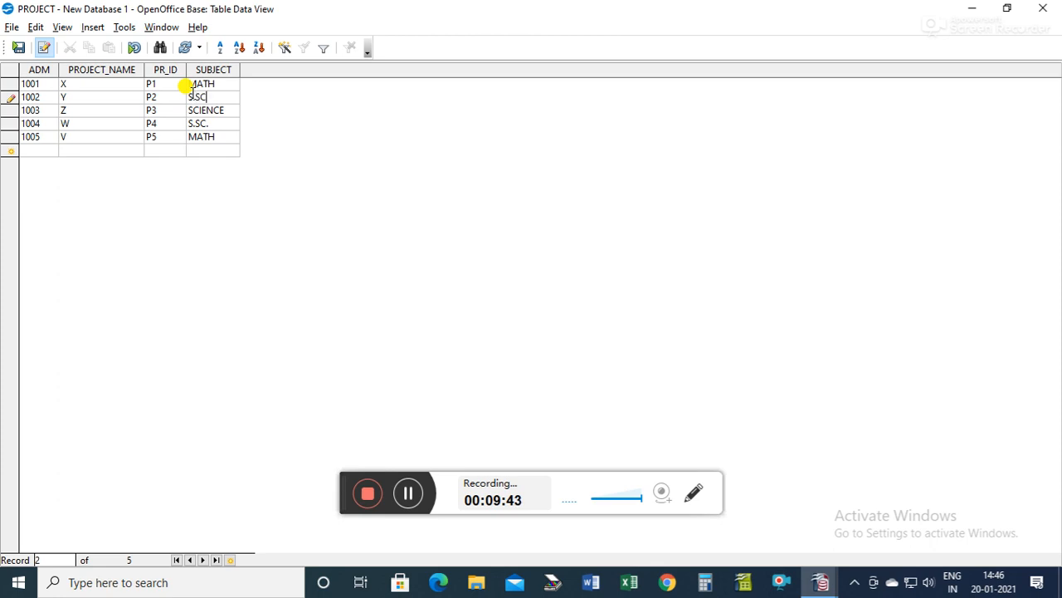
{"action": "type", "text": "."}
{"action": "key", "text": "ctrl+s"}
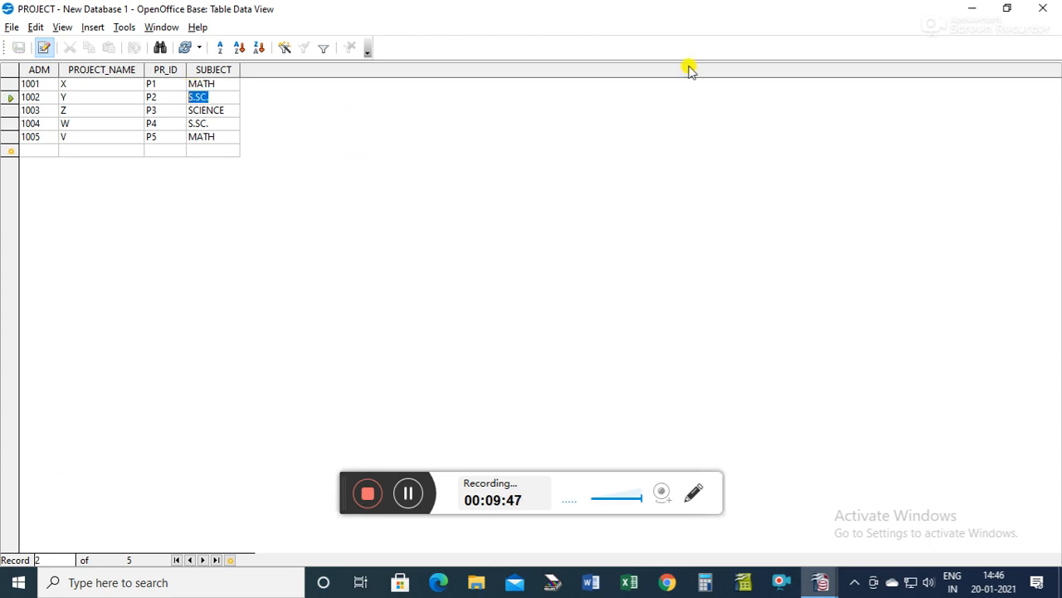
{"action": "left_click", "coordinate": [1037, 8]}
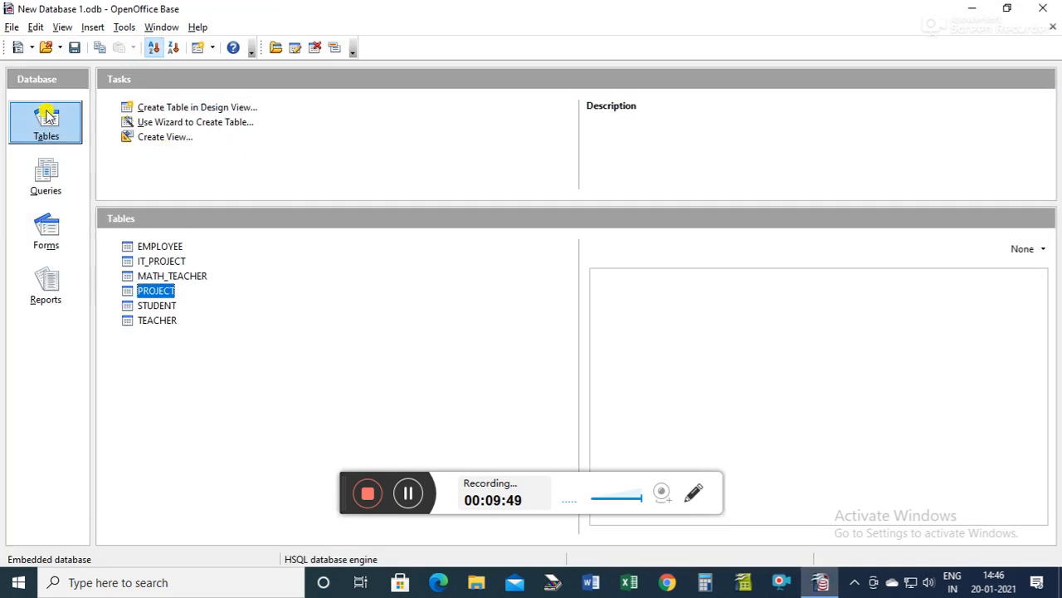
Step: Start a new query in design view based on the PROJECT table
{"action": "left_click", "coordinate": [47, 173]}
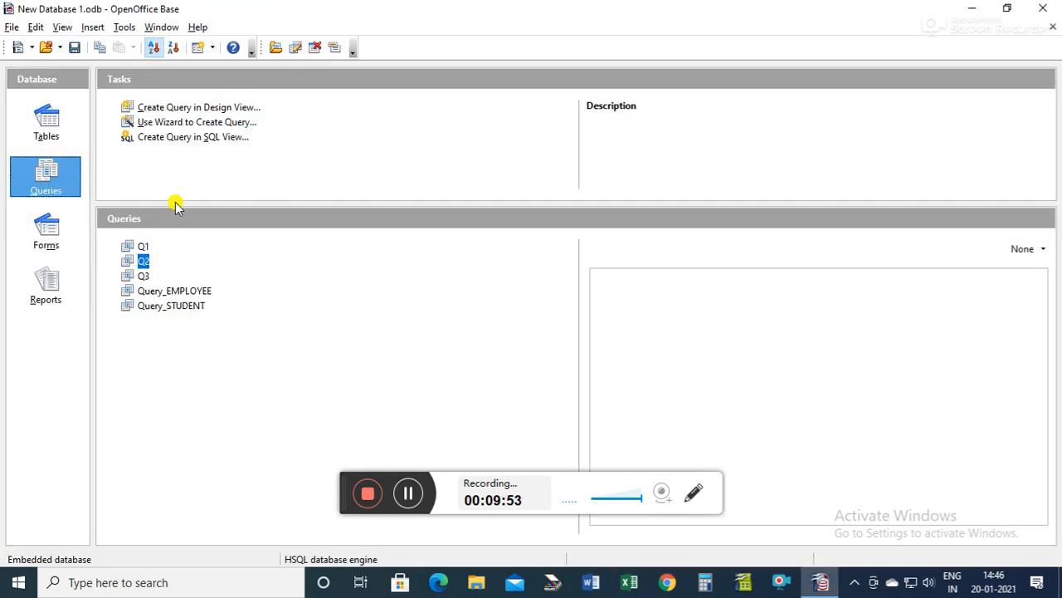
{"action": "left_click", "coordinate": [153, 111]}
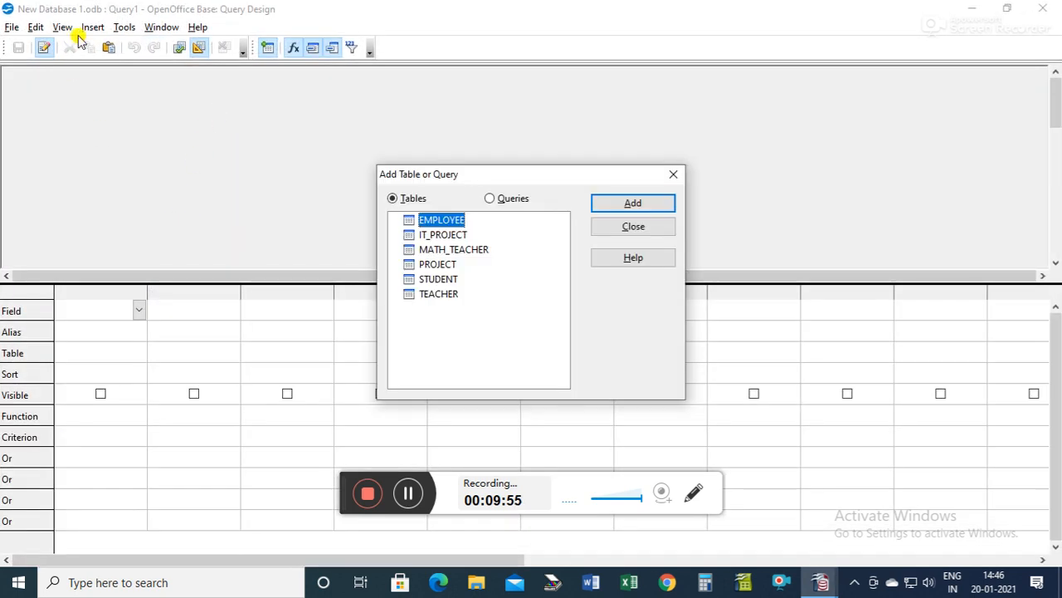
{"action": "left_click", "coordinate": [438, 264]}
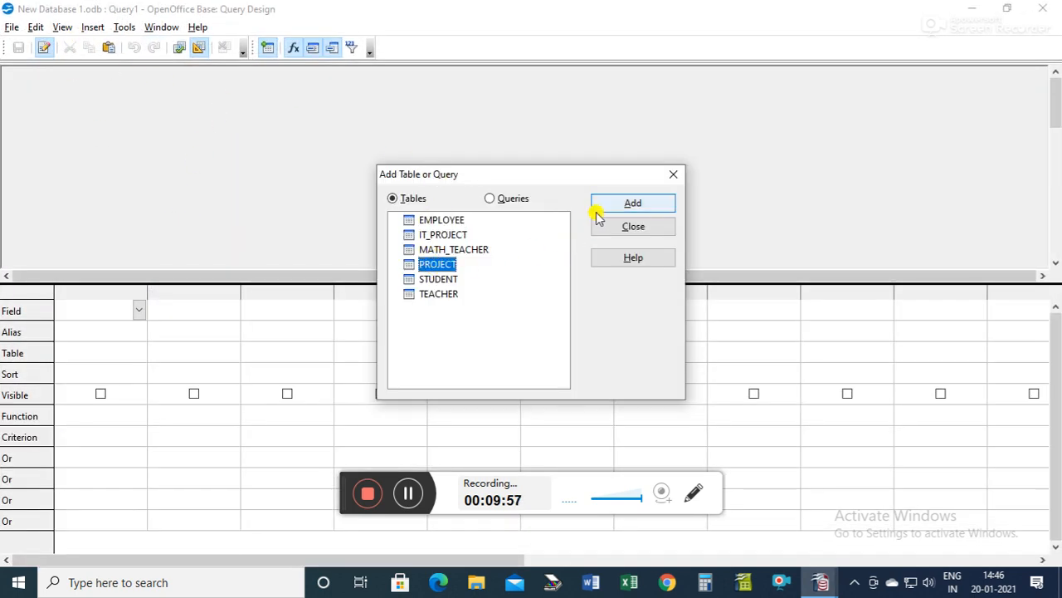
{"action": "left_click", "coordinate": [631, 204]}
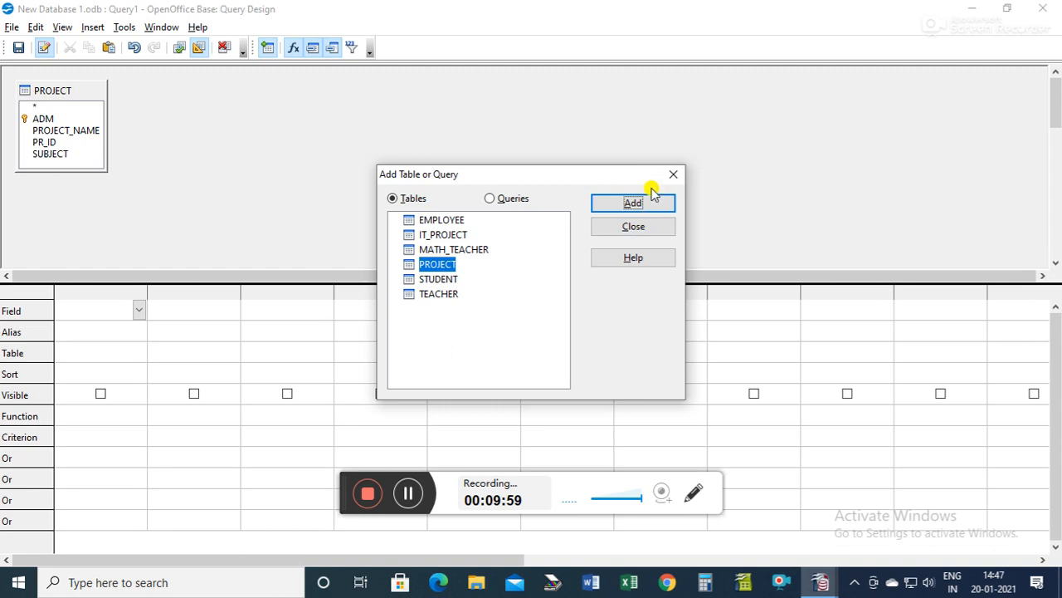
{"action": "left_click", "coordinate": [673, 176]}
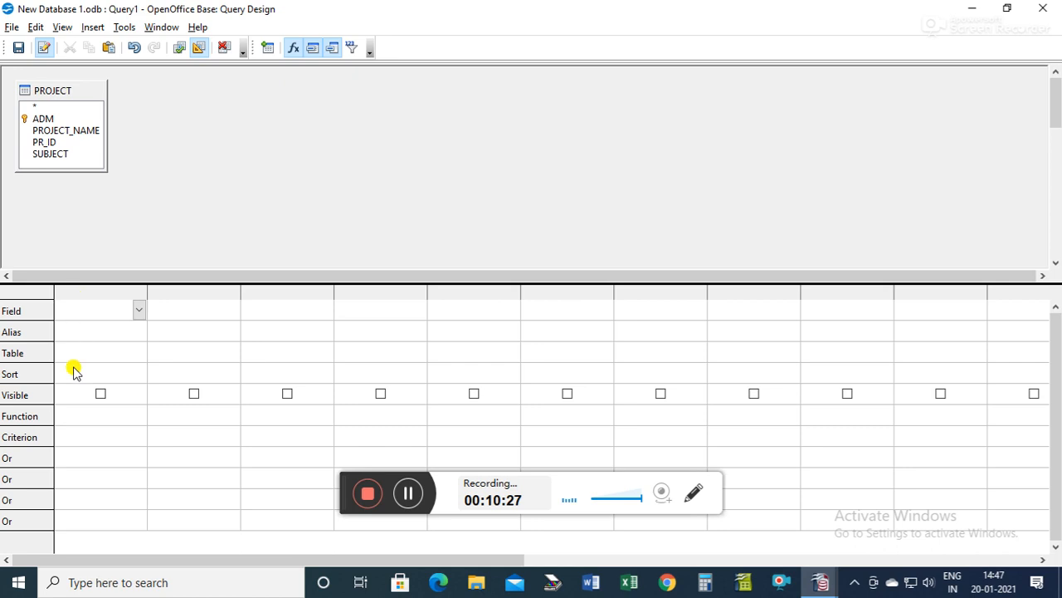
Step: Add the ADM, PROJECT_NAME, PR_ID and SUBJECT fields of the PROJECT table to the query as four columns
{"action": "left_click", "coordinate": [139, 310]}
{"action": "left_click", "coordinate": [109, 339]}
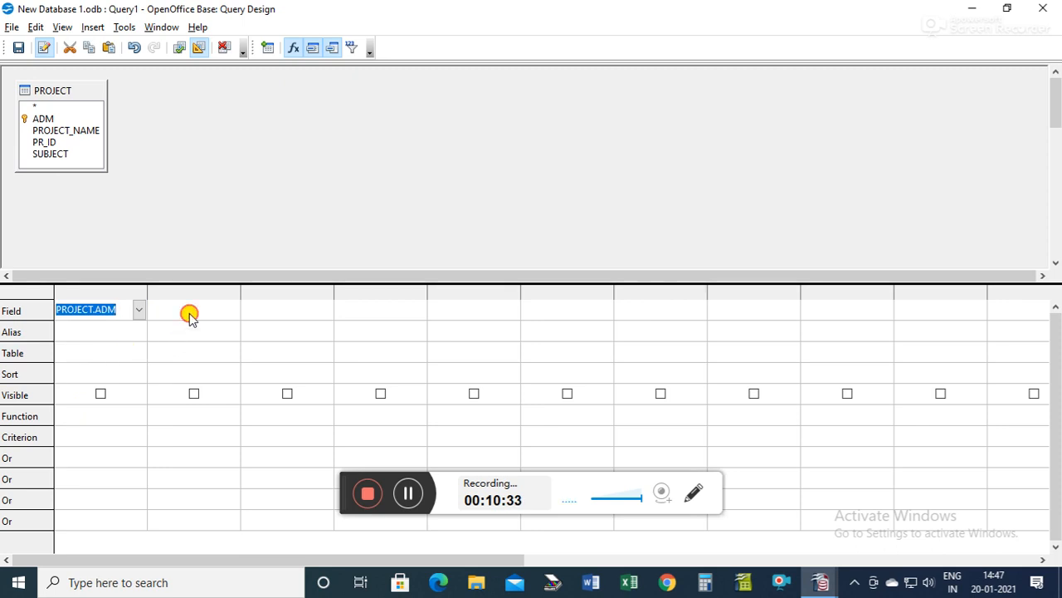
{"action": "left_click", "coordinate": [231, 309]}
{"action": "left_click", "coordinate": [224, 350]}
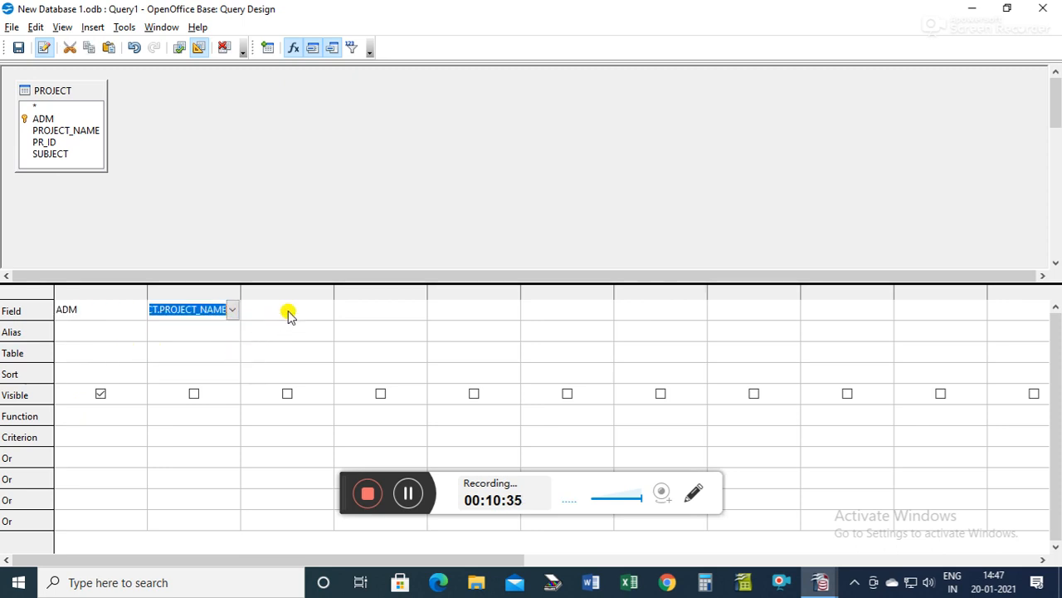
{"action": "left_click", "coordinate": [326, 310]}
{"action": "left_click", "coordinate": [324, 363]}
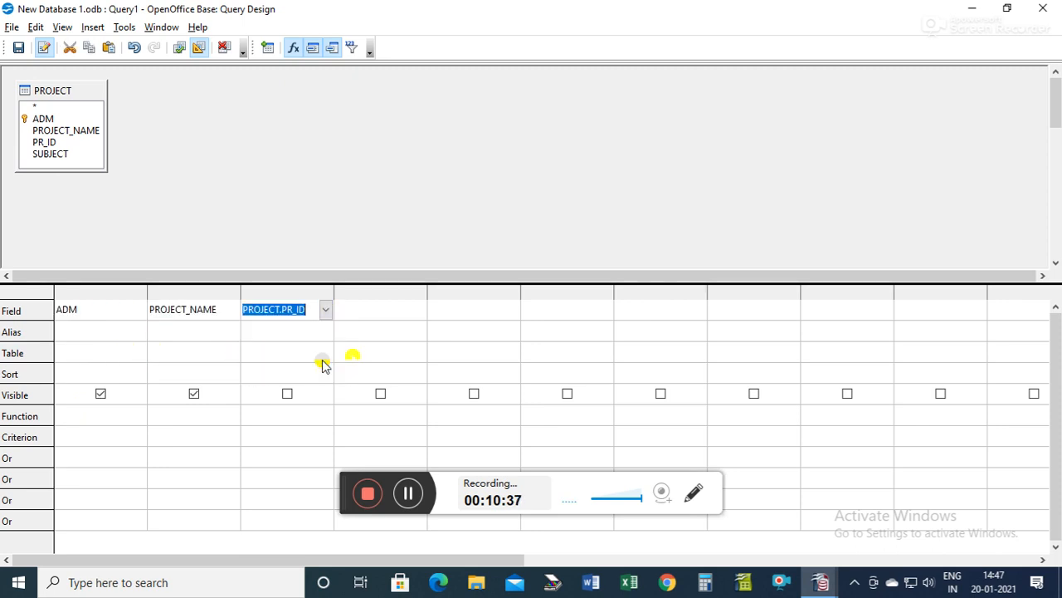
{"action": "left_click", "coordinate": [415, 313]}
{"action": "left_click", "coordinate": [417, 311]}
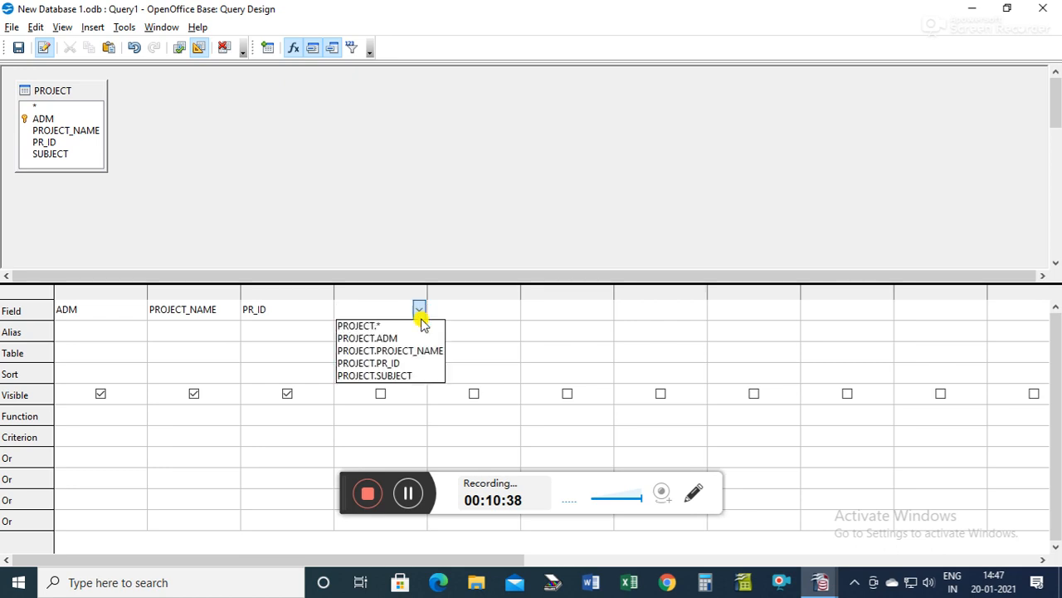
{"action": "left_click", "coordinate": [401, 374]}
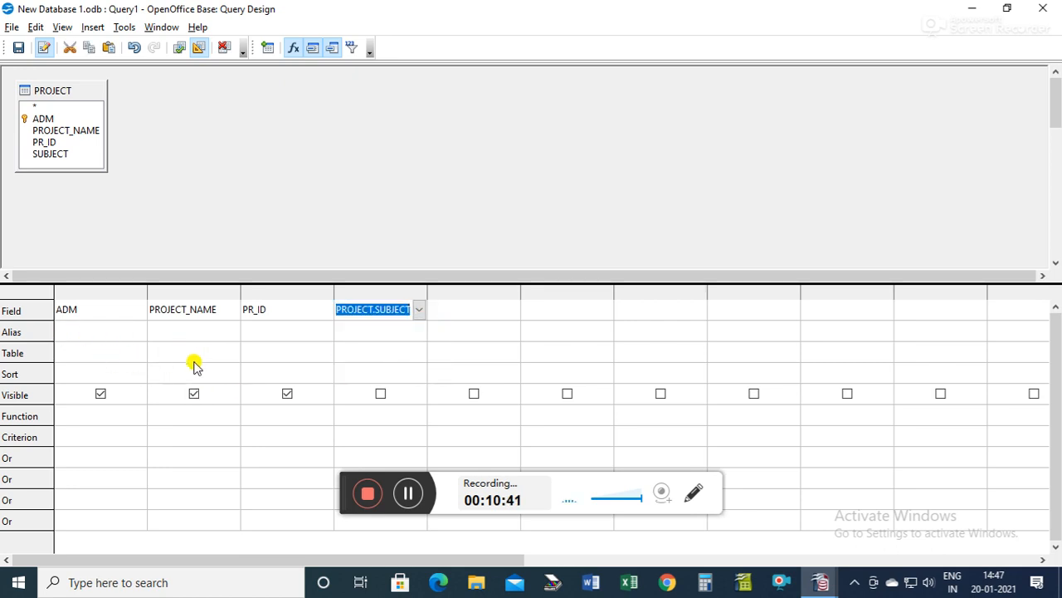
{"action": "left_click", "coordinate": [112, 354]}
{"action": "left_click", "coordinate": [191, 353]}
{"action": "left_click", "coordinate": [299, 351]}
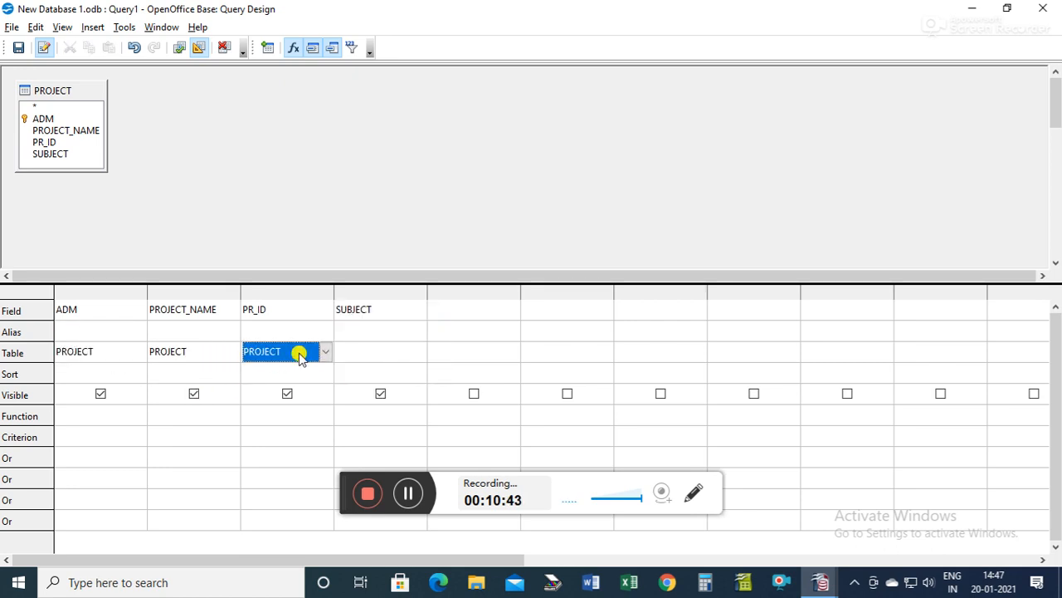
{"action": "left_click", "coordinate": [351, 349]}
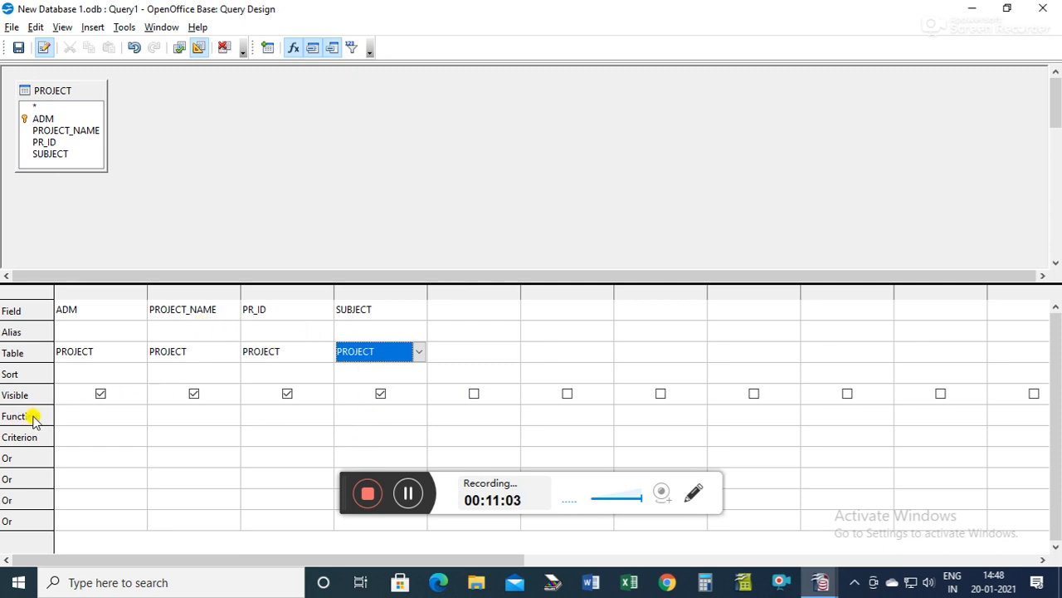
Step: Set the function of the SUBJECT column to Group
{"action": "left_click", "coordinate": [391, 422]}
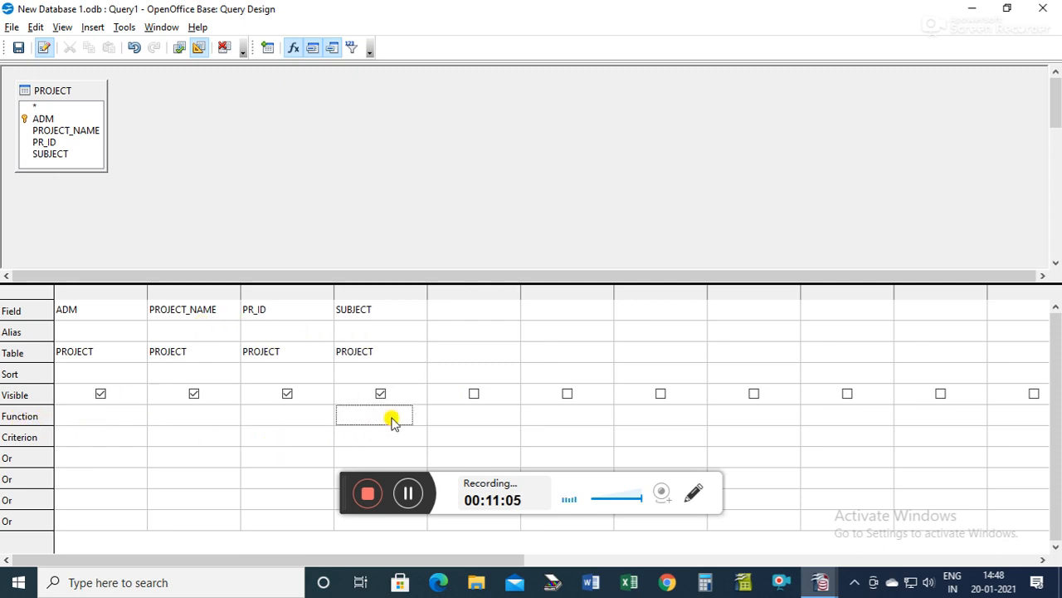
{"action": "left_click", "coordinate": [419, 416]}
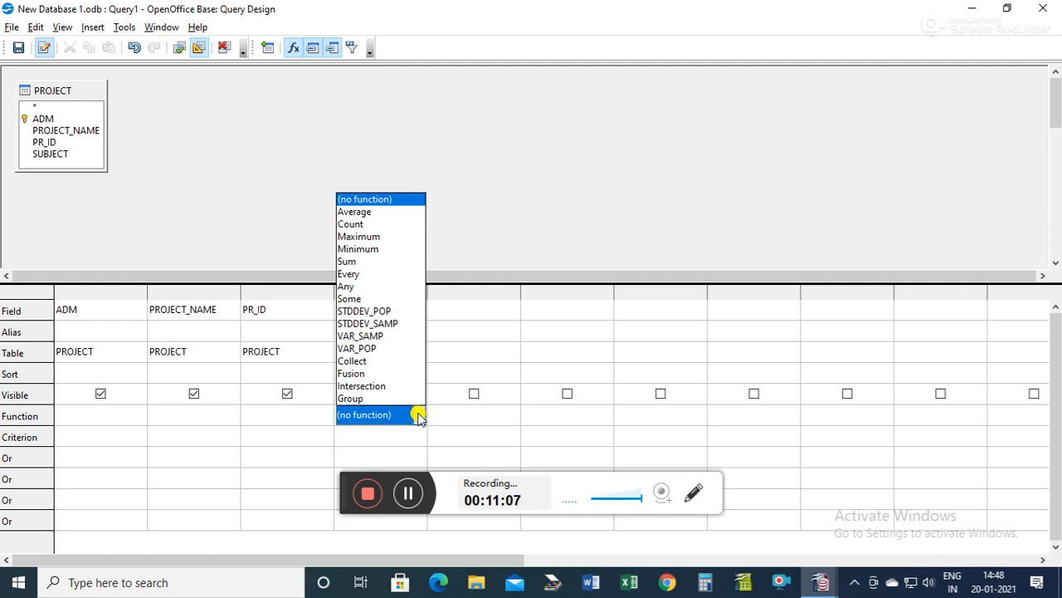
{"action": "left_click", "coordinate": [378, 398]}
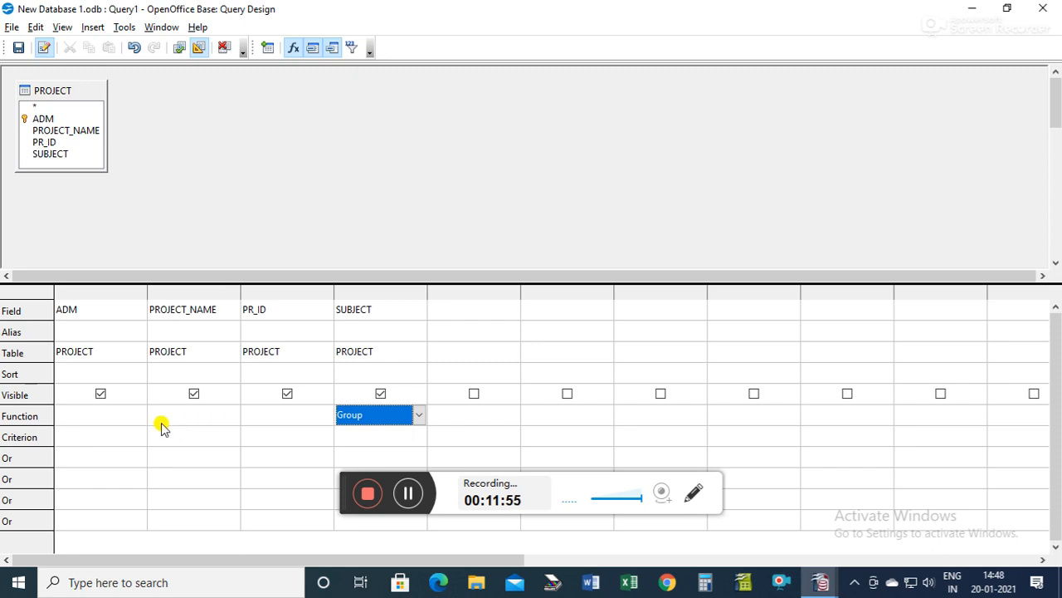
Step: Set the function of the PROJECT_NAME column to Count
{"action": "left_click", "coordinate": [279, 421]}
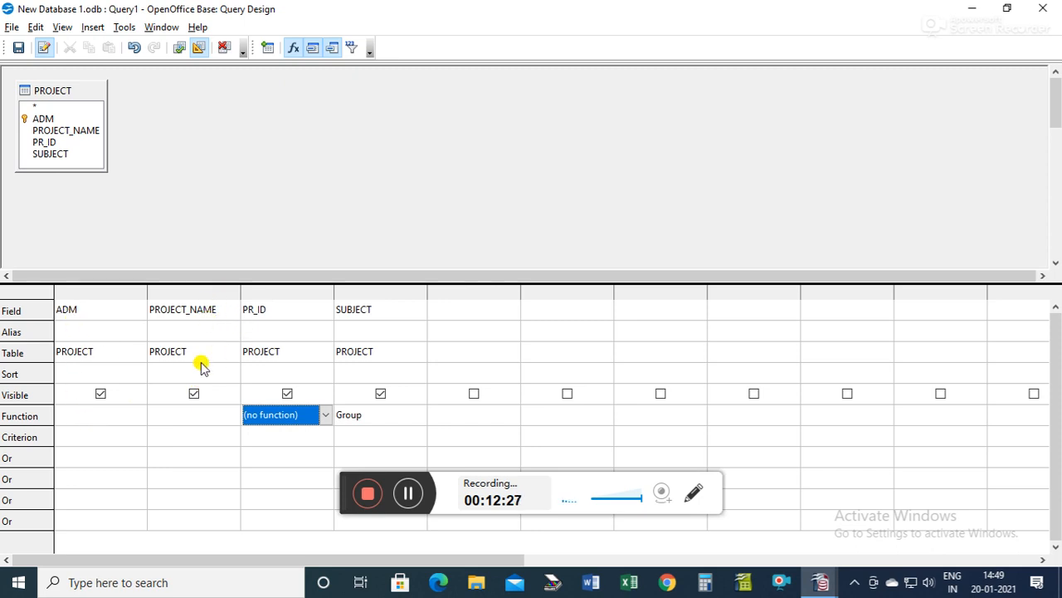
{"action": "left_click", "coordinate": [198, 418]}
{"action": "left_click", "coordinate": [228, 417]}
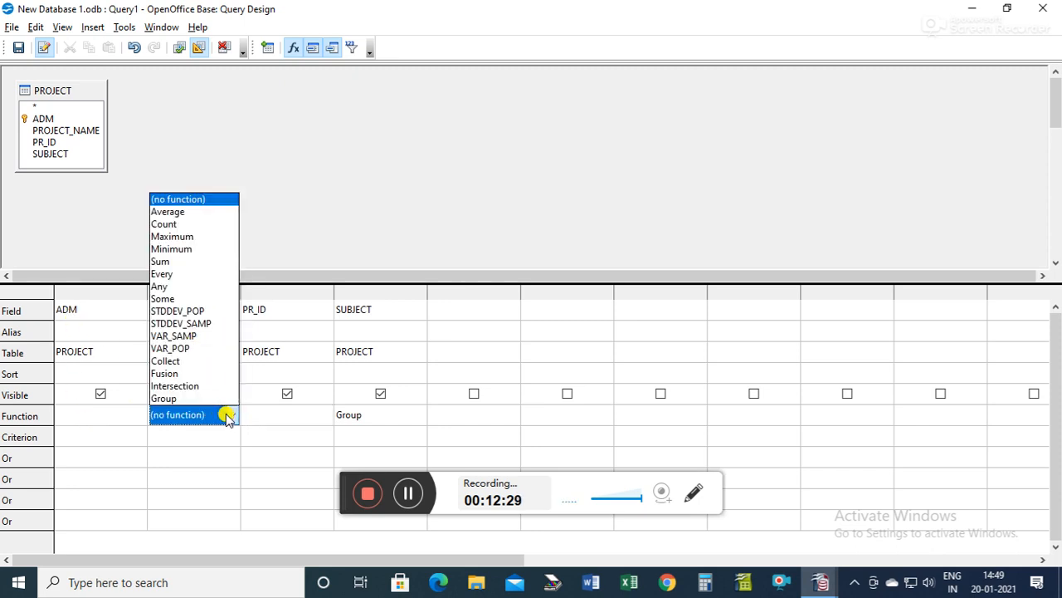
{"action": "left_click", "coordinate": [271, 417]}
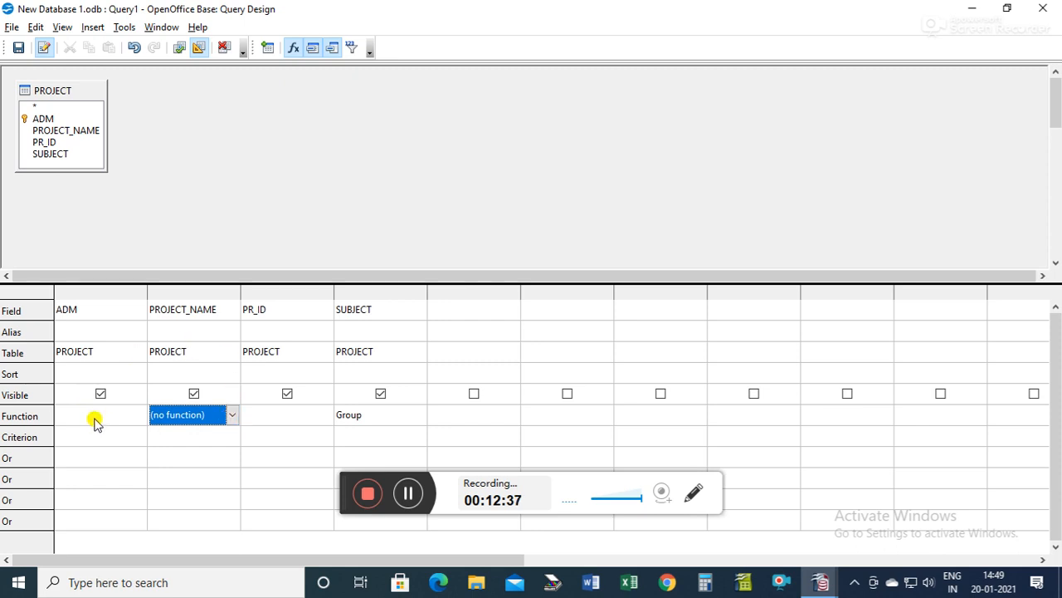
{"action": "left_click", "coordinate": [233, 415]}
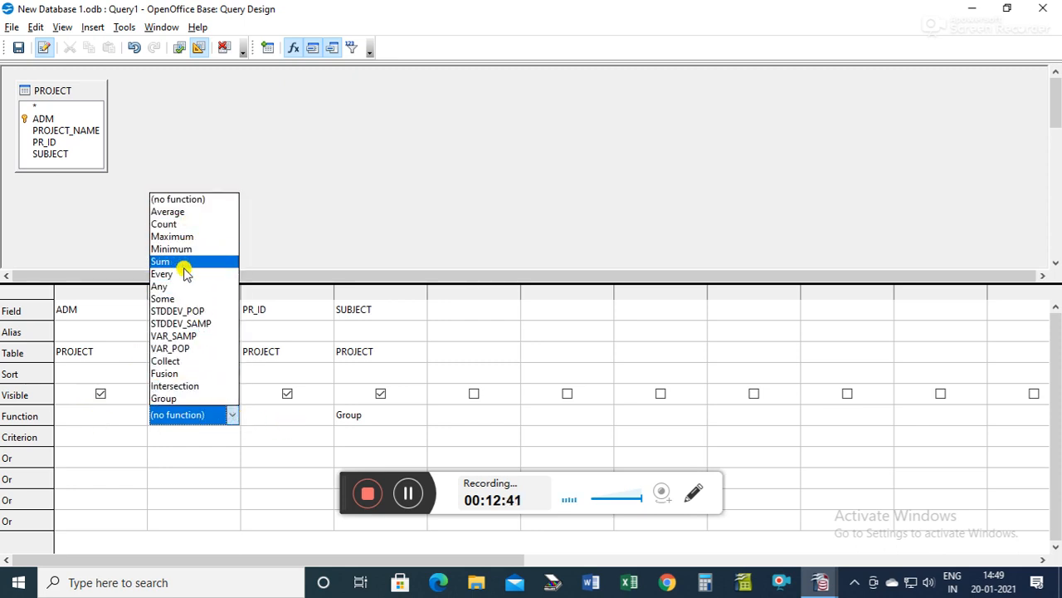
{"action": "left_click", "coordinate": [171, 226]}
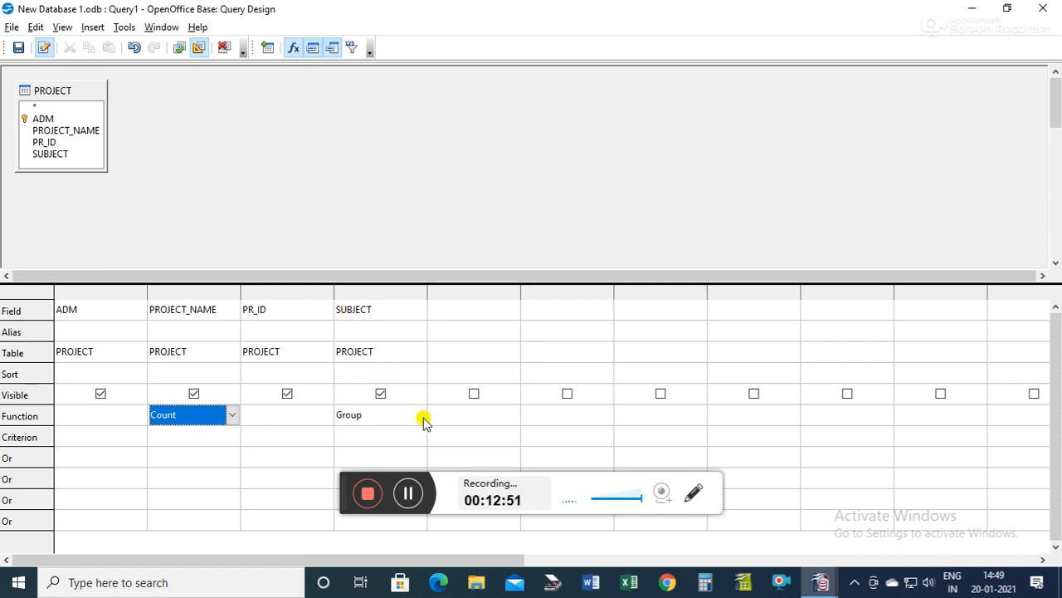
Step: Save the query as Q4 and try to run it with all four columns
{"action": "left_click", "coordinate": [11, 26]}
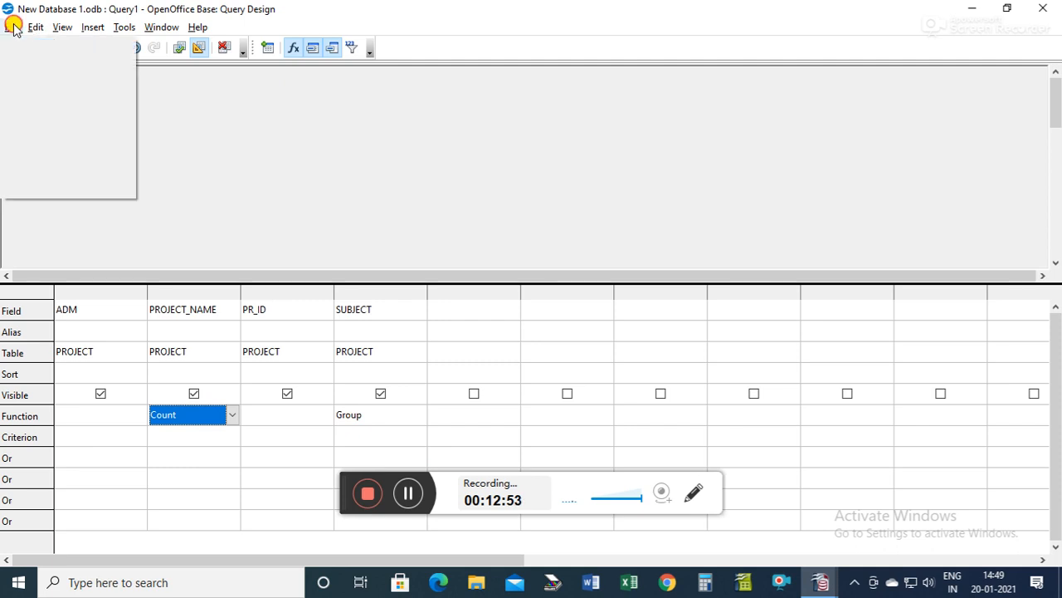
{"action": "left_click", "coordinate": [49, 144]}
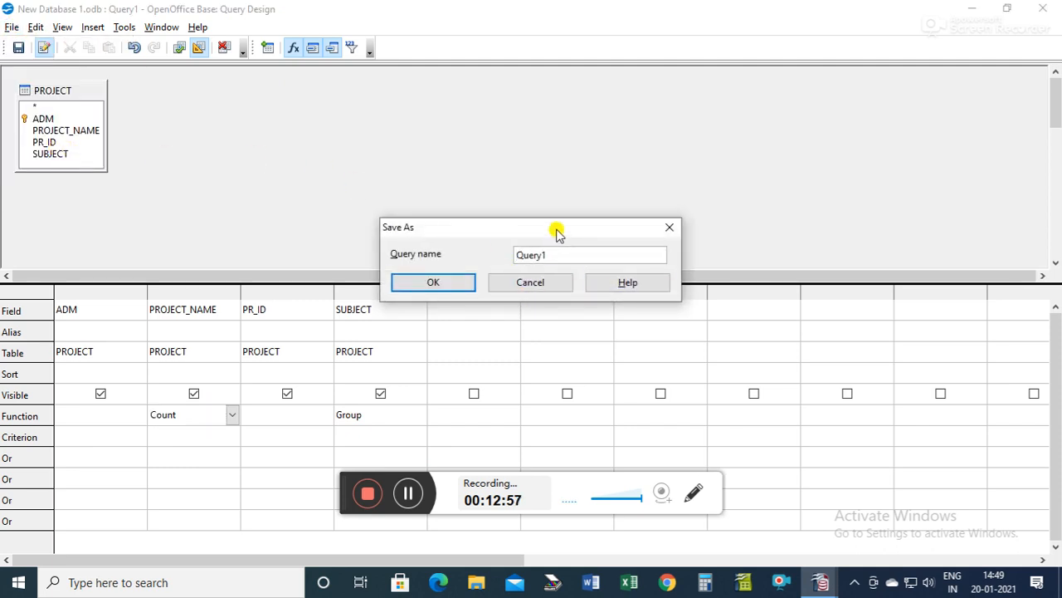
{"action": "left_click_drag", "start_coordinate": [555, 252], "coordinate": [446, 258]}
{"action": "type", "text": "Q4"}
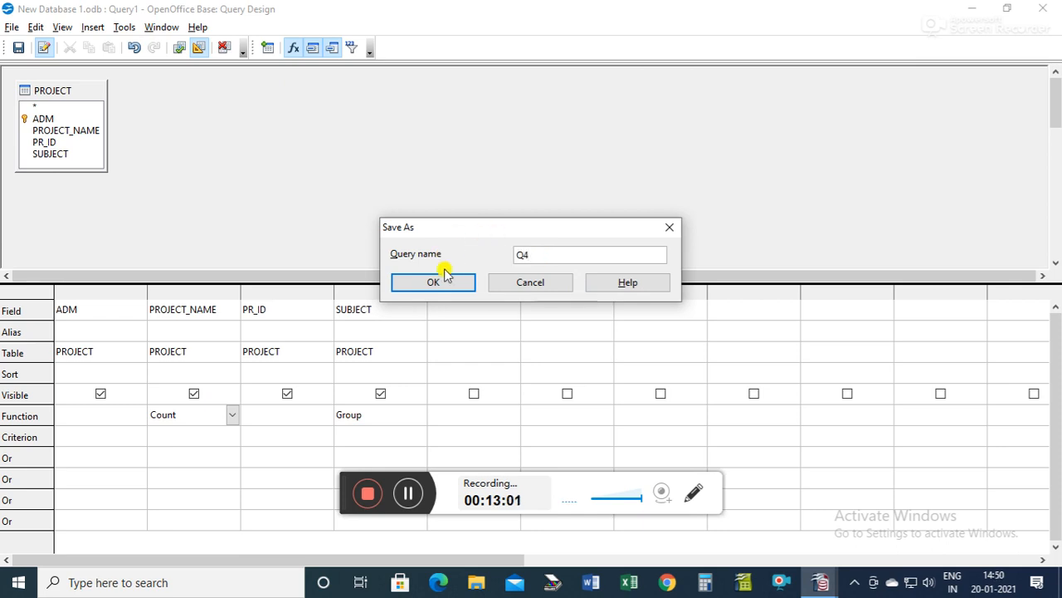
{"action": "left_click", "coordinate": [442, 278]}
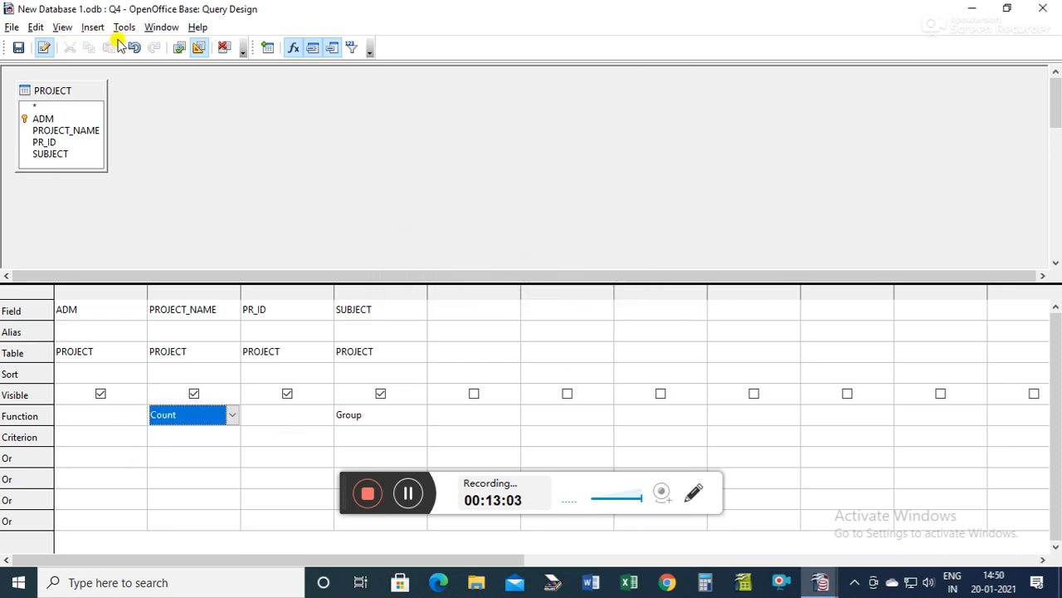
{"action": "left_click", "coordinate": [179, 47]}
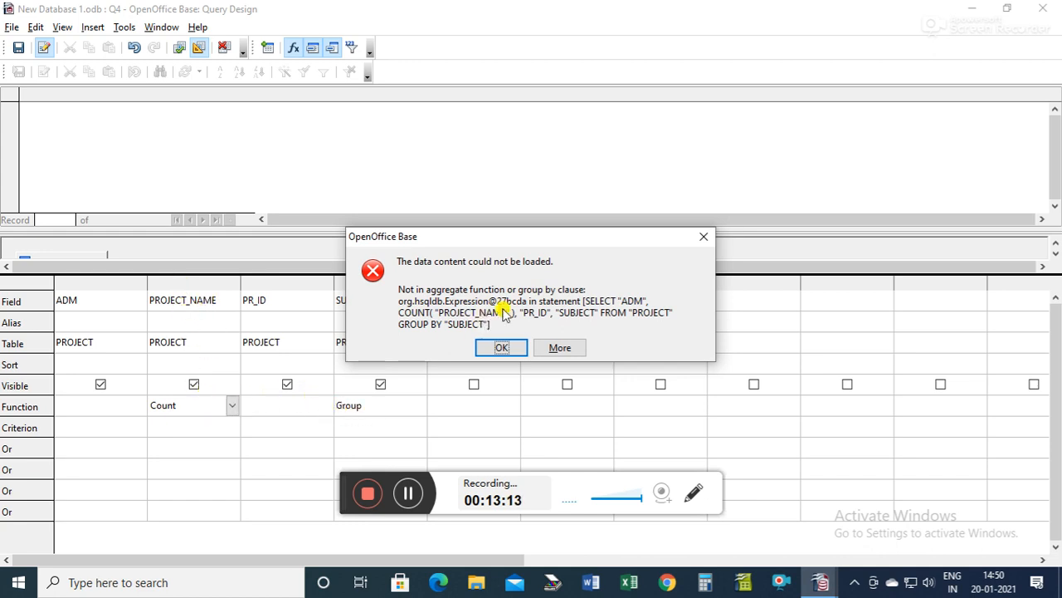
{"action": "left_click", "coordinate": [501, 347]}
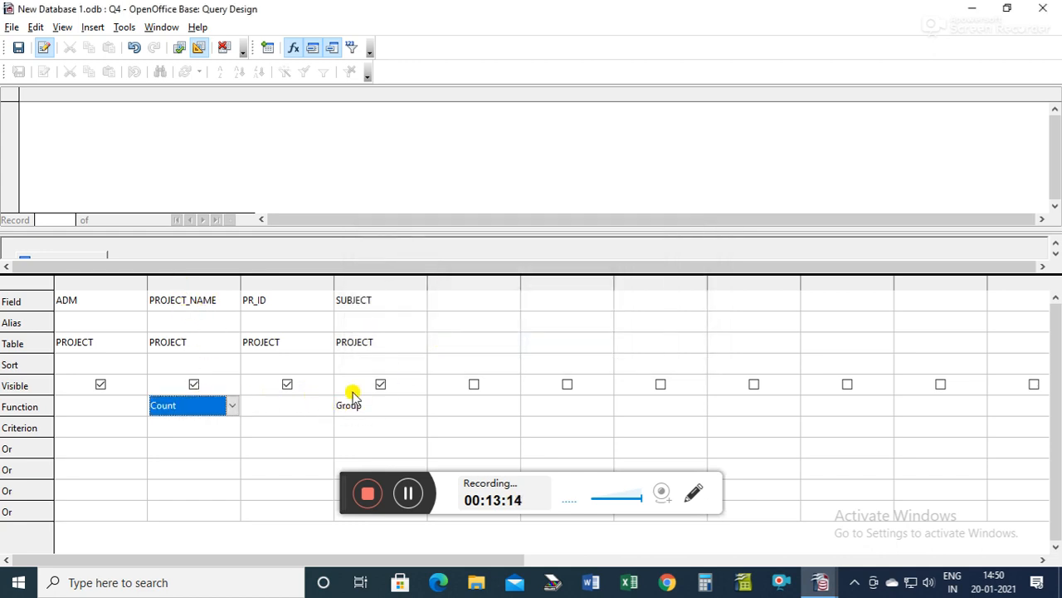
Step: Remove the Count function from the PROJECT_NAME column by setting it to (no function)
{"action": "left_click", "coordinate": [285, 404]}
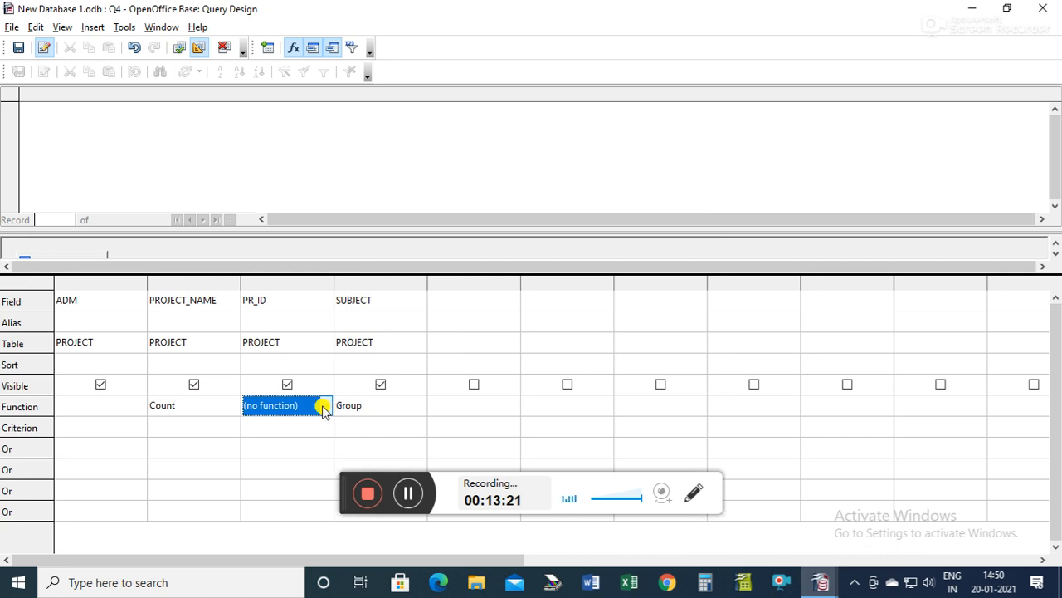
{"action": "left_click", "coordinate": [224, 407]}
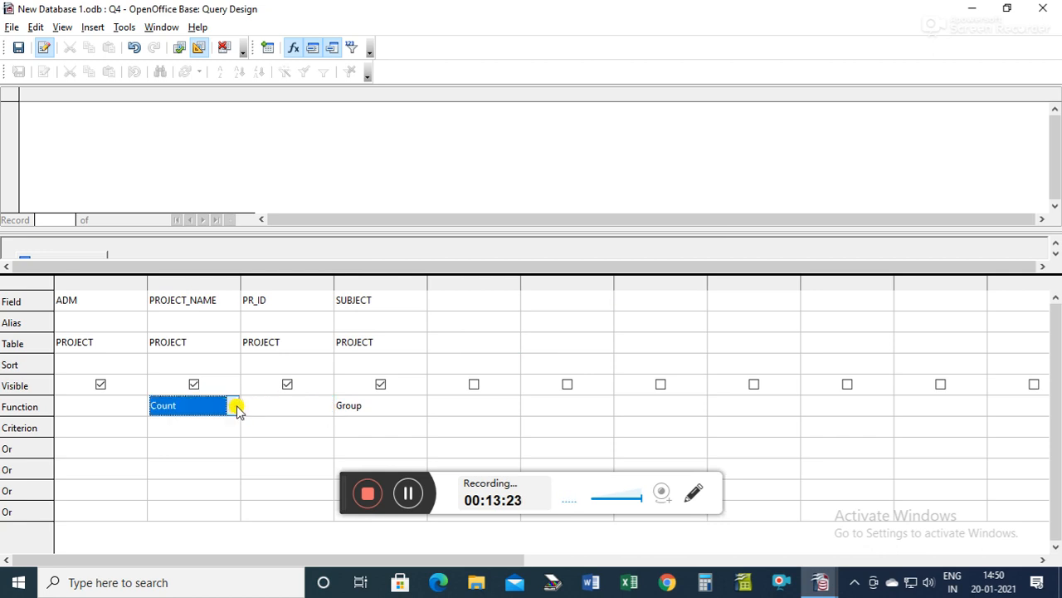
{"action": "left_click", "coordinate": [125, 404]}
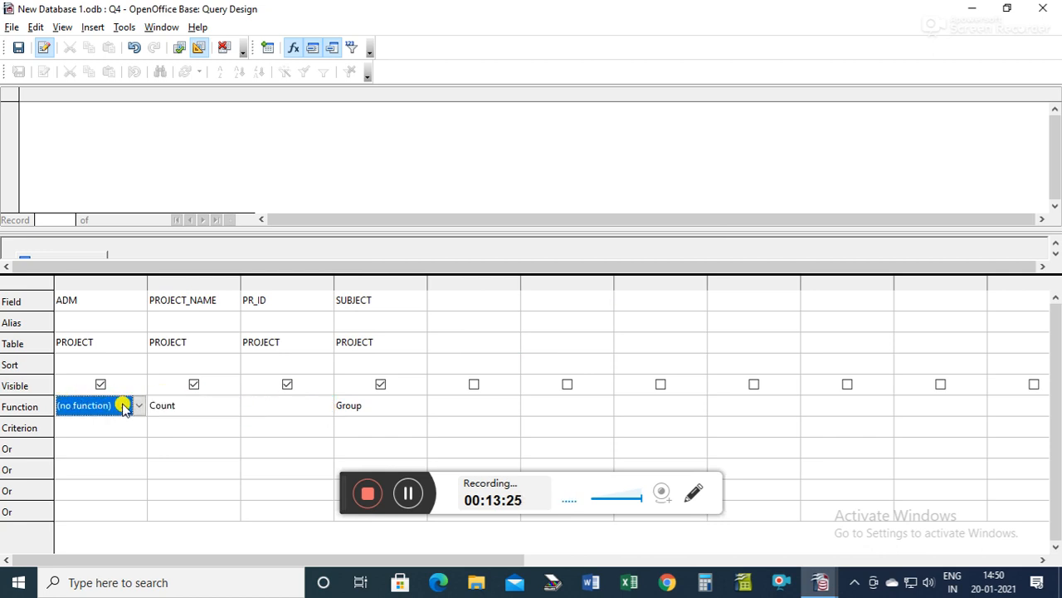
{"action": "left_click", "coordinate": [143, 408]}
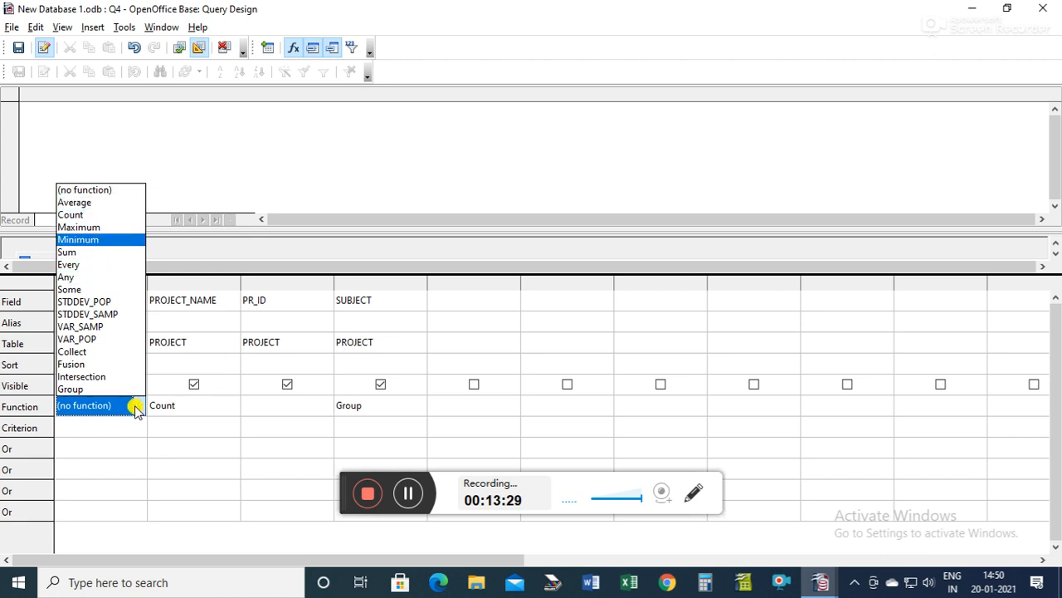
{"action": "left_click", "coordinate": [226, 409]}
{"action": "left_click", "coordinate": [220, 409]}
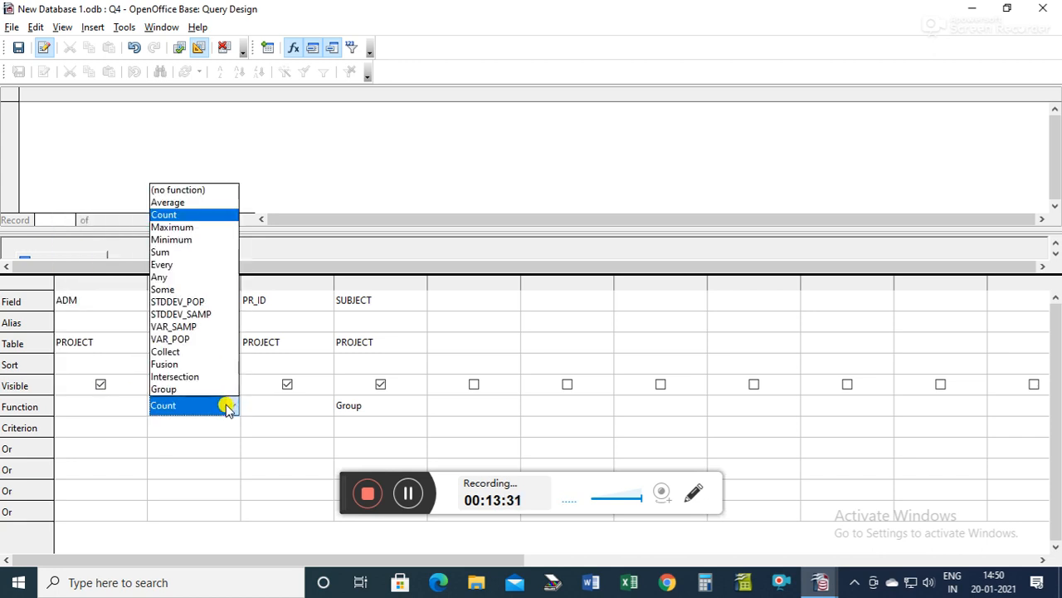
{"action": "left_click", "coordinate": [198, 194]}
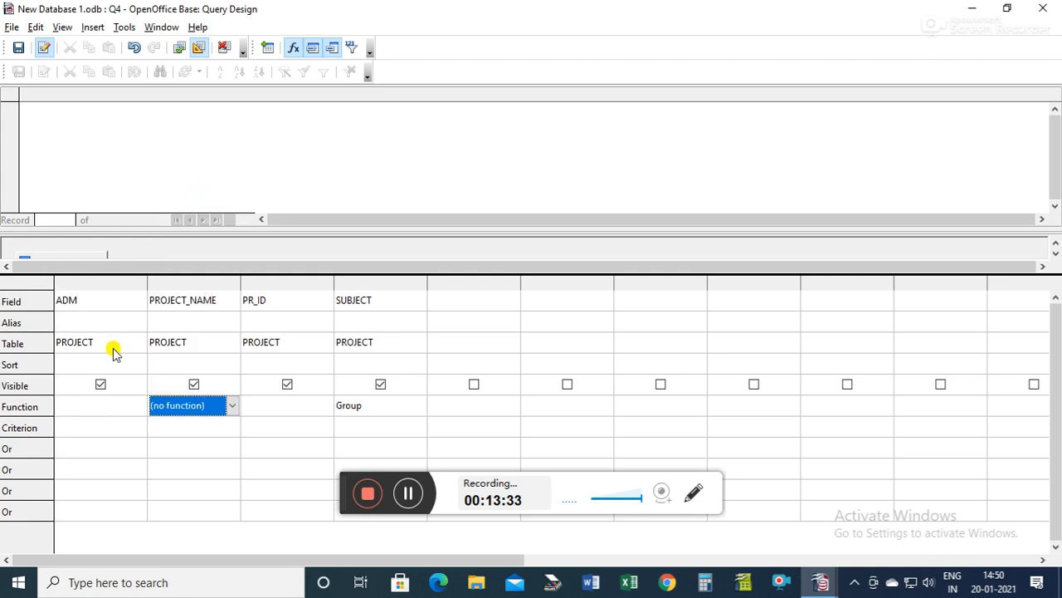
Step: Set the function of the ADM column to Count and try to run the query
{"action": "left_click", "coordinate": [96, 405]}
{"action": "left_click", "coordinate": [142, 406]}
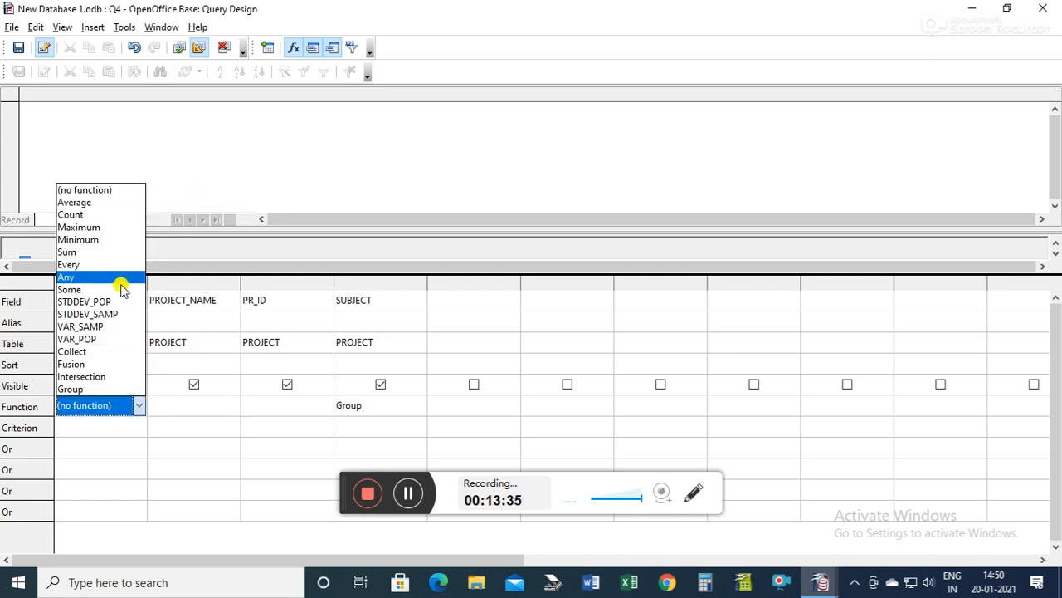
{"action": "left_click", "coordinate": [104, 218]}
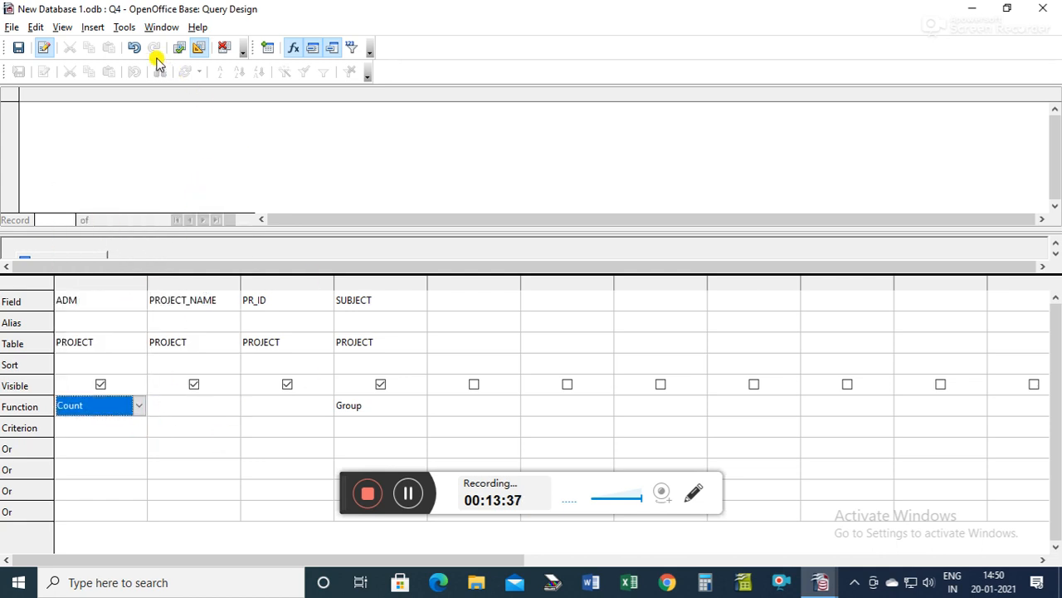
{"action": "left_click", "coordinate": [180, 48]}
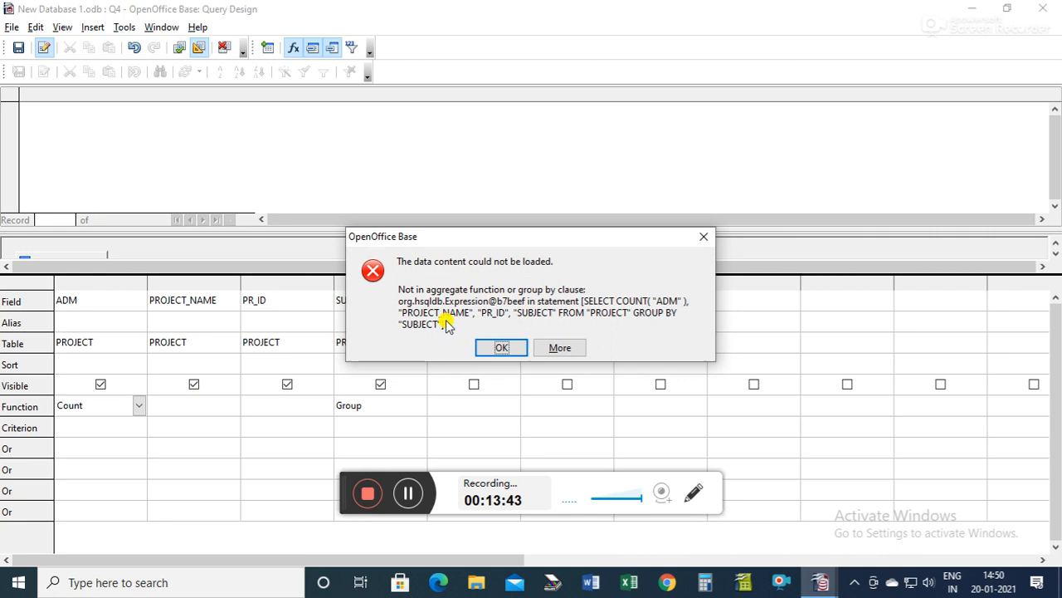
{"action": "left_click", "coordinate": [502, 348]}
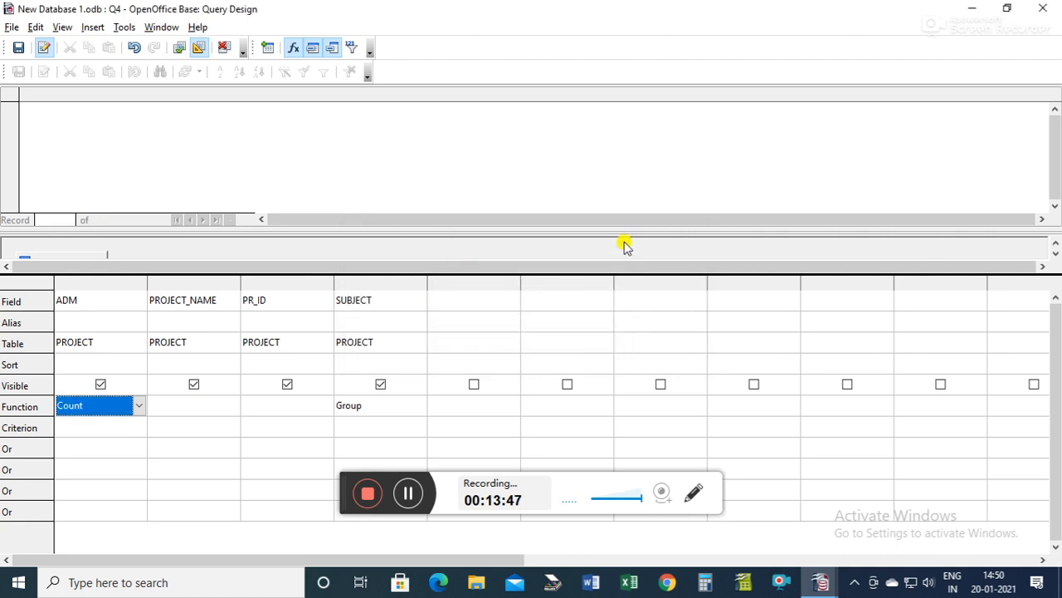
Step: Close query Q4 without saving its changes and show the database's tables
{"action": "left_click", "coordinate": [1040, 8]}
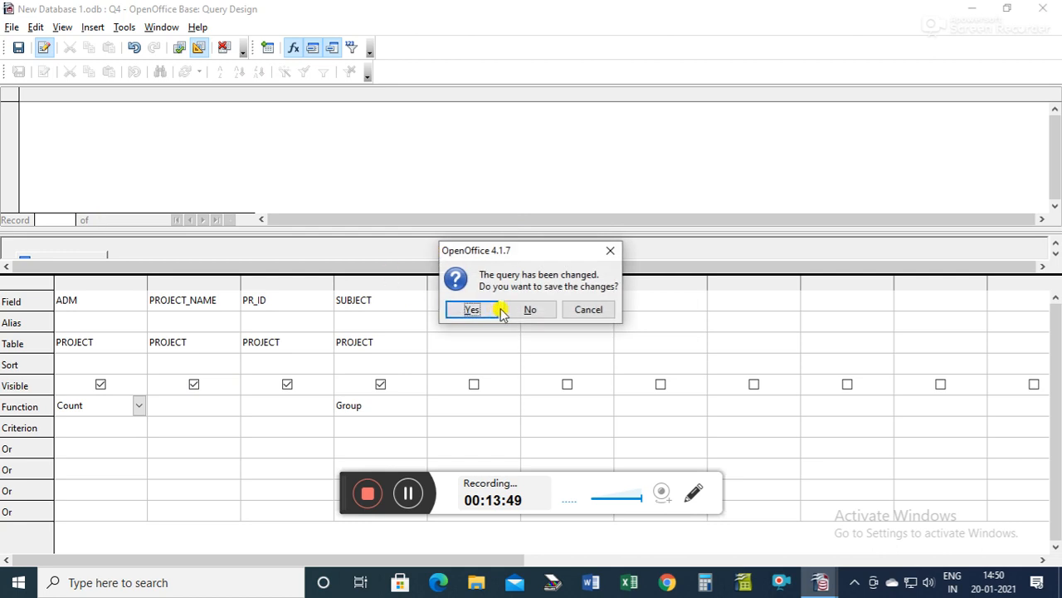
{"action": "left_click", "coordinate": [531, 307]}
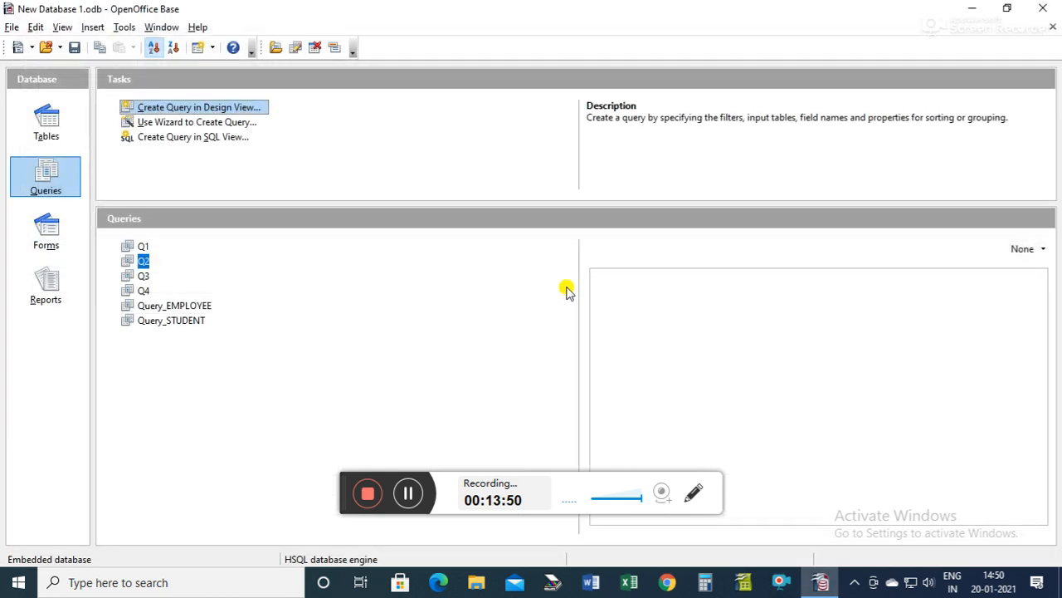
{"action": "left_click", "coordinate": [50, 123]}
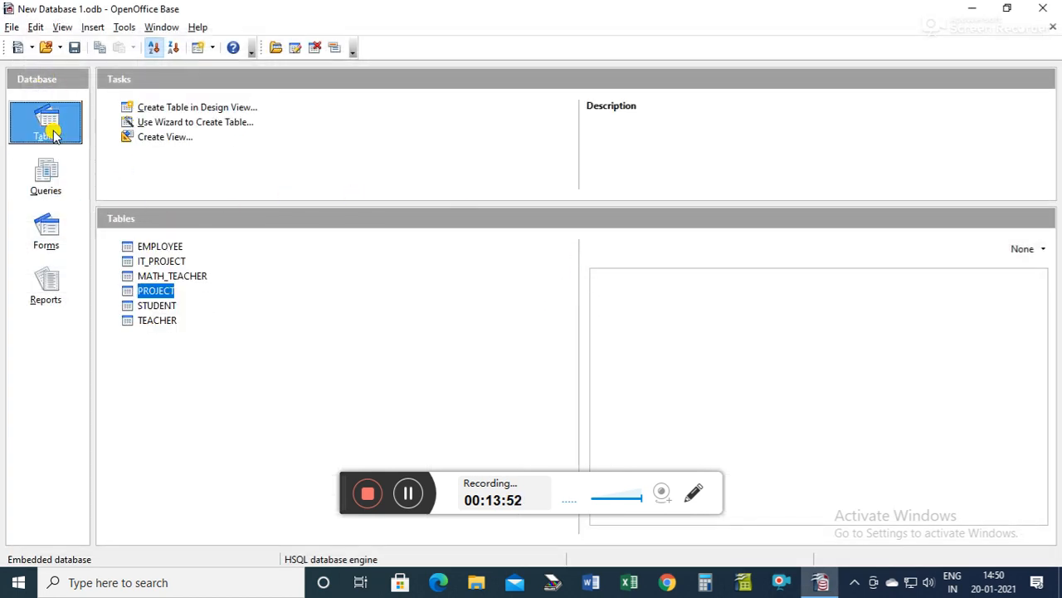
{"action": "right_click", "coordinate": [166, 290]}
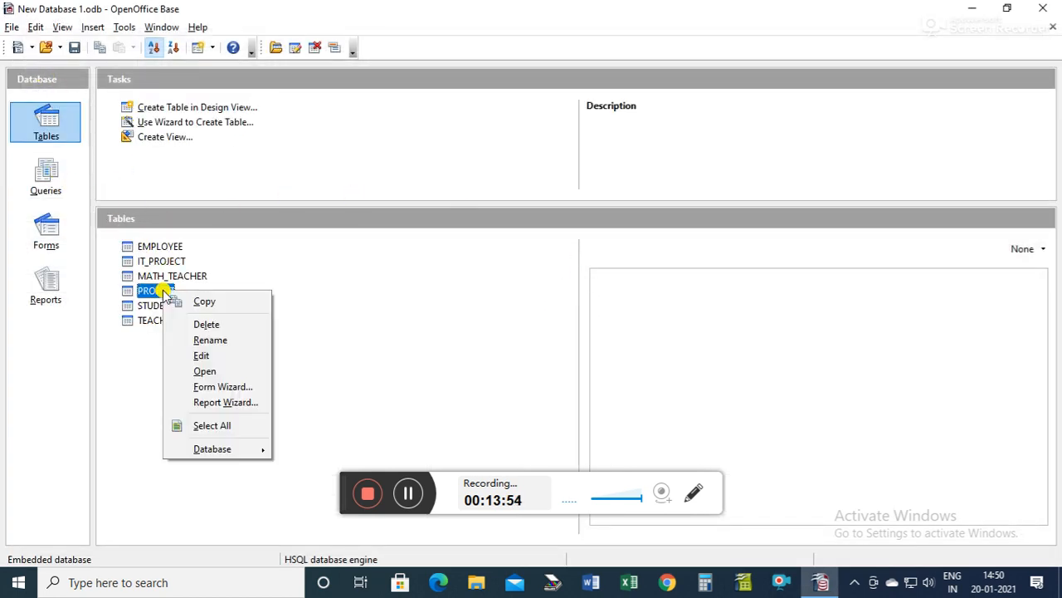
{"action": "left_click", "coordinate": [215, 341]}
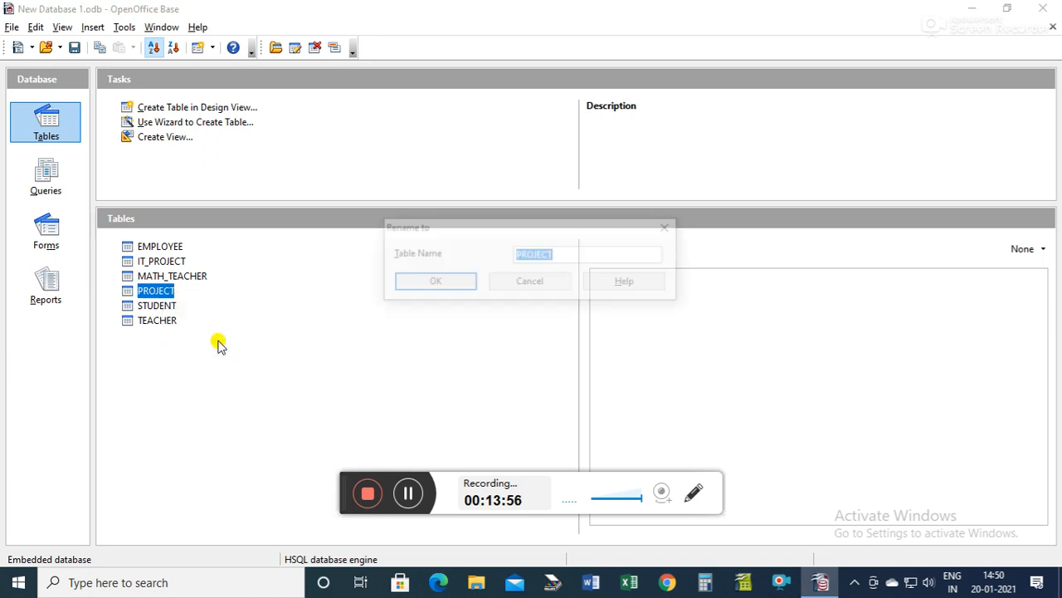
{"action": "left_click", "coordinate": [671, 226]}
Step: Add an AWARDS field of type Small Integer [ SMALLINT ] to the PROJECT table's design, save the table and close it
{"action": "right_click", "coordinate": [166, 291]}
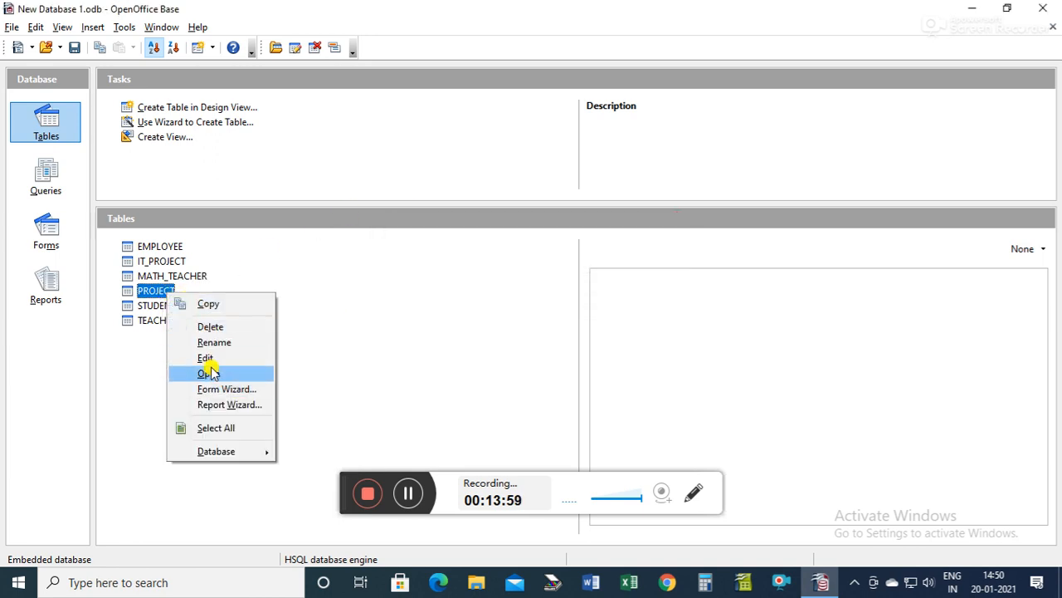
{"action": "left_click", "coordinate": [213, 358]}
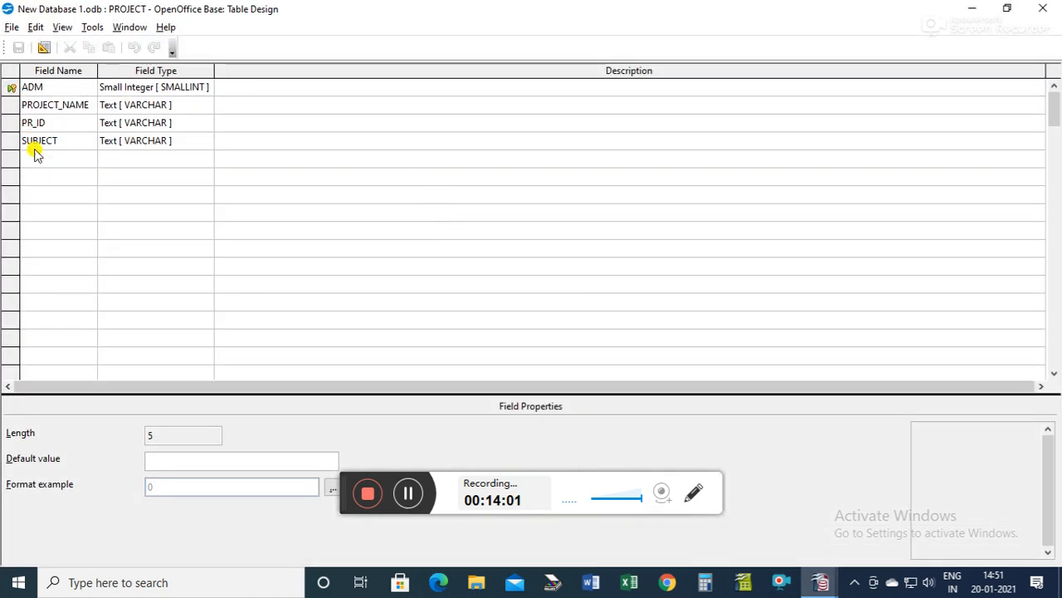
{"action": "left_click", "coordinate": [40, 158]}
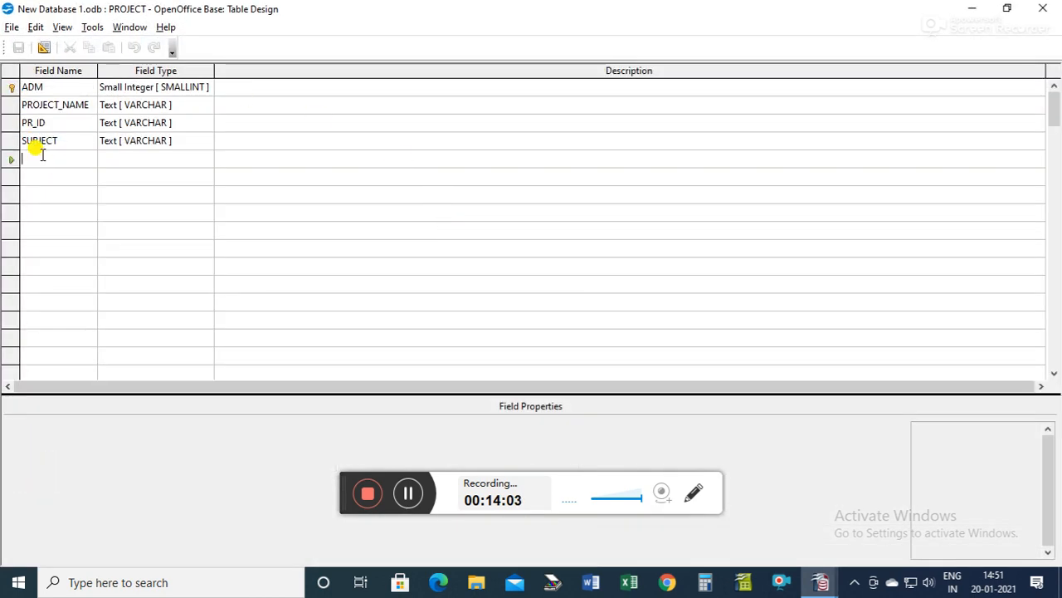
{"action": "type", "text": "AWARD"}
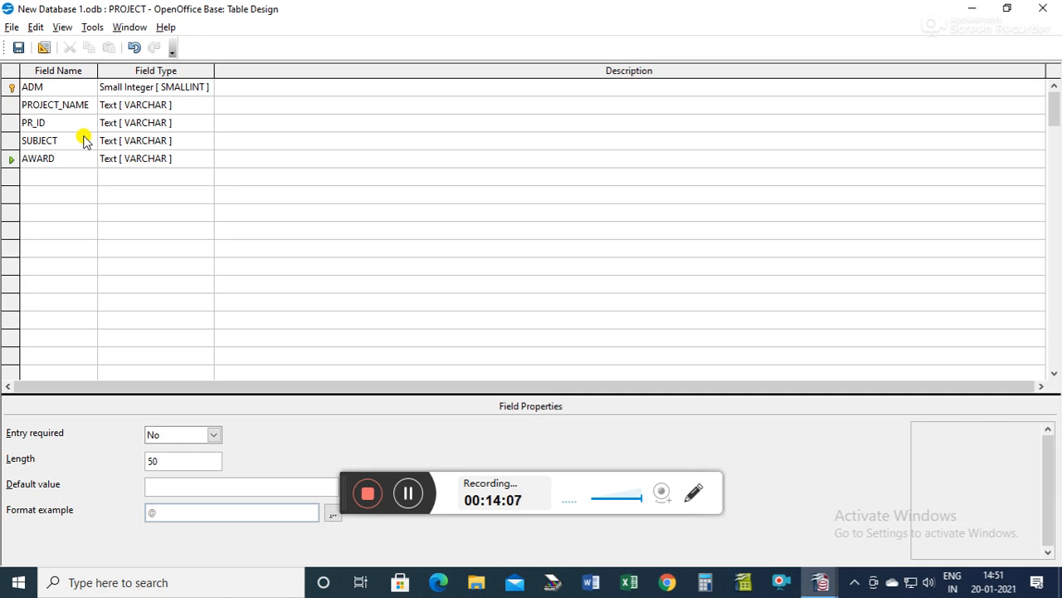
{"action": "left_click", "coordinate": [183, 160]}
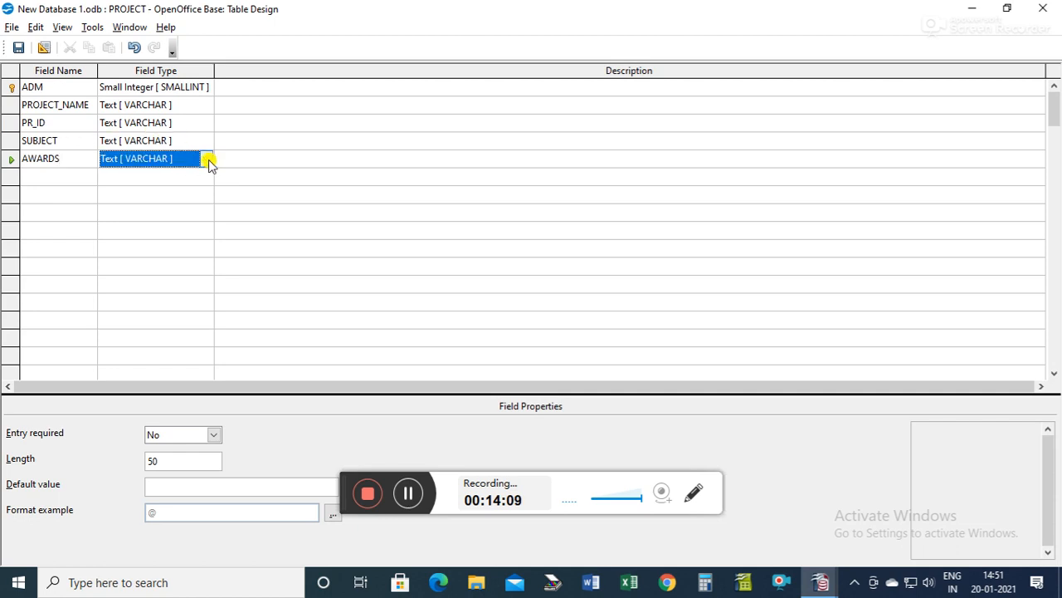
{"action": "left_click", "coordinate": [206, 158]}
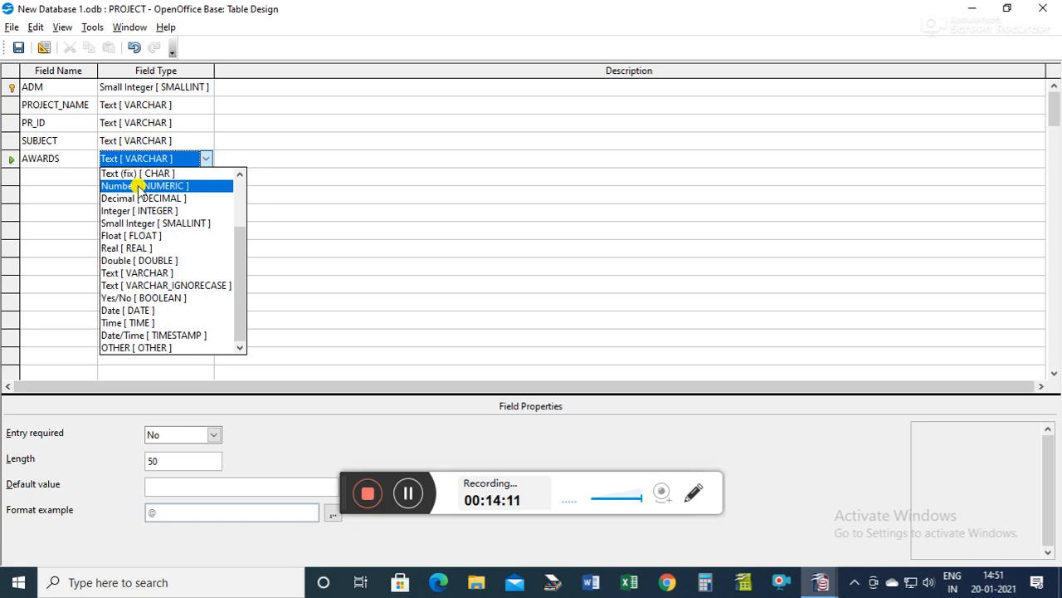
{"action": "left_click", "coordinate": [147, 223]}
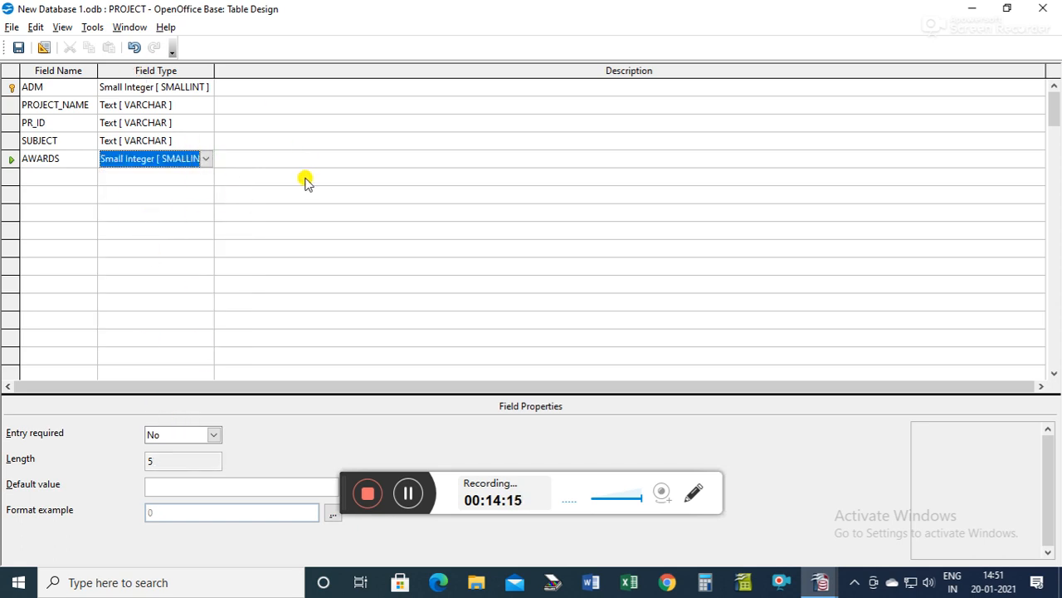
{"action": "key", "text": "ctrl+s"}
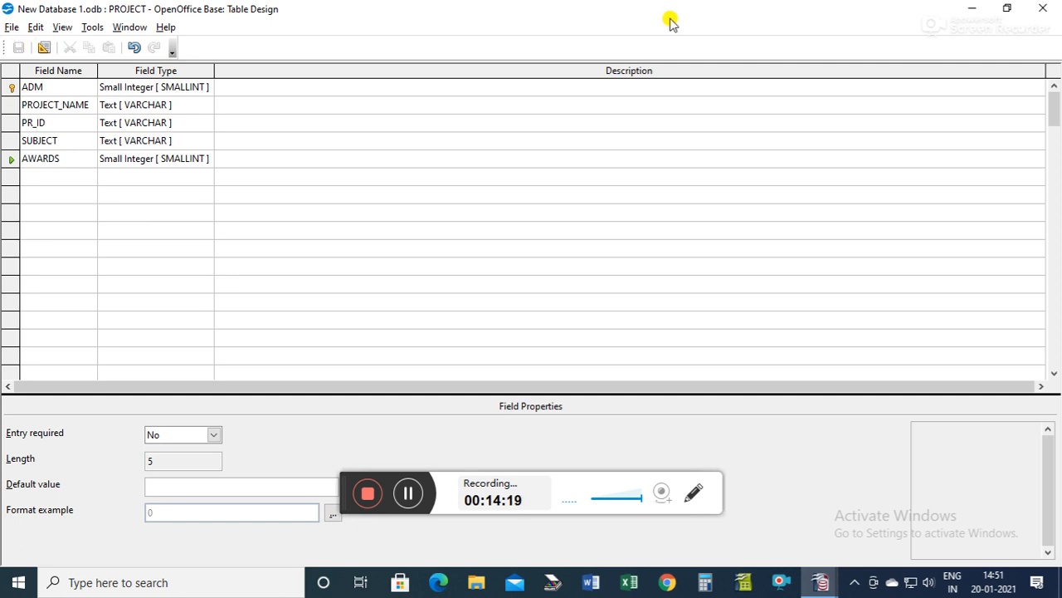
{"action": "left_click", "coordinate": [1050, 9]}
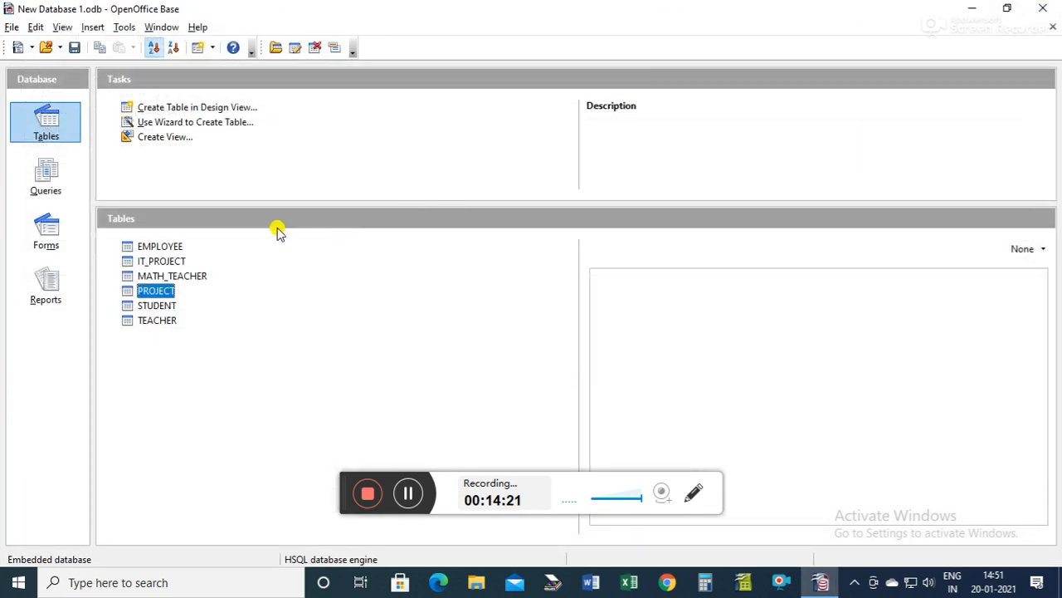
Step: Fill in the AWARDS values 10, 7, 6, 8 and 10 for records 1001 to 1005 of the PROJECT table and close it
{"action": "double_click", "coordinate": [158, 292]}
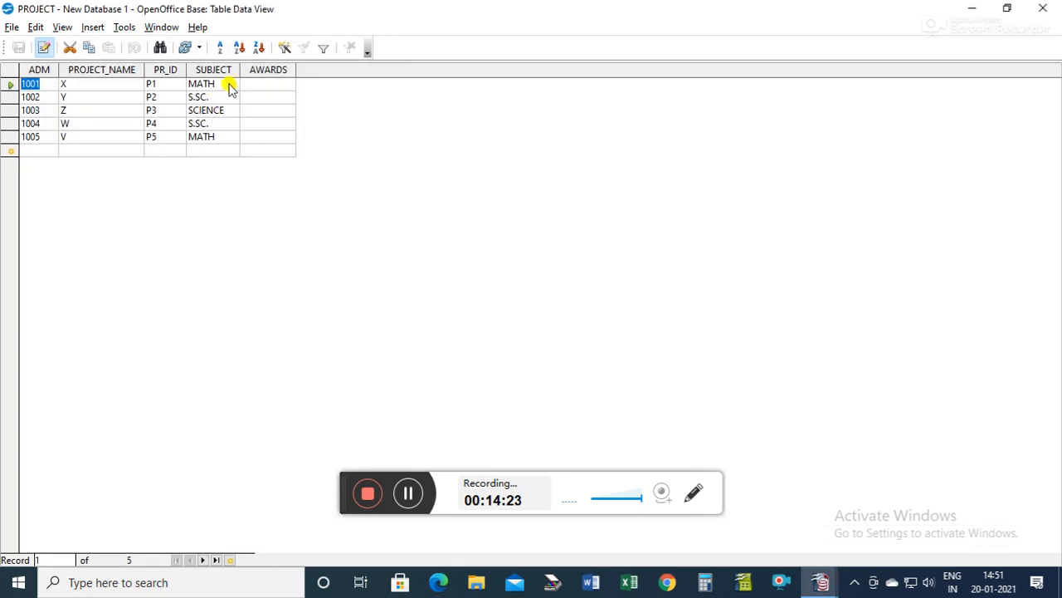
{"action": "left_click", "coordinate": [257, 83]}
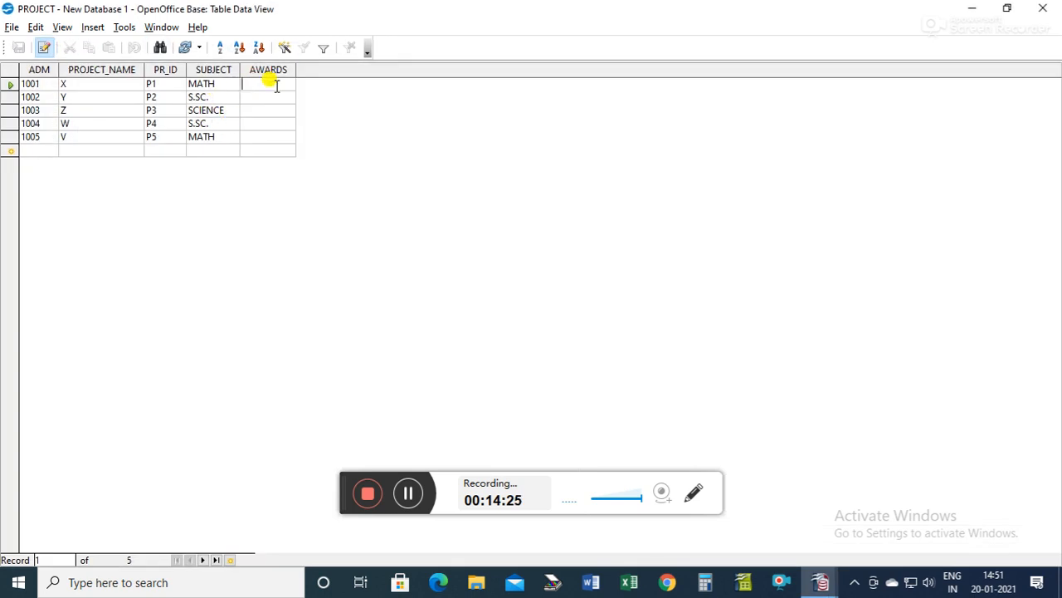
{"action": "type", "text": "10"}
{"action": "key", "text": "Down"}
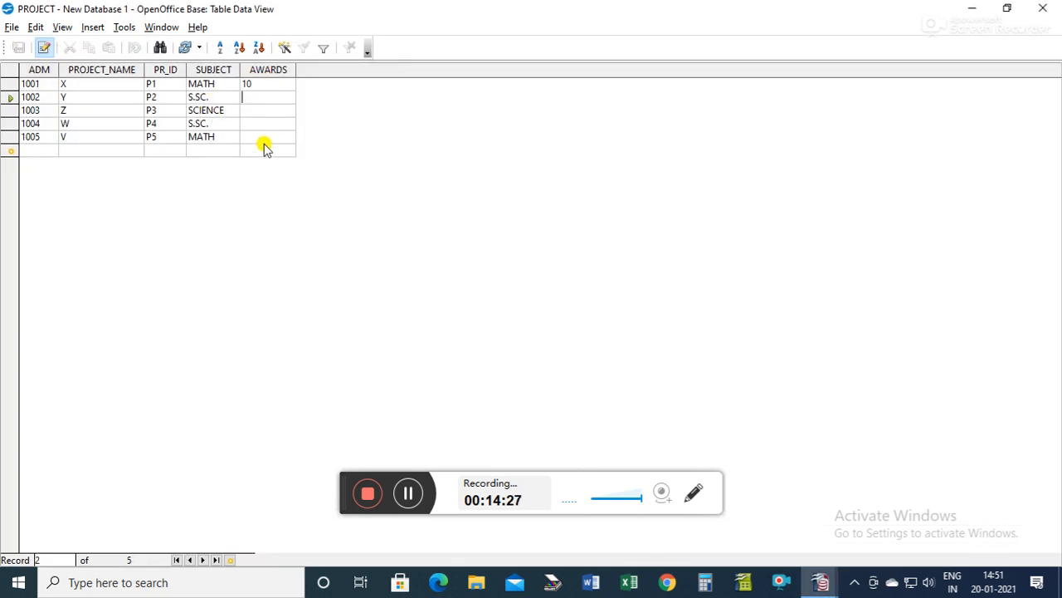
{"action": "type", "text": "7"}
{"action": "key", "text": "Down"}
{"action": "type", "text": "6"}
{"action": "key", "text": "Down"}
{"action": "type", "text": "8"}
{"action": "key", "text": "Down"}
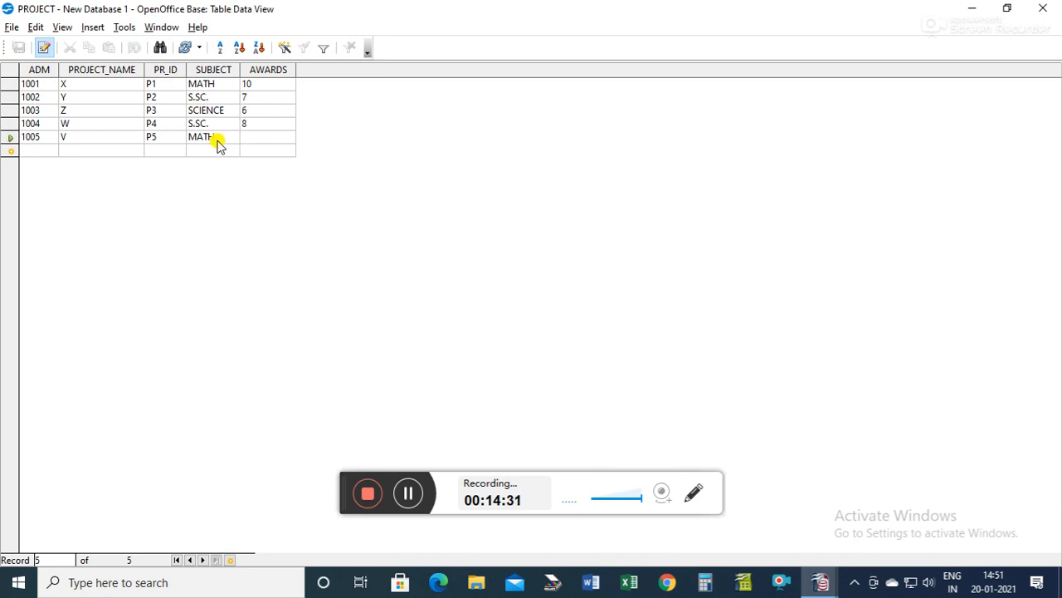
{"action": "type", "text": "10"}
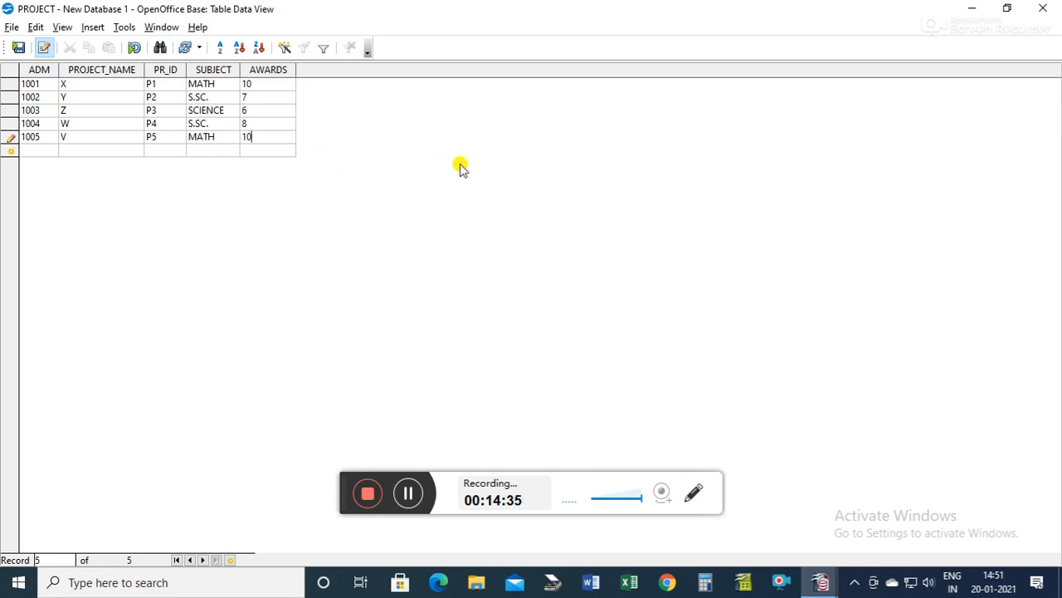
{"action": "left_click", "coordinate": [1041, 8]}
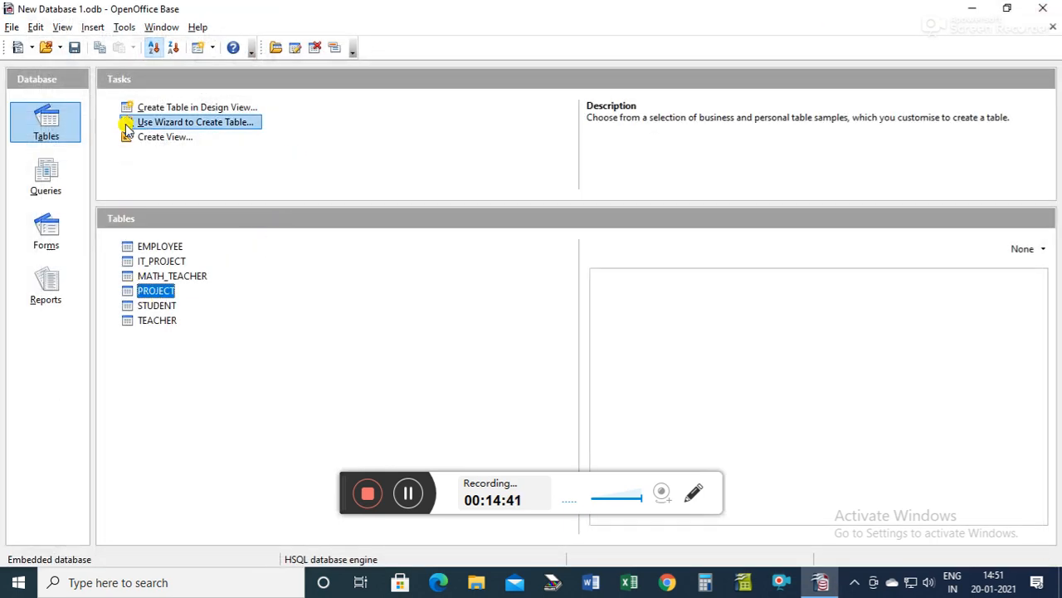
Step: Create a new query in Design View based on the PROJECT table
{"action": "left_click", "coordinate": [47, 173]}
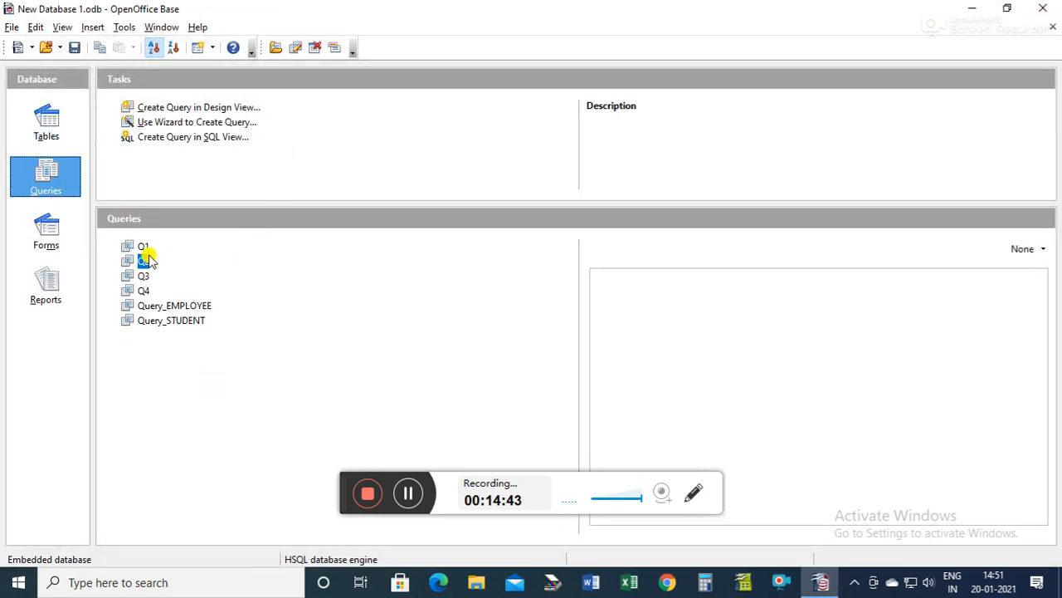
{"action": "left_click", "coordinate": [182, 107]}
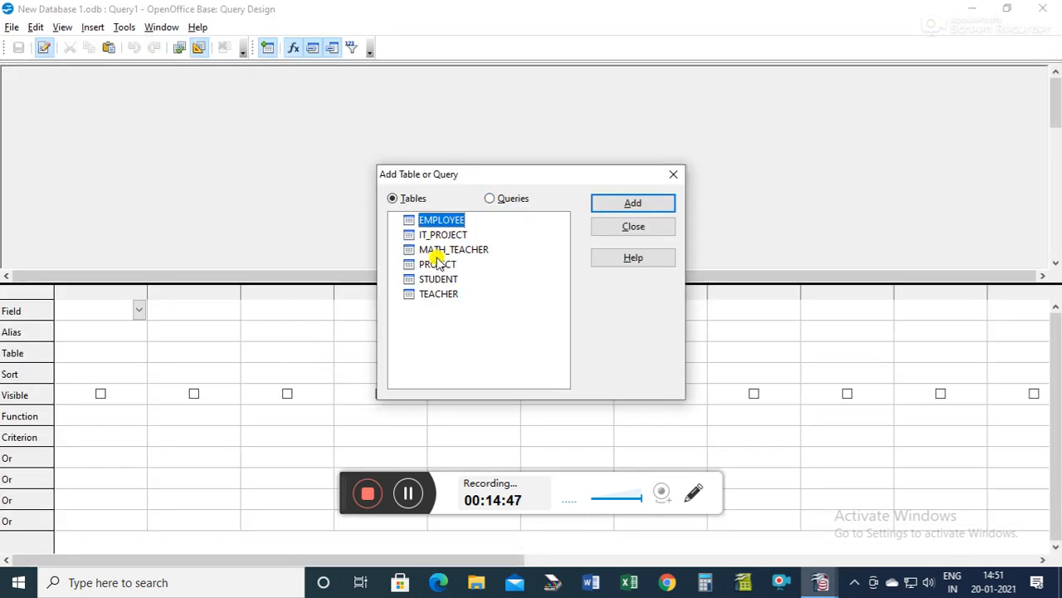
{"action": "left_click", "coordinate": [438, 266]}
{"action": "left_click", "coordinate": [625, 203]}
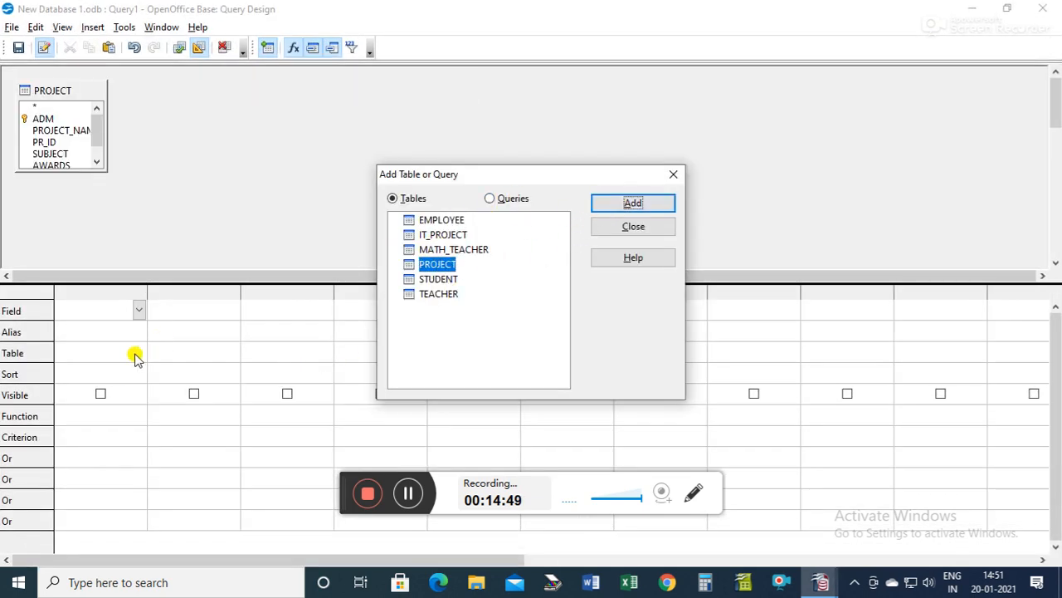
{"action": "left_click", "coordinate": [672, 174]}
Step: Add the ADM and PROJECT_NAME fields of the PROJECT table to the first two columns of the query design
{"action": "left_click", "coordinate": [138, 312]}
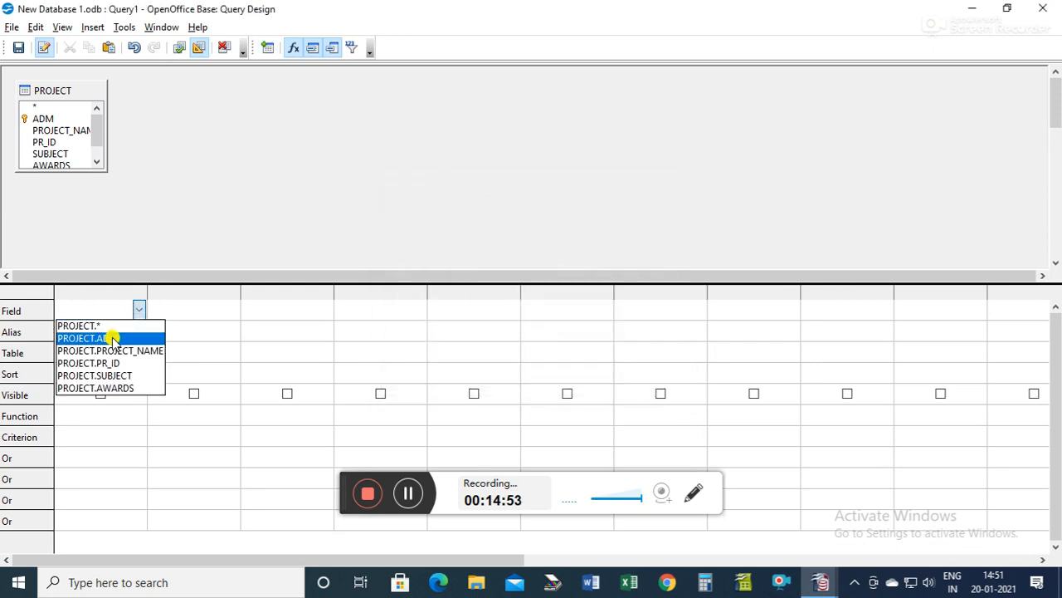
{"action": "left_click", "coordinate": [111, 339]}
{"action": "left_click", "coordinate": [230, 311]}
{"action": "left_click", "coordinate": [232, 311]}
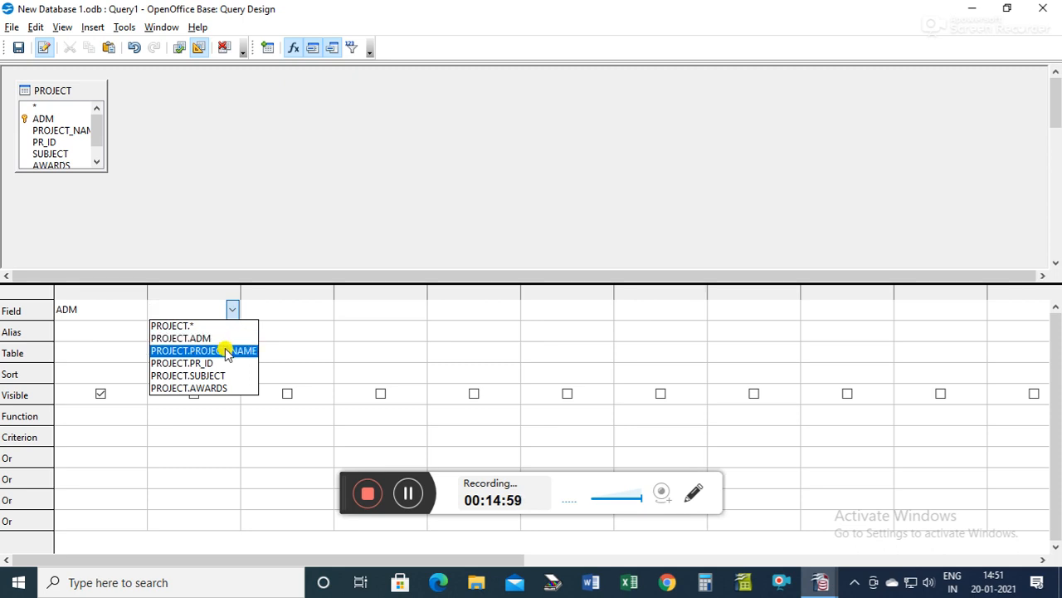
{"action": "key", "text": "Up"}
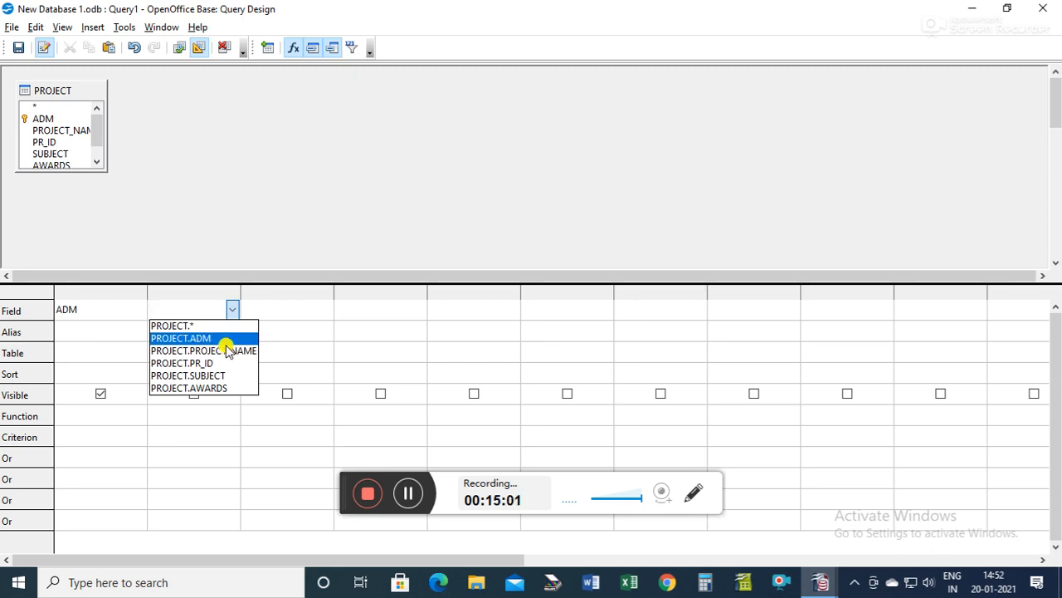
{"action": "key", "text": "Down"}
{"action": "left_click", "coordinate": [229, 351]}
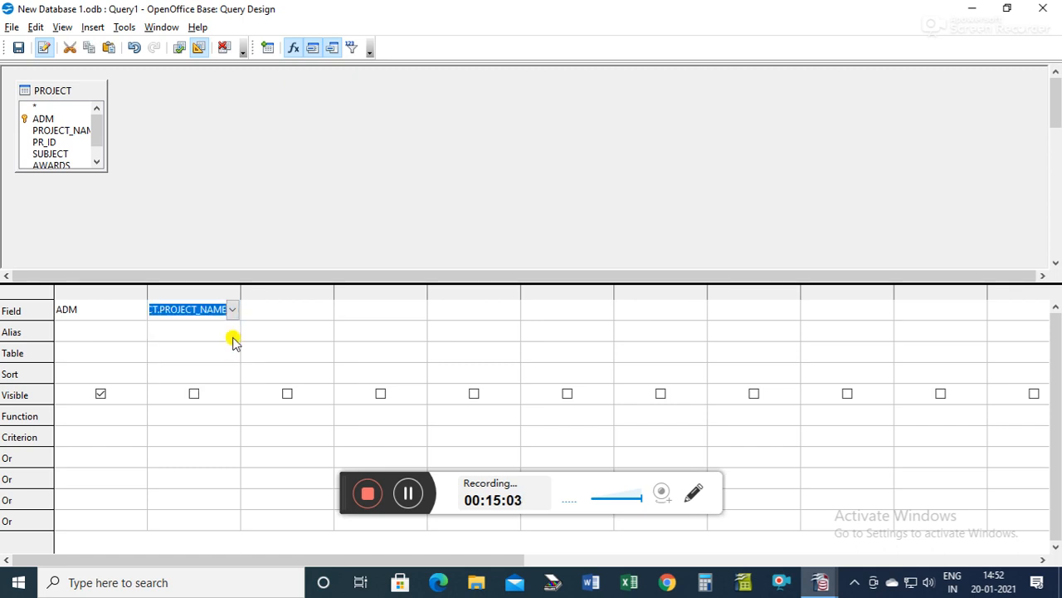
Step: Add the PR_ID, SUBJECT and AWARDS fields to the next three columns of the query design
{"action": "left_click", "coordinate": [285, 309]}
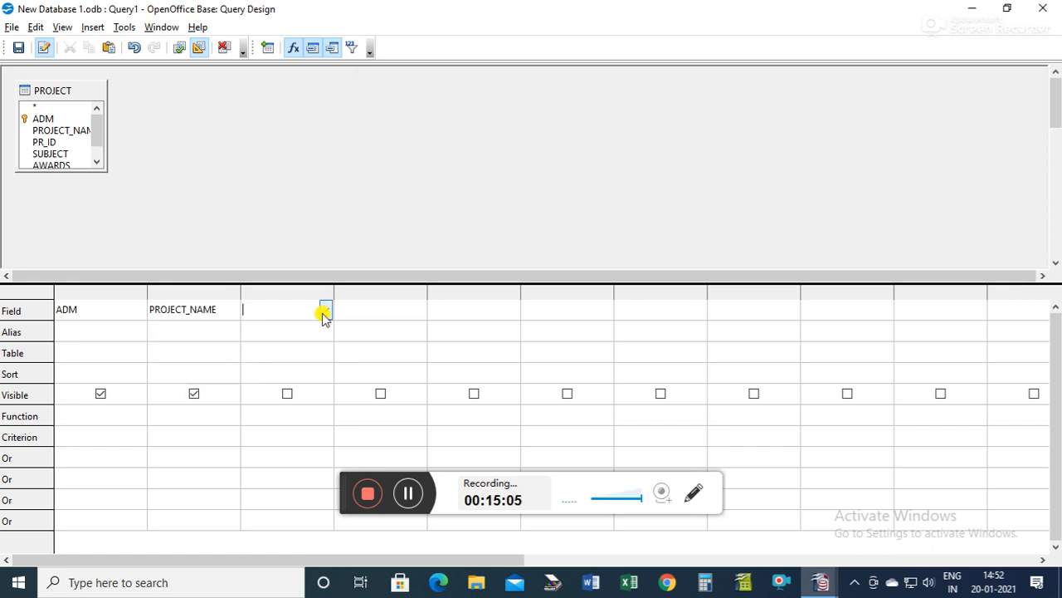
{"action": "left_click", "coordinate": [326, 309]}
{"action": "left_click", "coordinate": [313, 369]}
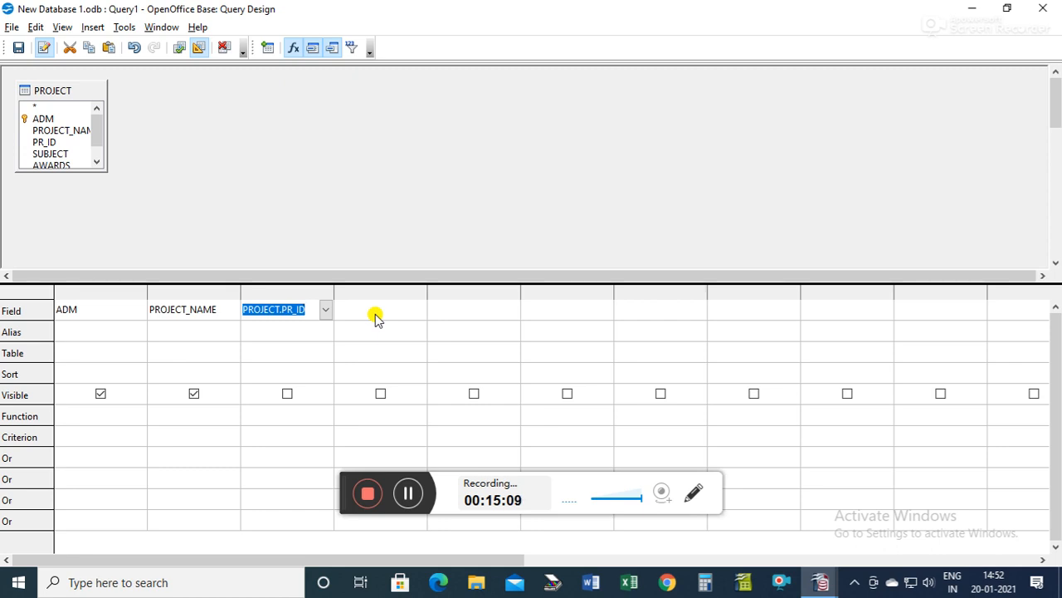
{"action": "left_click", "coordinate": [375, 312]}
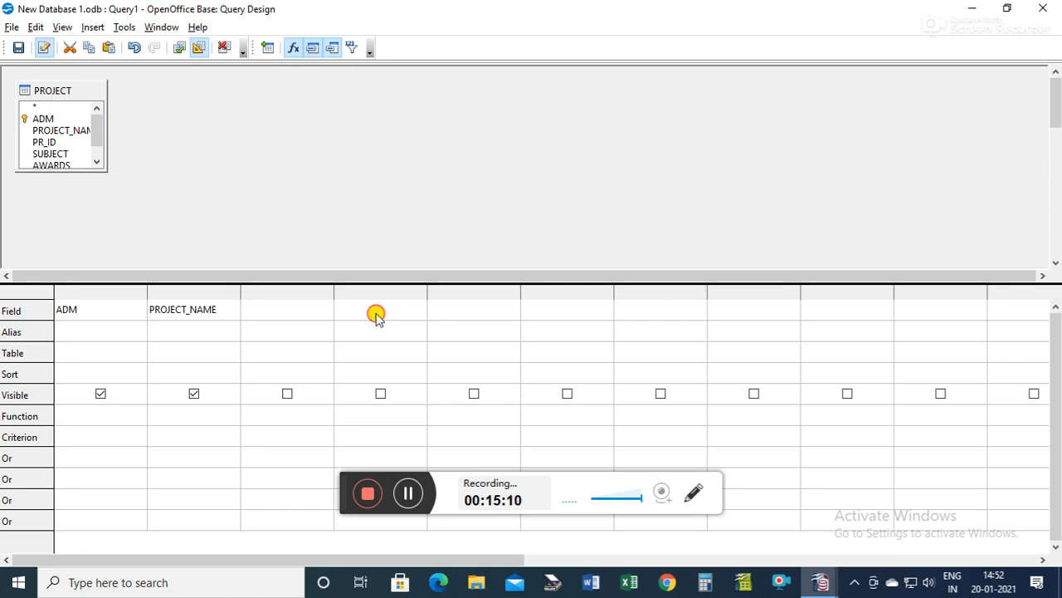
{"action": "left_click", "coordinate": [418, 310]}
{"action": "left_click", "coordinate": [405, 376]}
{"action": "left_click", "coordinate": [463, 309]}
{"action": "left_click", "coordinate": [511, 310]}
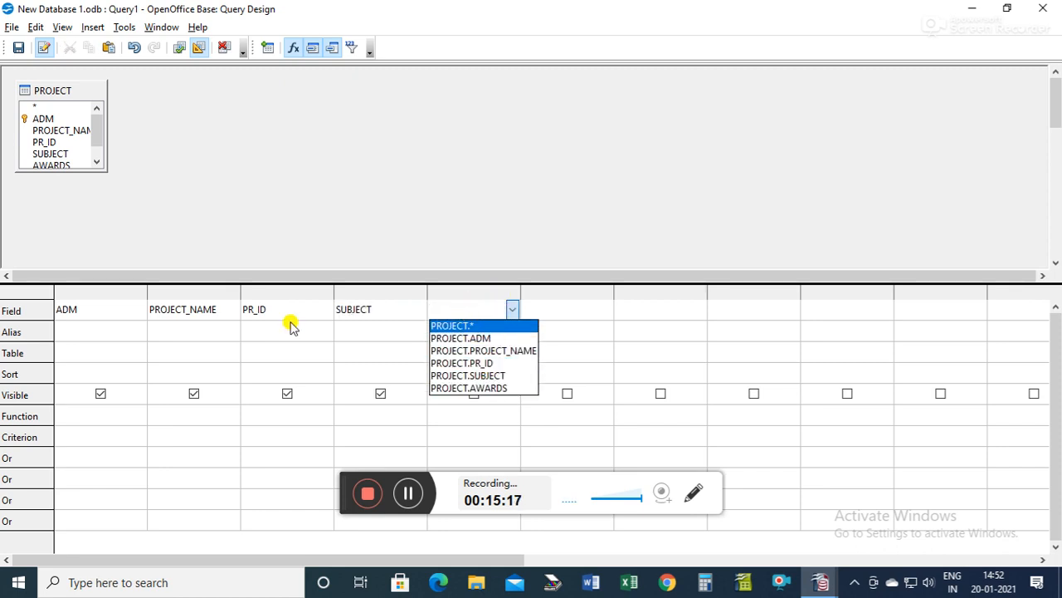
{"action": "left_click", "coordinate": [498, 388]}
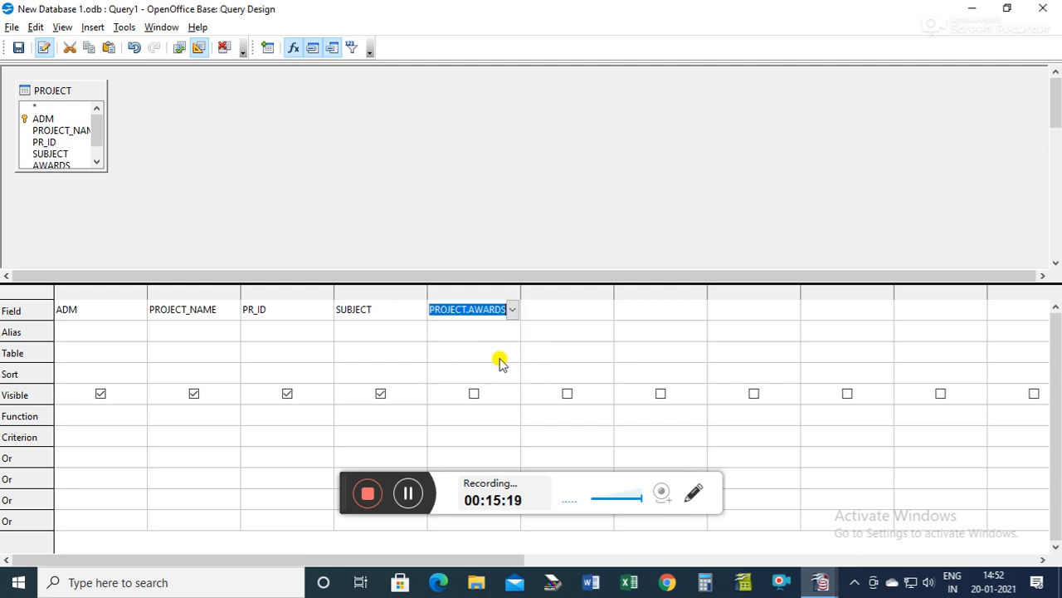
Step: Set the function of the SUBJECT field to Group and that of the AWARDS field to Minimum
{"action": "left_click", "coordinate": [98, 417]}
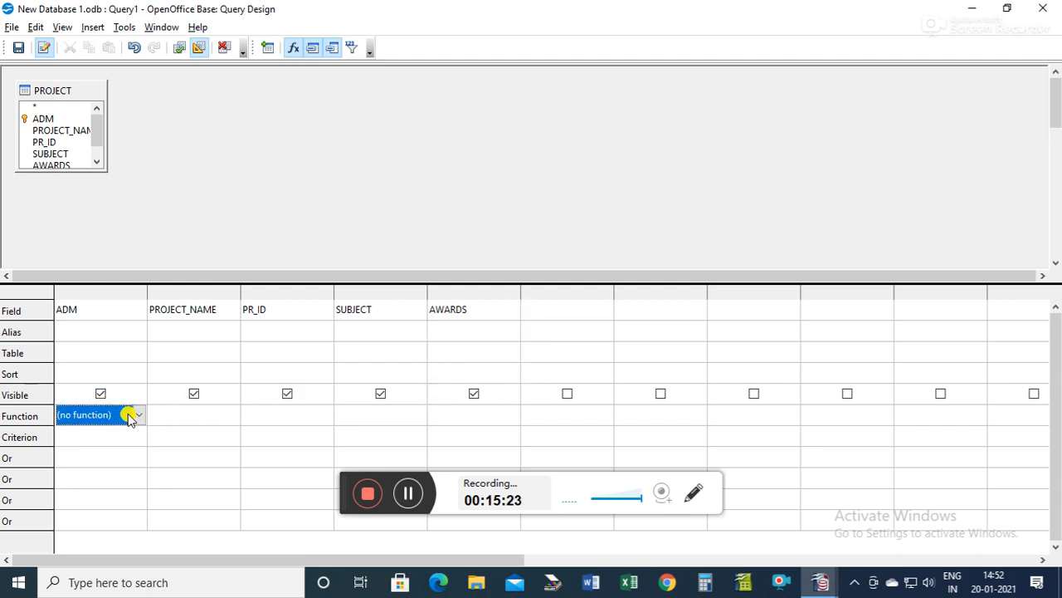
{"action": "left_click", "coordinate": [387, 415]}
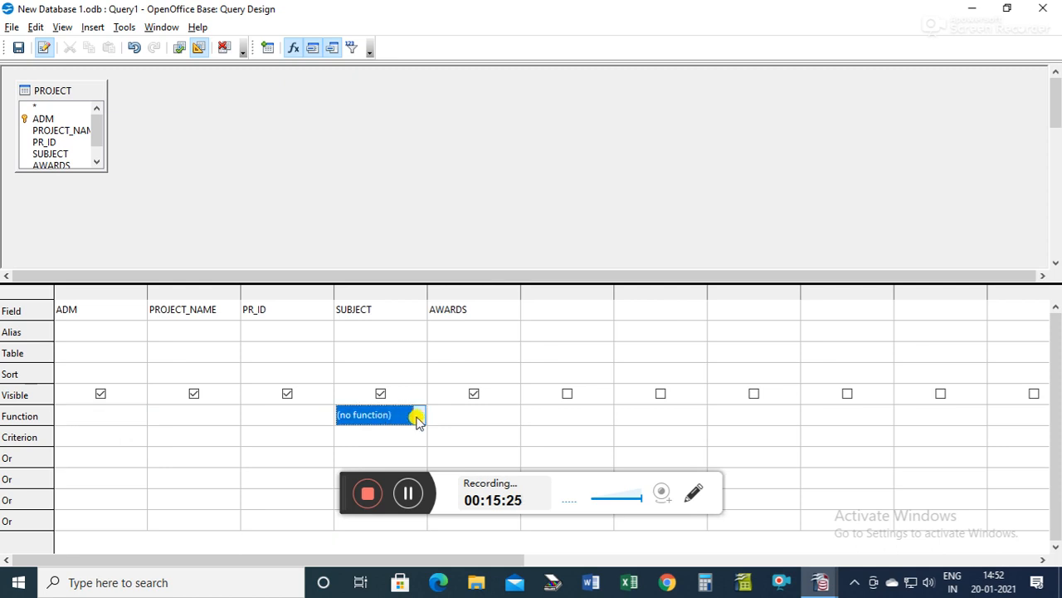
{"action": "left_click", "coordinate": [417, 417]}
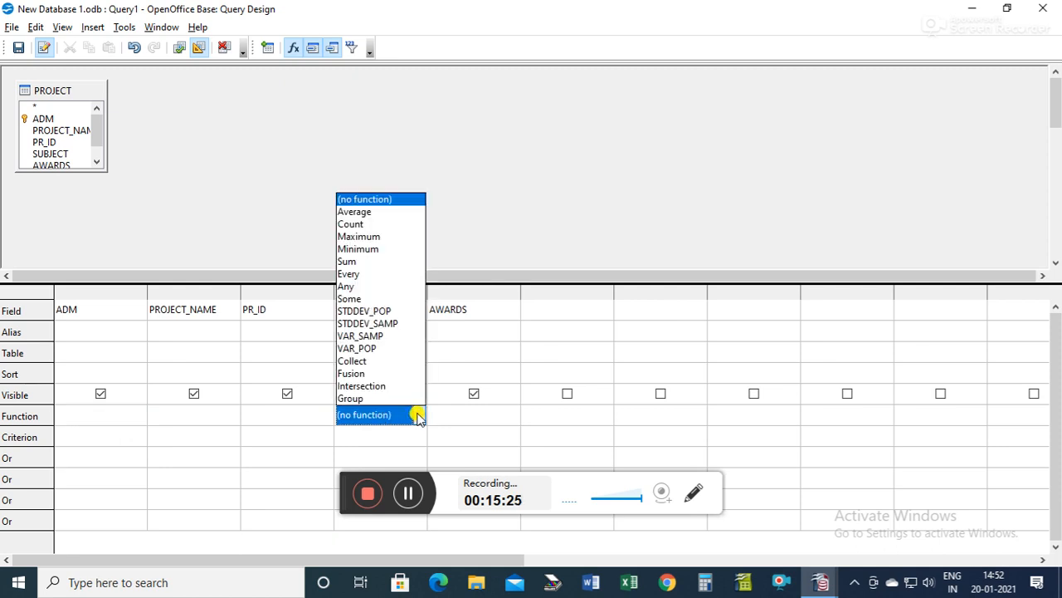
{"action": "left_click", "coordinate": [367, 399]}
{"action": "left_click", "coordinate": [480, 415]}
{"action": "left_click", "coordinate": [512, 415]}
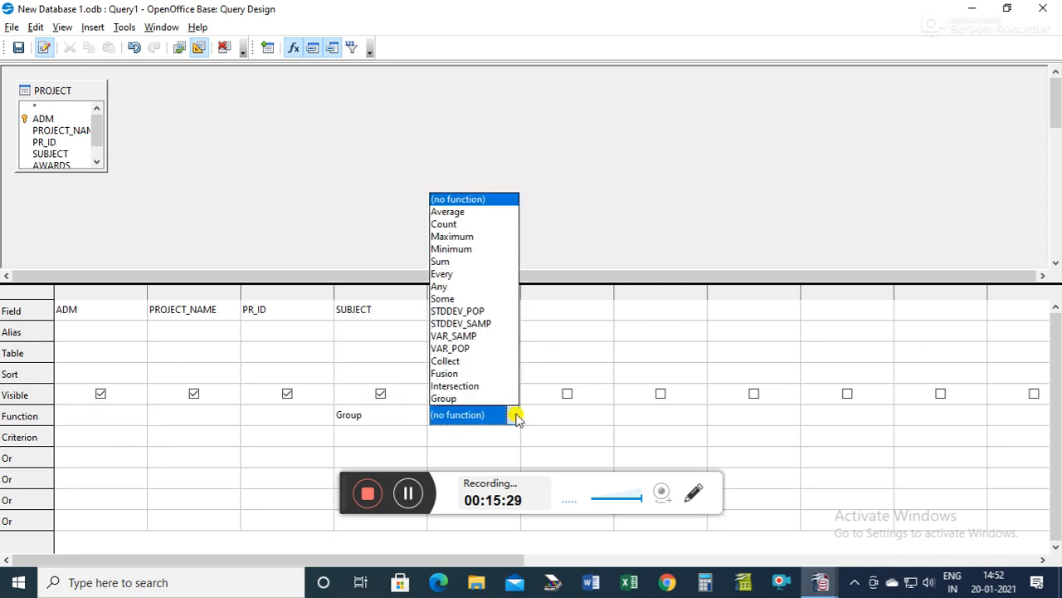
{"action": "left_click", "coordinate": [452, 238]}
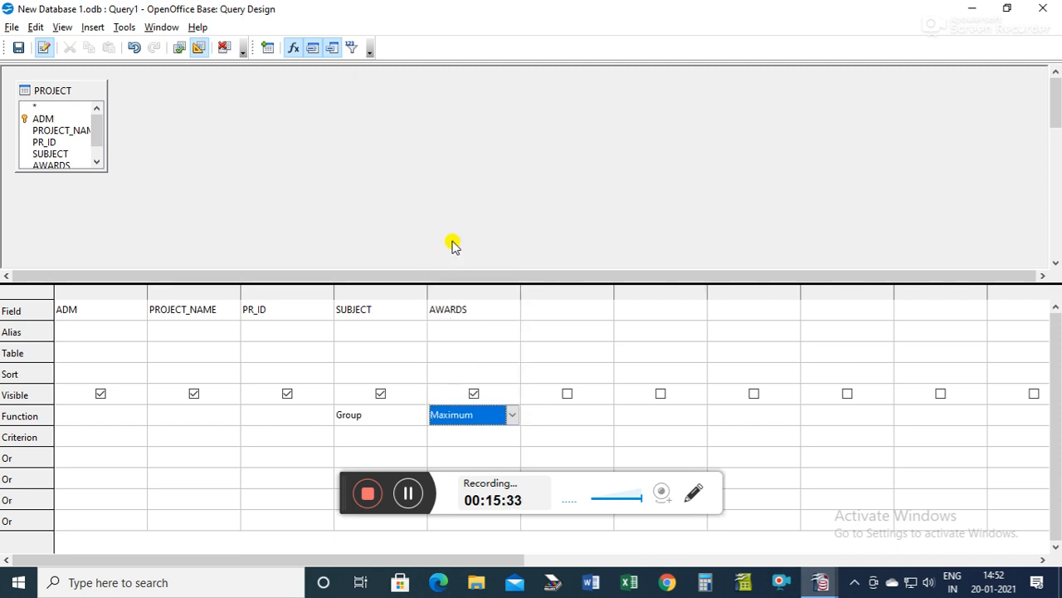
{"action": "scroll", "coordinate": [457, 415], "scroll_direction": "down", "scroll_amount": 2}
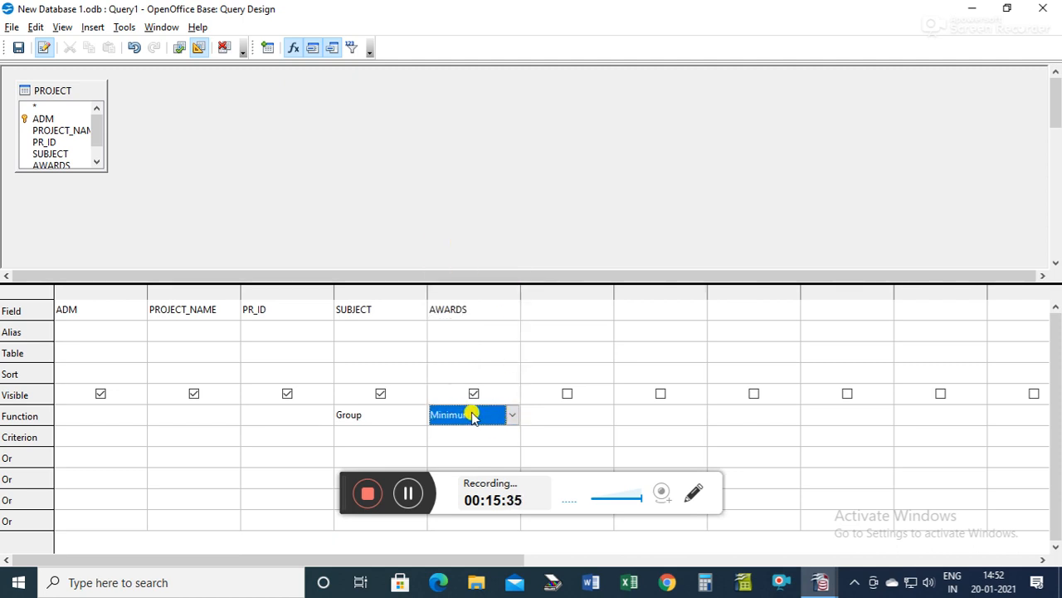
{"action": "left_click", "coordinate": [481, 440]}
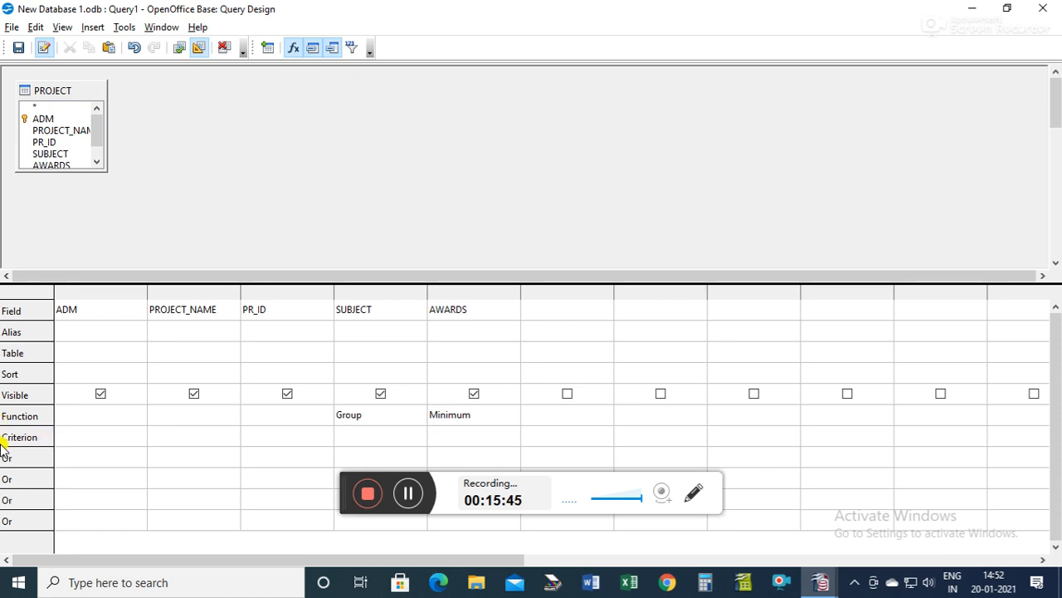
Step: Set PROJECT as the source table for the ADM, PROJECT_NAME, PR_ID, SUBJECT and AWARDS columns
{"action": "left_click", "coordinate": [88, 351]}
{"action": "left_click", "coordinate": [199, 354]}
{"action": "left_click", "coordinate": [283, 353]}
{"action": "left_click", "coordinate": [380, 353]}
{"action": "left_click", "coordinate": [470, 351]}
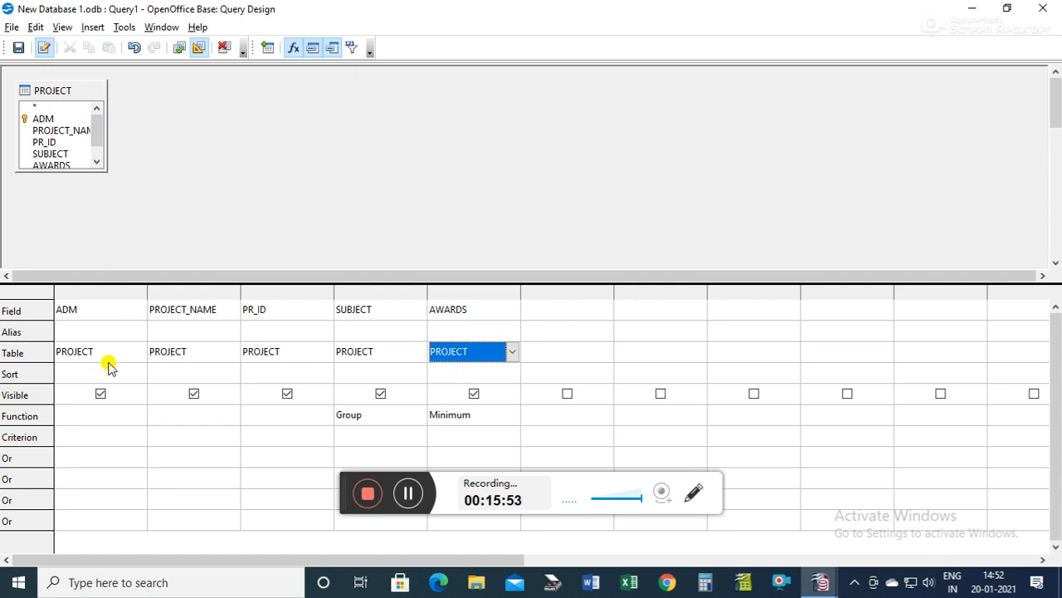
Step: Save the query under the name Q5 and try to run it
{"action": "key", "text": "ctrl+s"}
{"action": "left_click_drag", "start_coordinate": [546, 255], "coordinate": [462, 262]}
{"action": "type", "text": "Q4"}
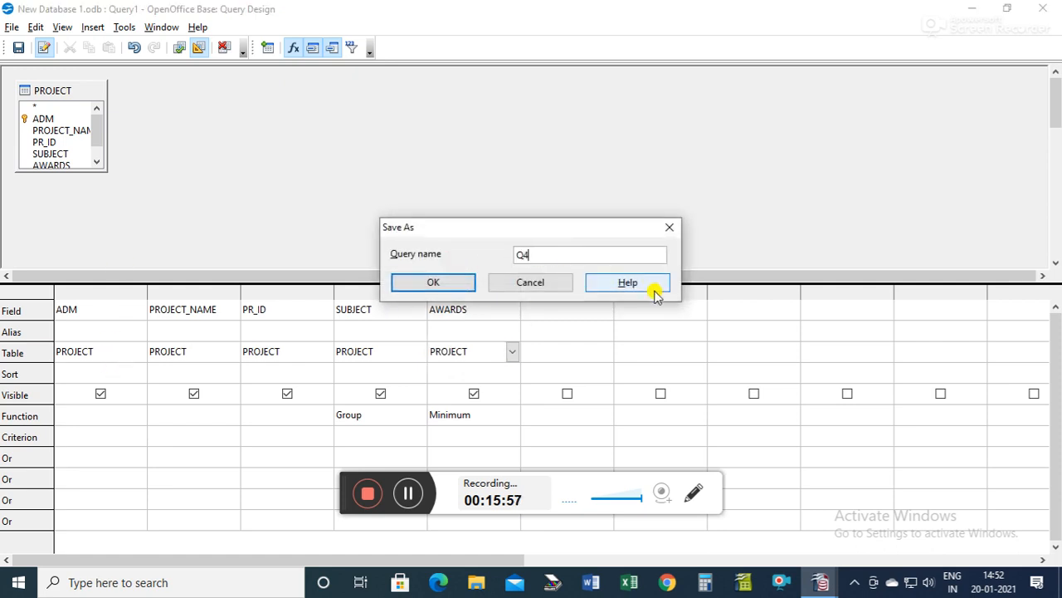
{"action": "left_click", "coordinate": [433, 283]}
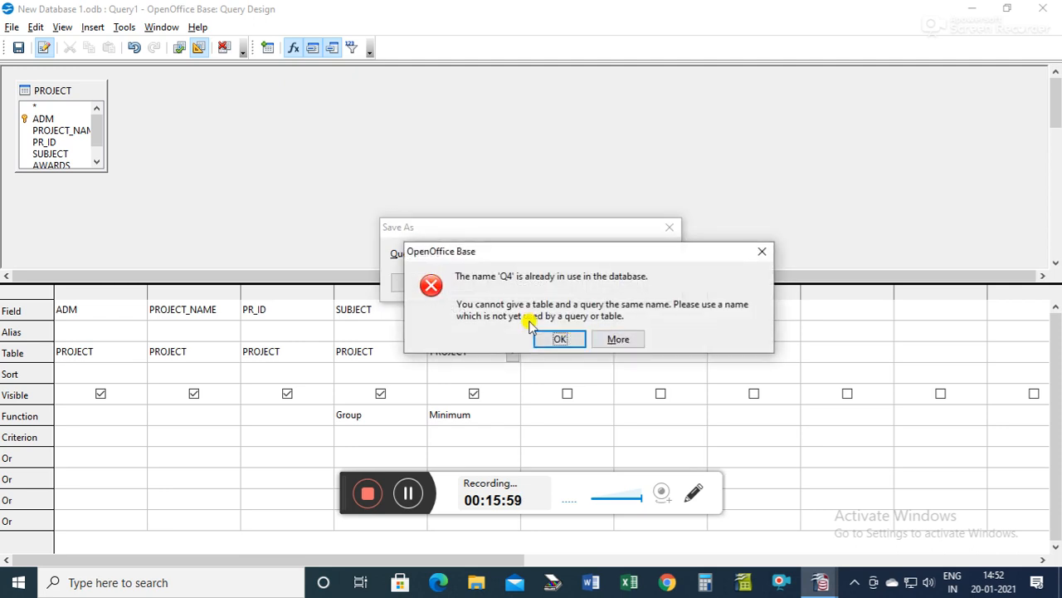
{"action": "left_click", "coordinate": [762, 250]}
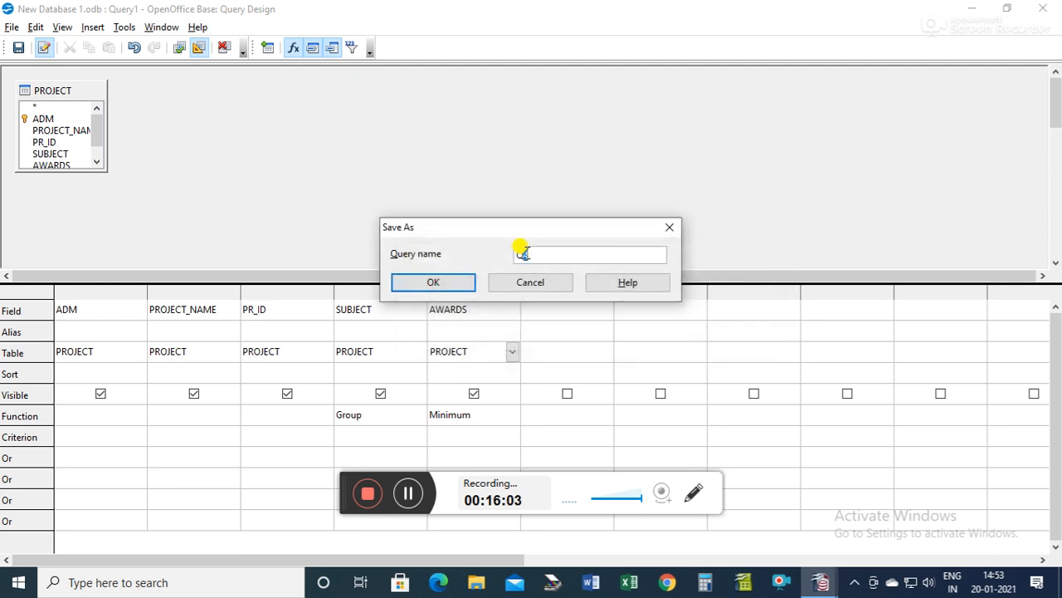
{"action": "type", "text": "5"}
{"action": "left_click", "coordinate": [437, 284]}
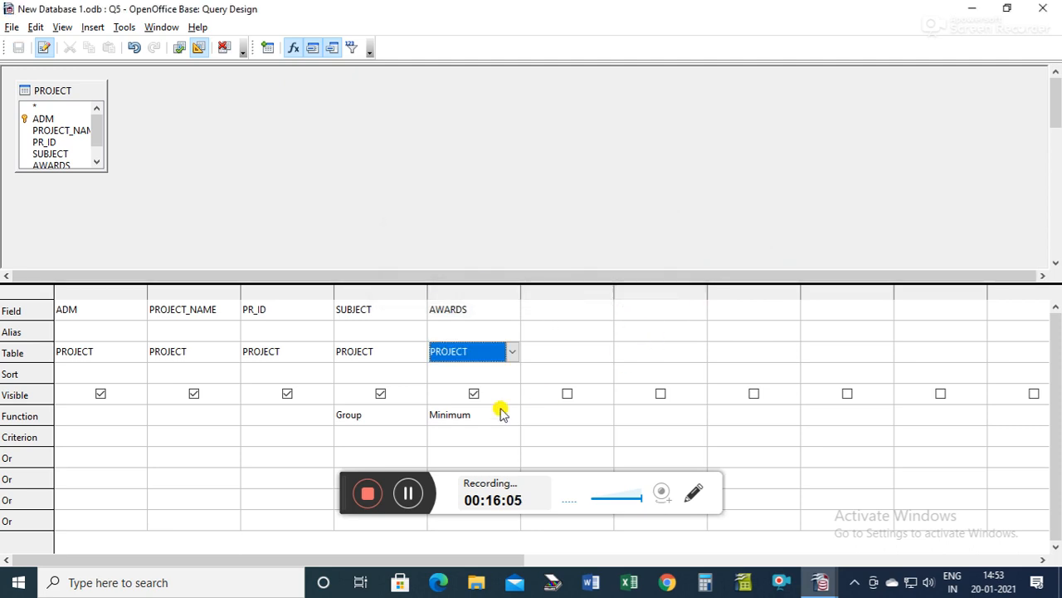
{"action": "left_click", "coordinate": [179, 48]}
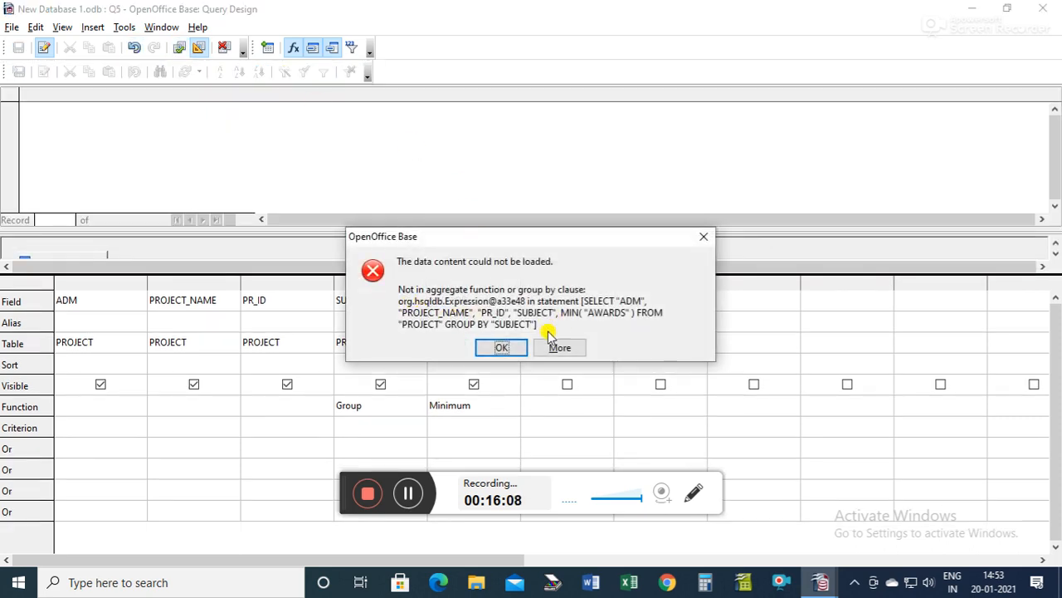
{"action": "left_click", "coordinate": [502, 347]}
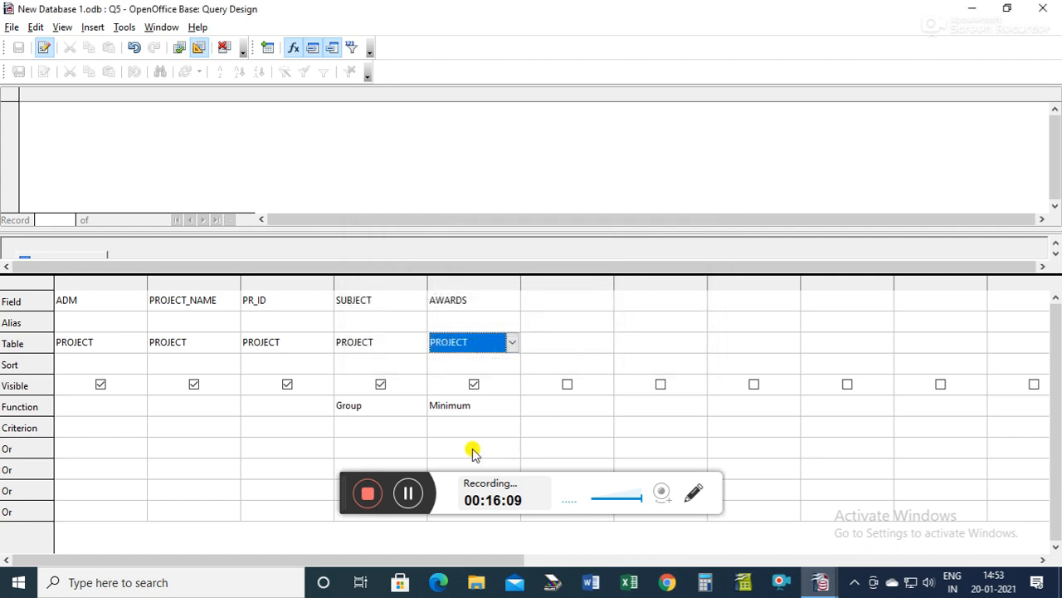
Step: Hide the PROJECT_NAME, PR_ID and ADM fields from the query output and run the query
{"action": "left_click", "coordinate": [193, 384]}
{"action": "left_click", "coordinate": [285, 384]}
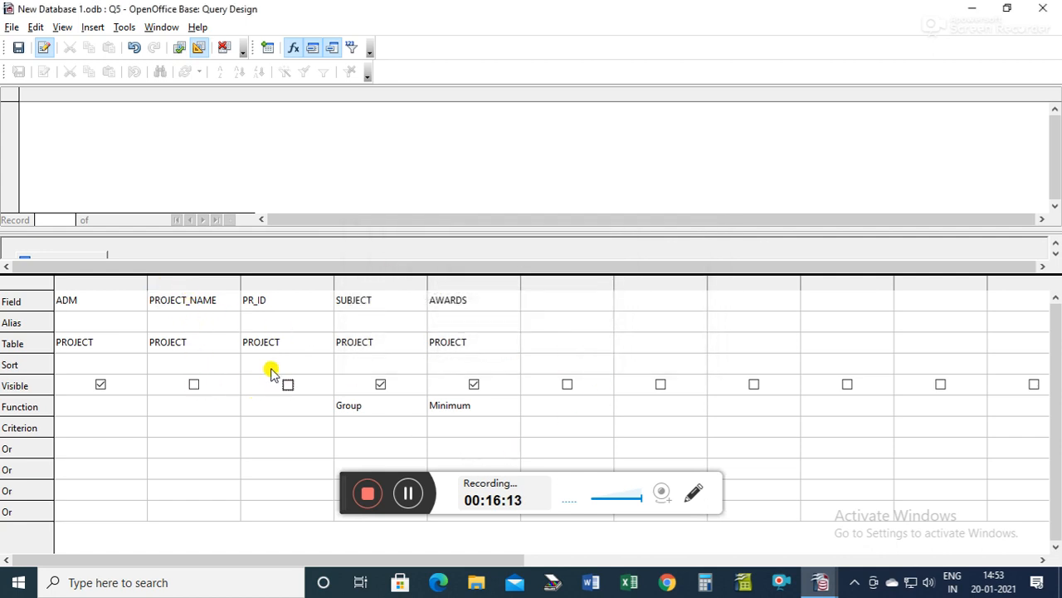
{"action": "left_click", "coordinate": [208, 300]}
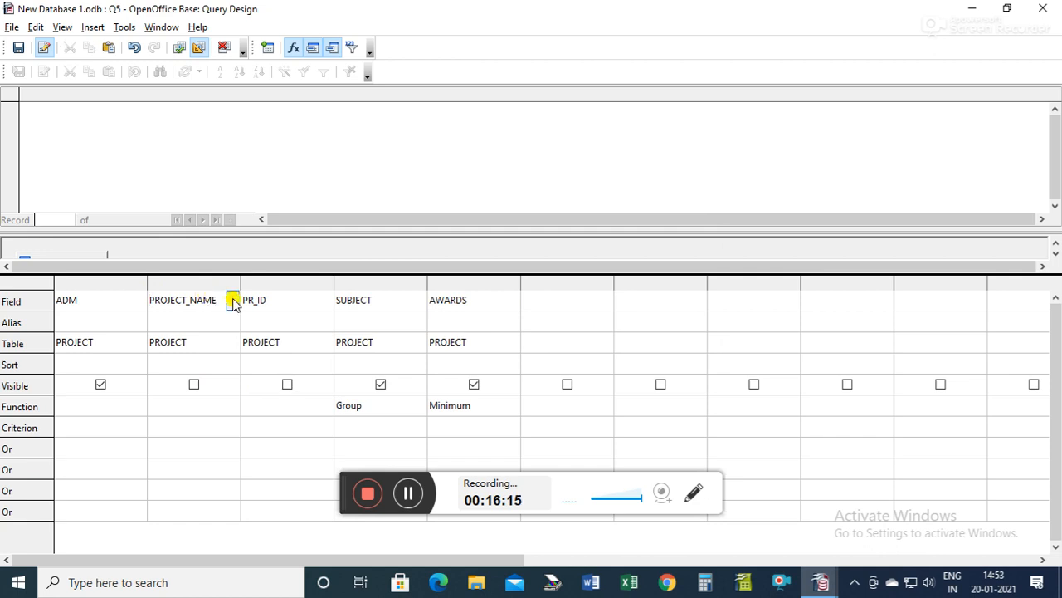
{"action": "left_click", "coordinate": [232, 301]}
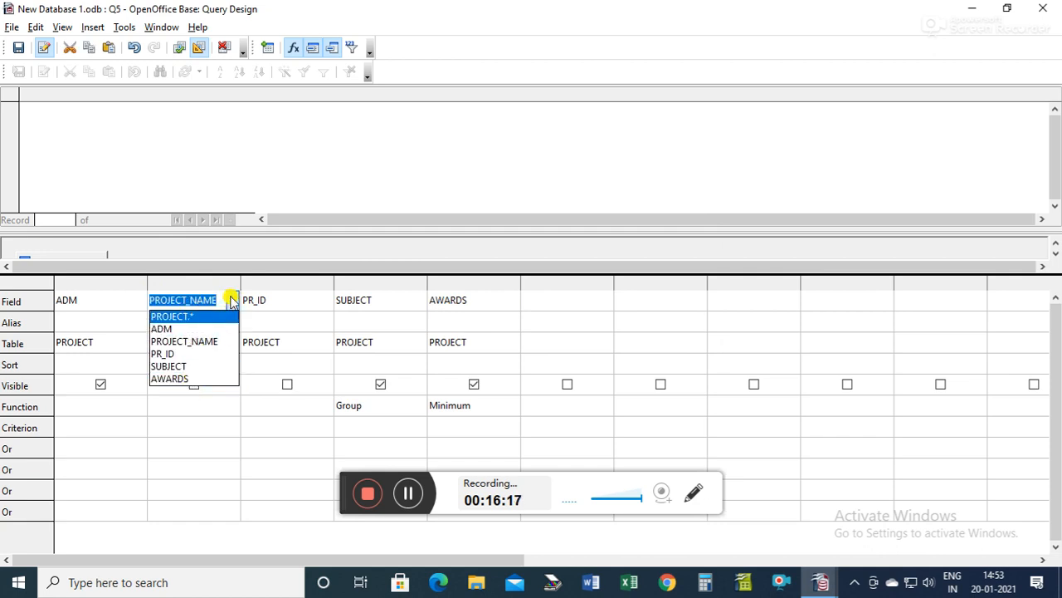
{"action": "left_click", "coordinate": [220, 267]}
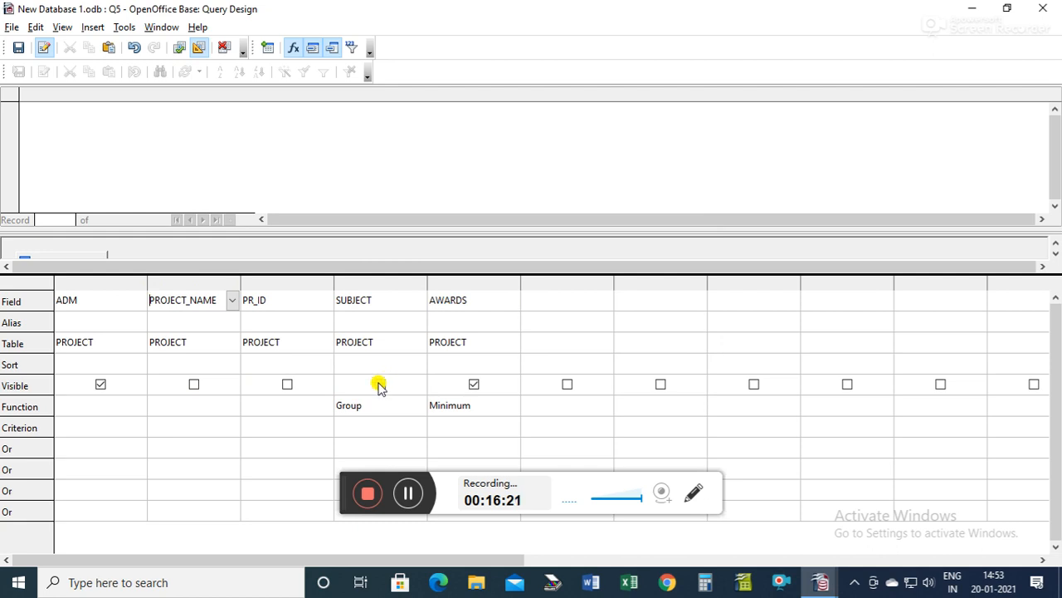
{"action": "left_click", "coordinate": [102, 386]}
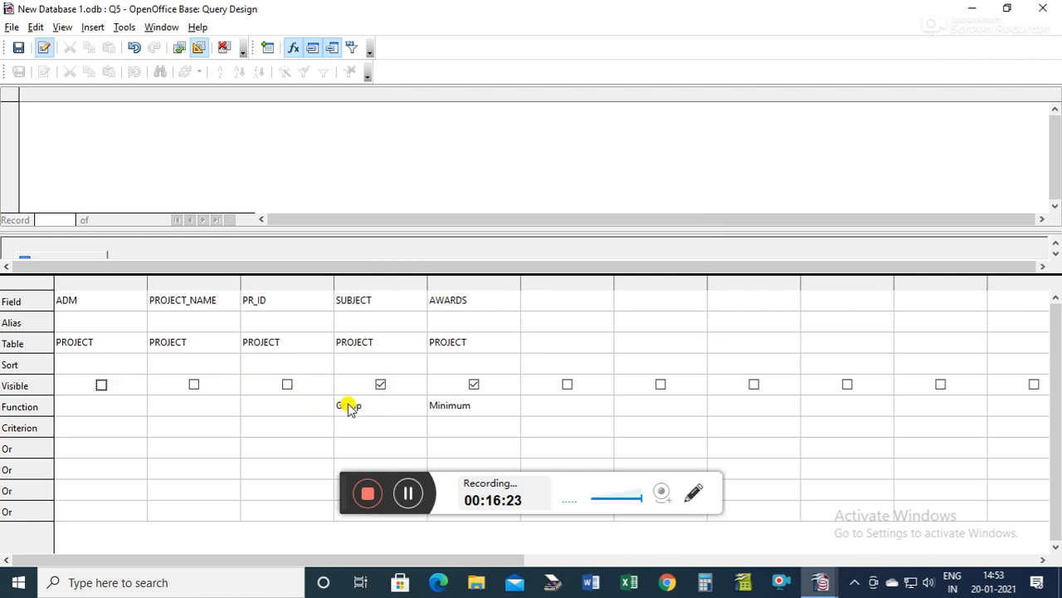
{"action": "left_click", "coordinate": [177, 48]}
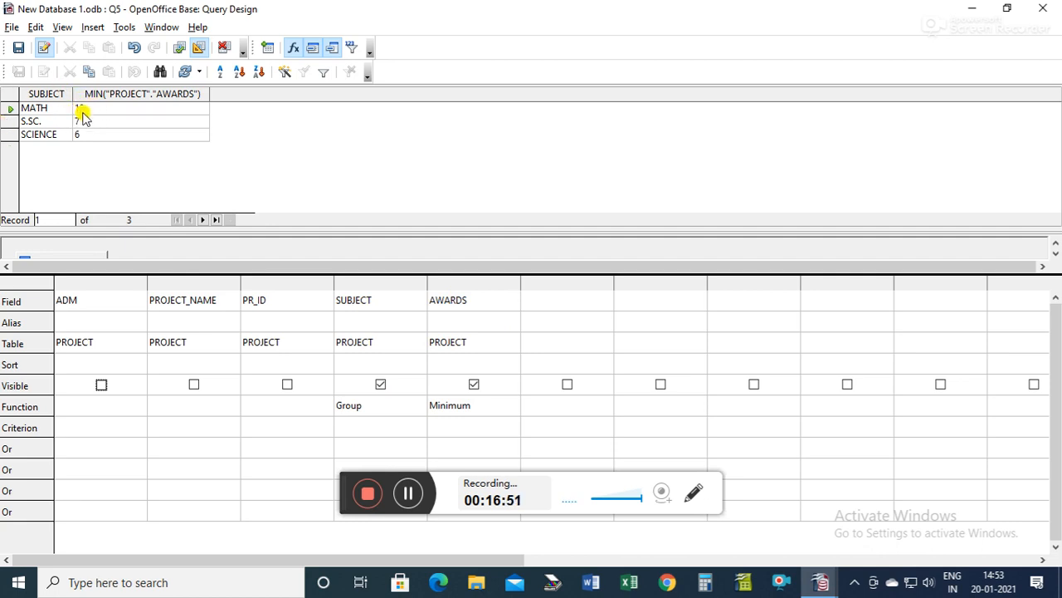
Step: Try running the query with the ADM field visible, and rerun it with ADM hidden again
{"action": "left_click", "coordinate": [101, 385]}
{"action": "left_click", "coordinate": [181, 50]}
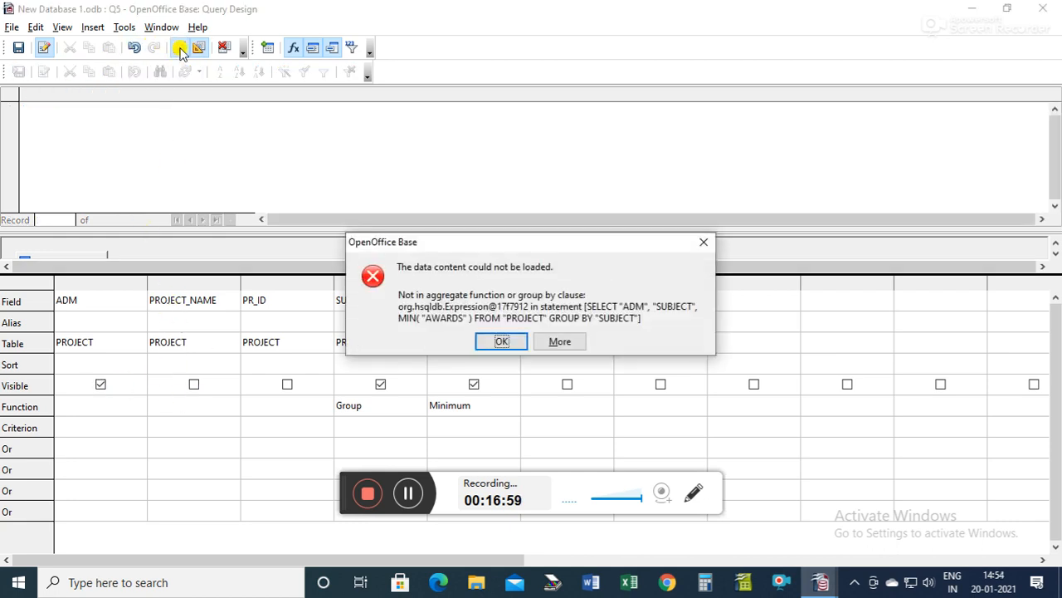
{"action": "left_click", "coordinate": [502, 339]}
{"action": "left_click", "coordinate": [102, 385]}
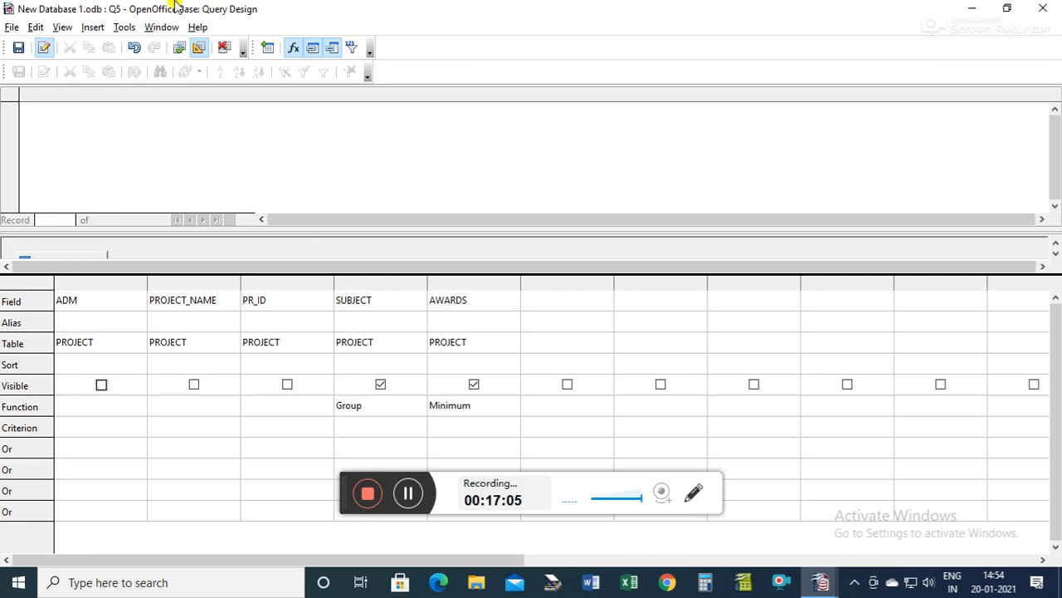
{"action": "left_click", "coordinate": [186, 50]}
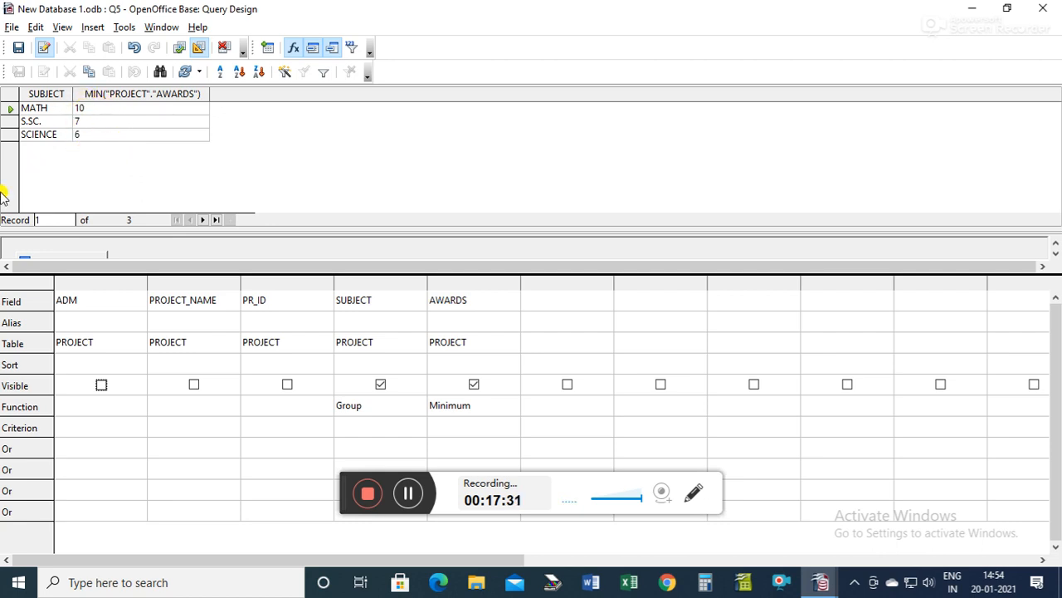
Step: Change the function of the AWARDS field to Count and run the query
{"action": "left_click", "coordinate": [452, 407]}
{"action": "left_click", "coordinate": [508, 406]}
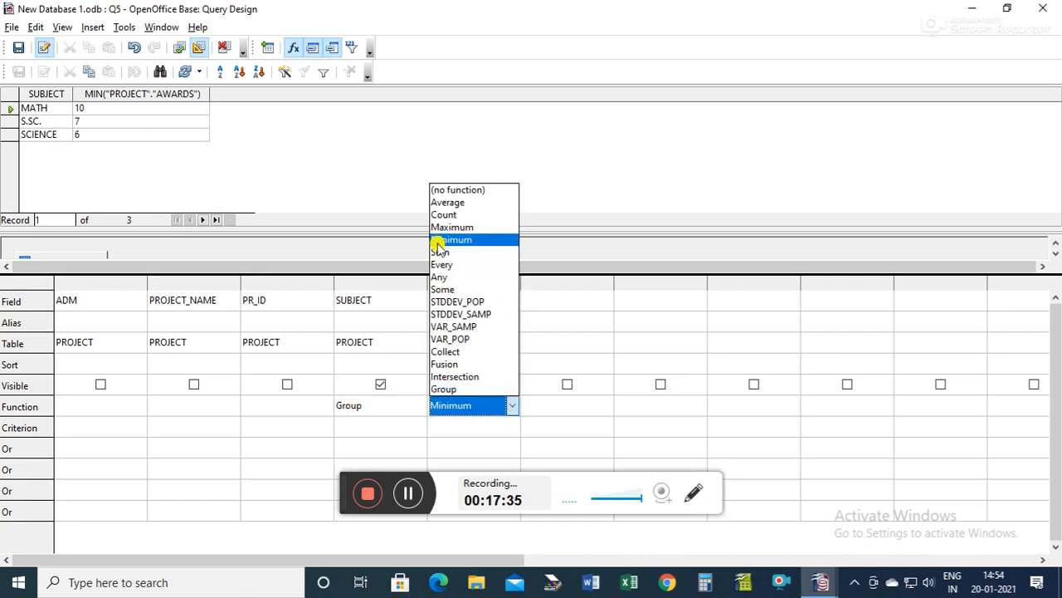
{"action": "left_click", "coordinate": [440, 214]}
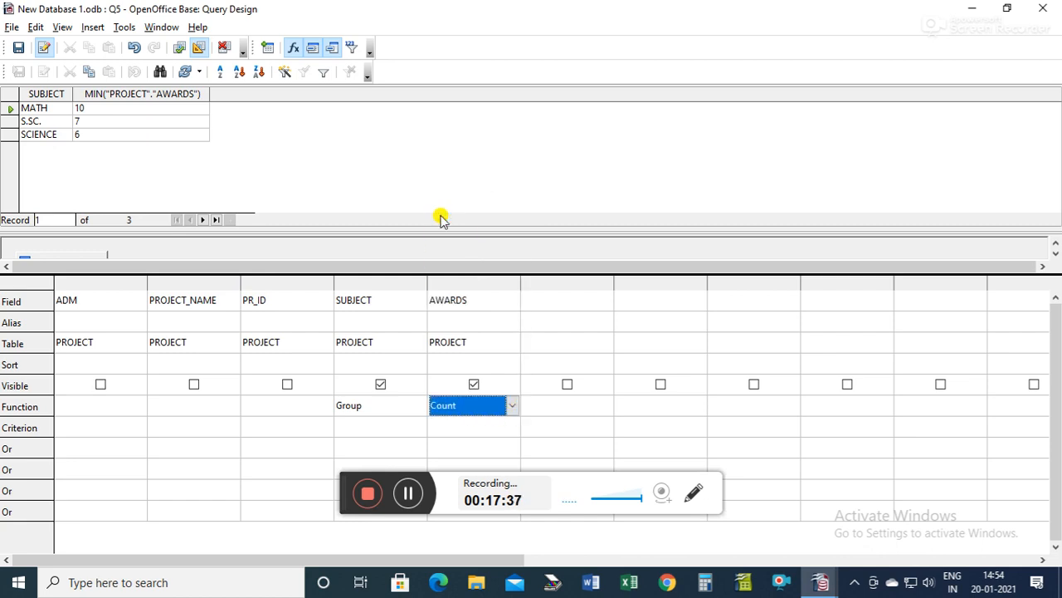
{"action": "left_click", "coordinate": [181, 47]}
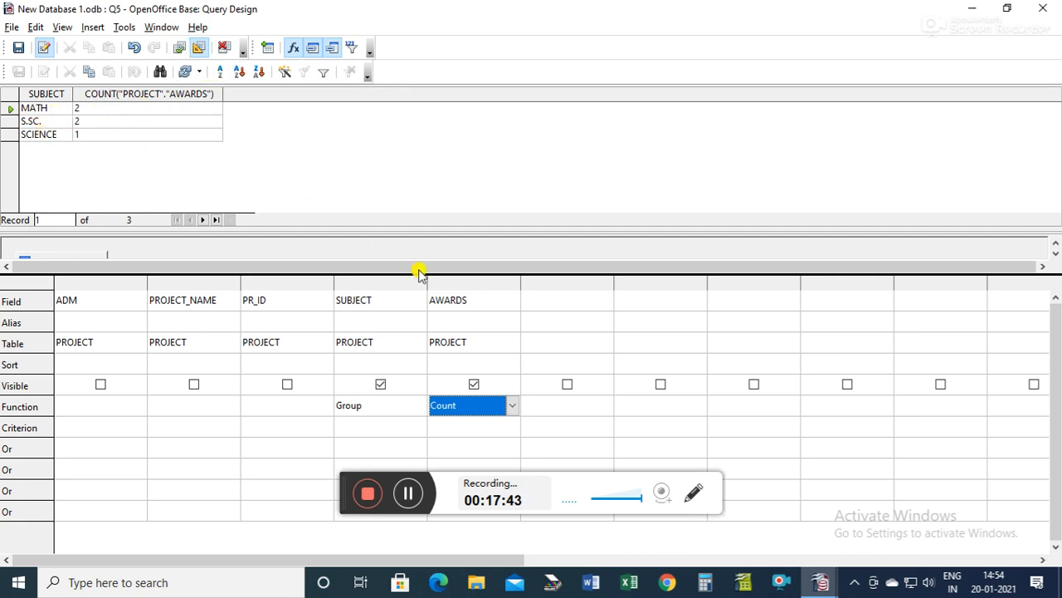
Step: Run the query with the function of the AWARDS field set to Sum, and close the query design
{"action": "left_click", "coordinate": [511, 405]}
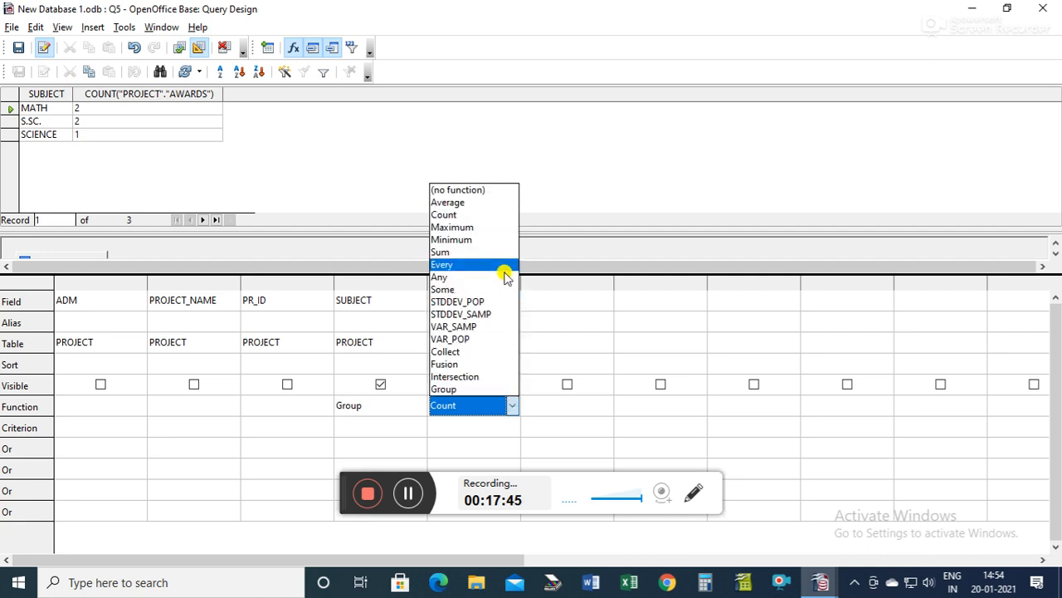
{"action": "left_click", "coordinate": [449, 252]}
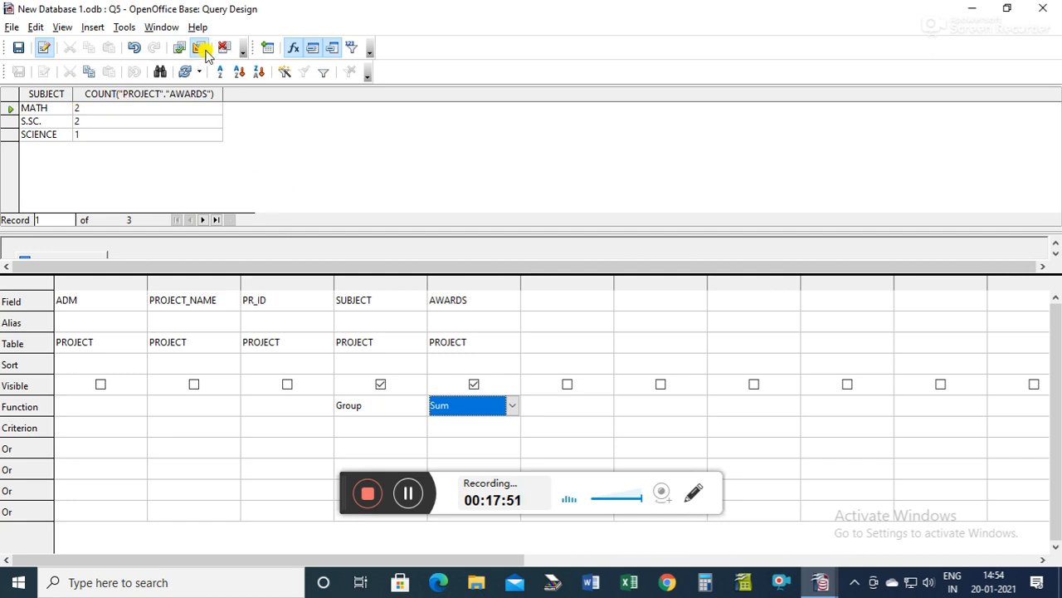
{"action": "left_click", "coordinate": [181, 48]}
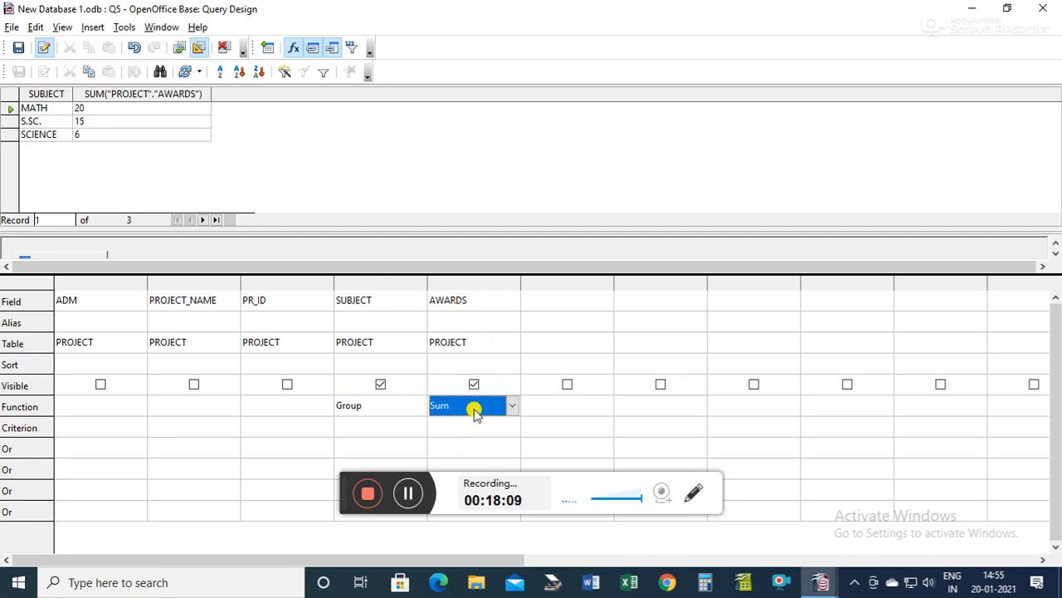
{"action": "left_click", "coordinate": [380, 383]}
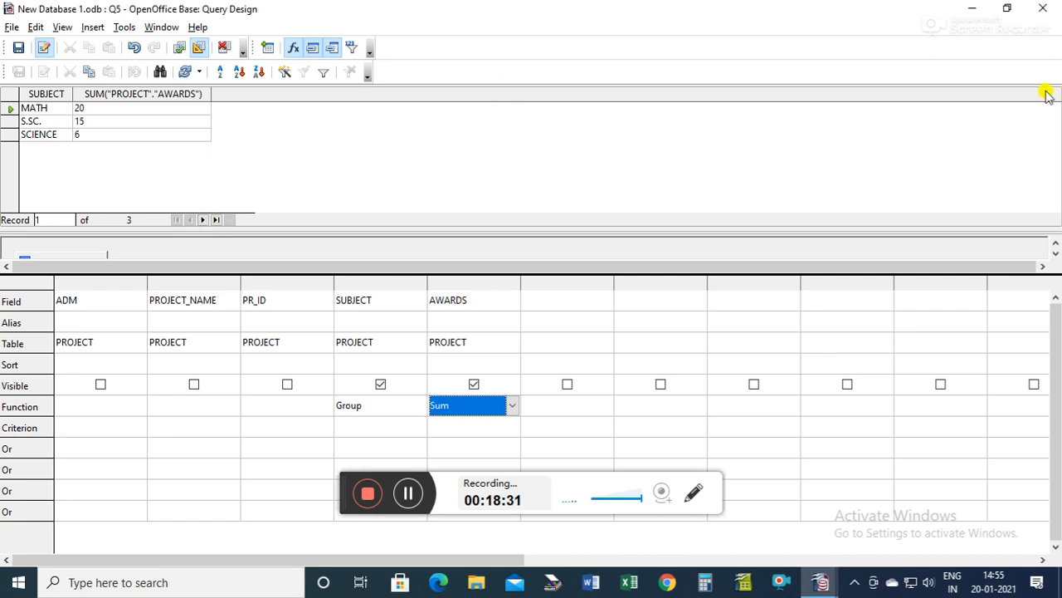
{"action": "left_click", "coordinate": [1042, 8]}
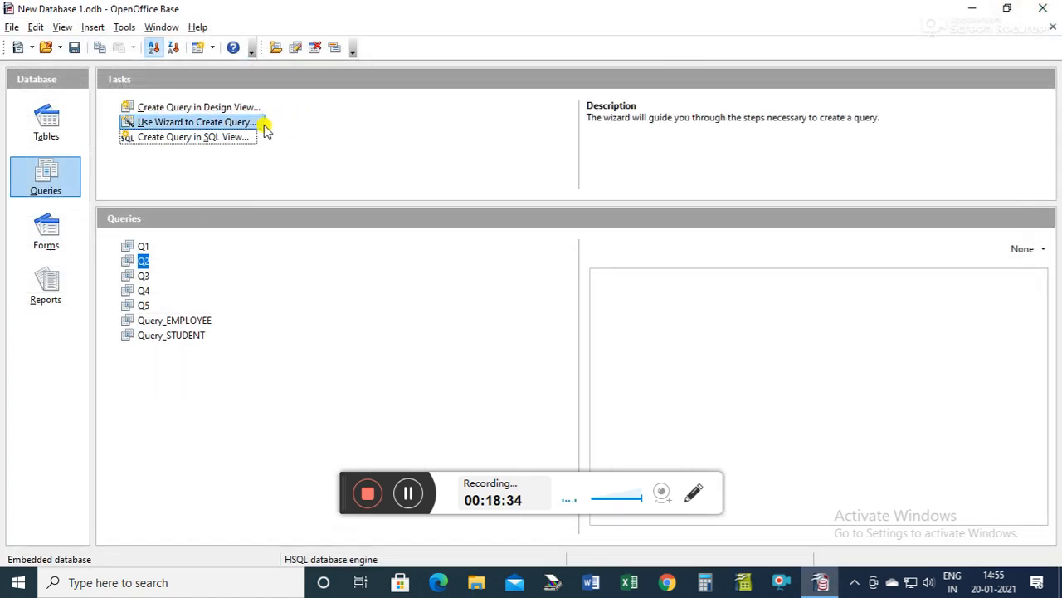
Step: Look through the database's object categories and open the saved query Q3 to view its records, closing it again
{"action": "left_click", "coordinate": [58, 130]}
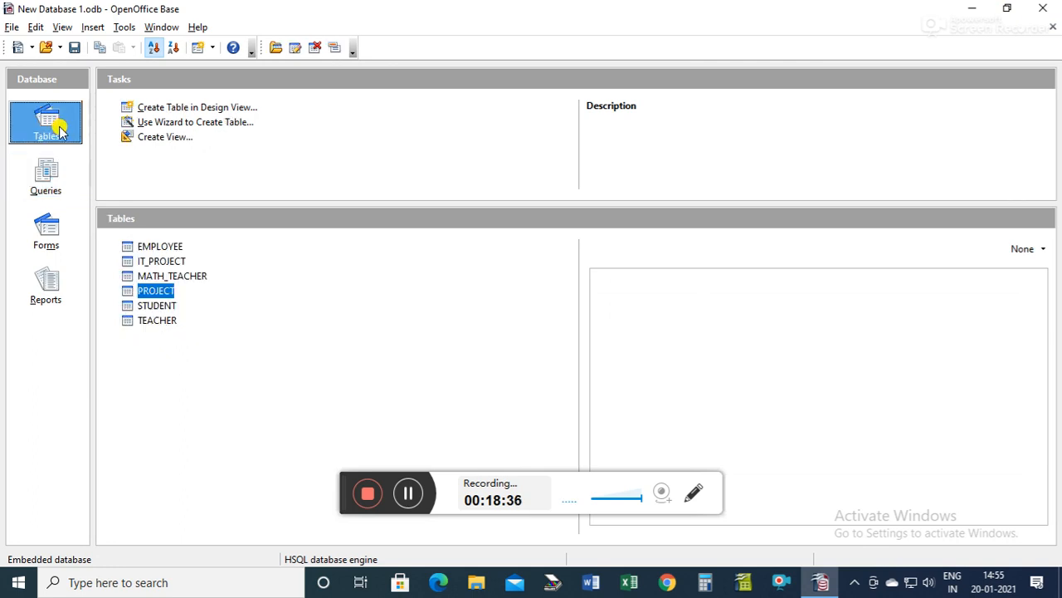
{"action": "left_click", "coordinate": [50, 244]}
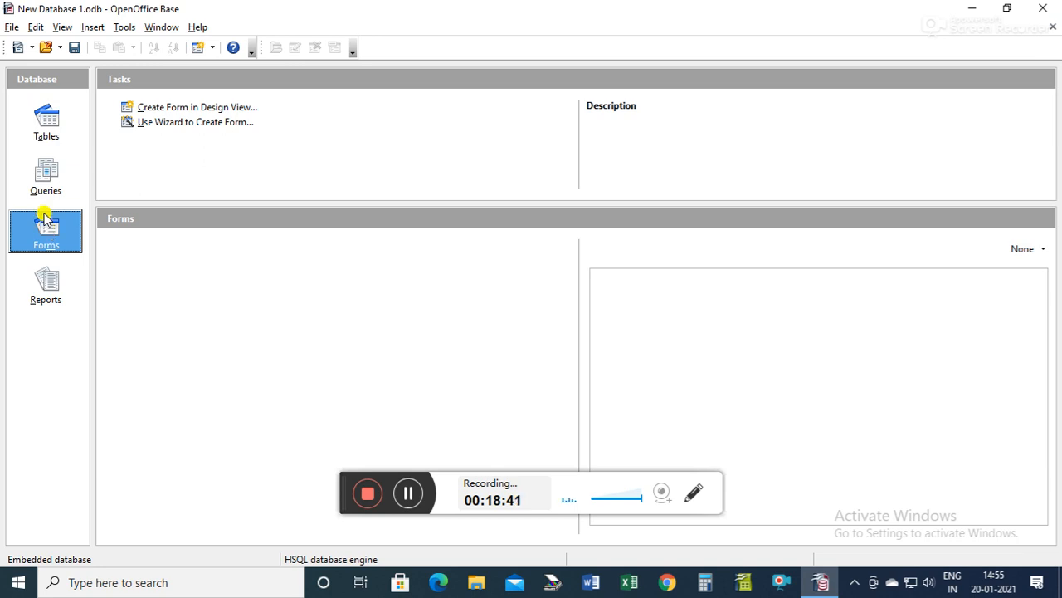
{"action": "left_click", "coordinate": [47, 170]}
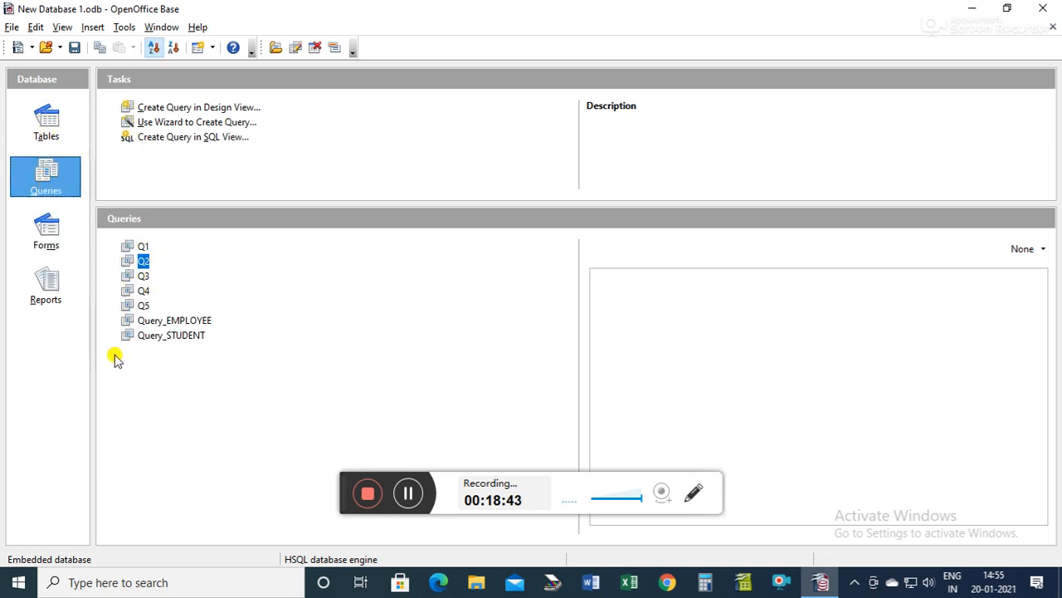
{"action": "double_click", "coordinate": [143, 277]}
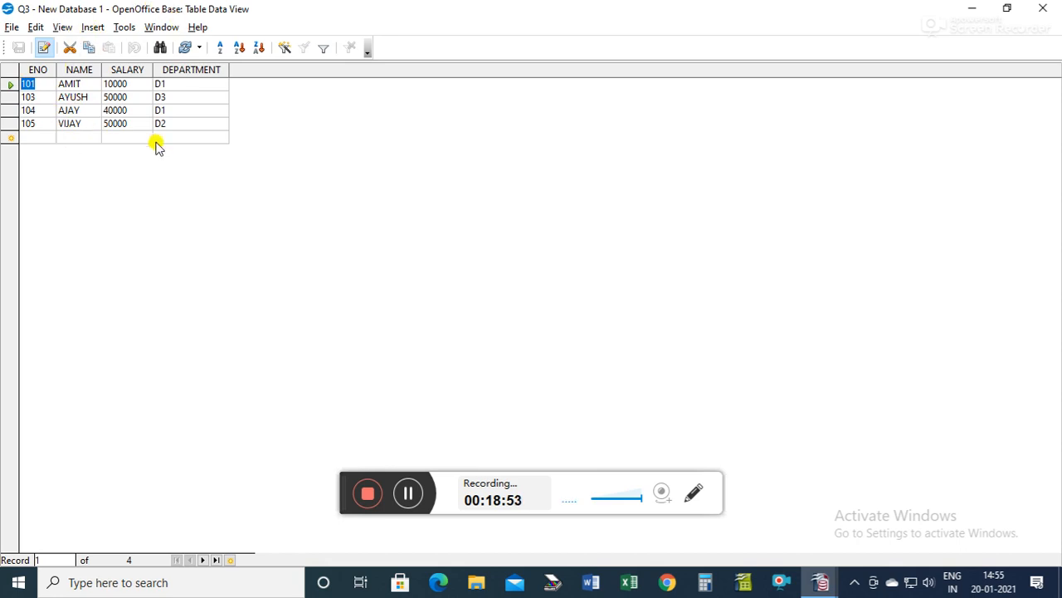
{"action": "left_click", "coordinate": [1044, 8]}
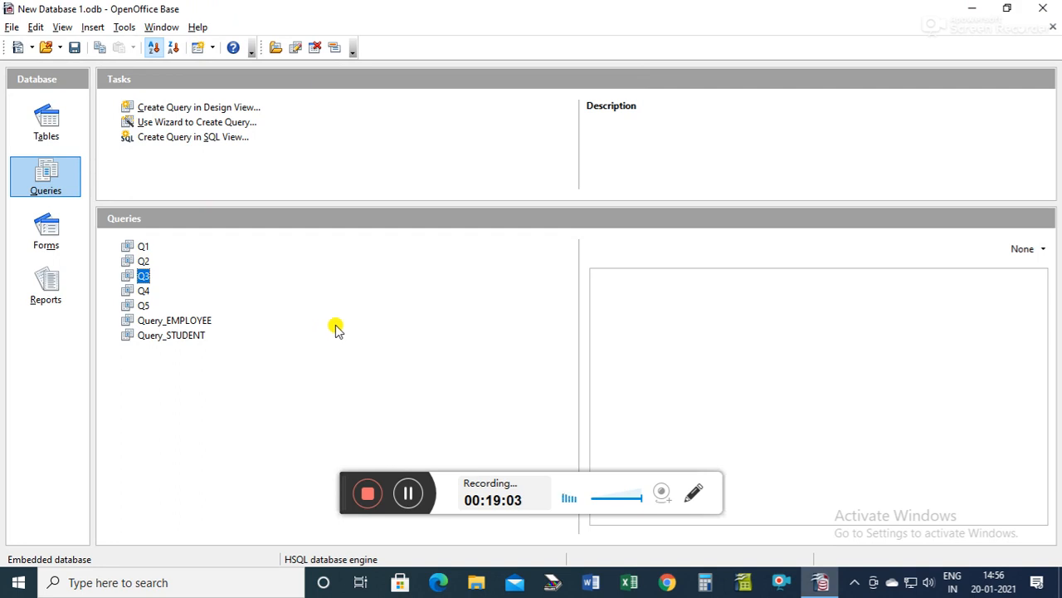
{"action": "left_click", "coordinate": [58, 137]}
{"action": "left_click", "coordinate": [32, 186]}
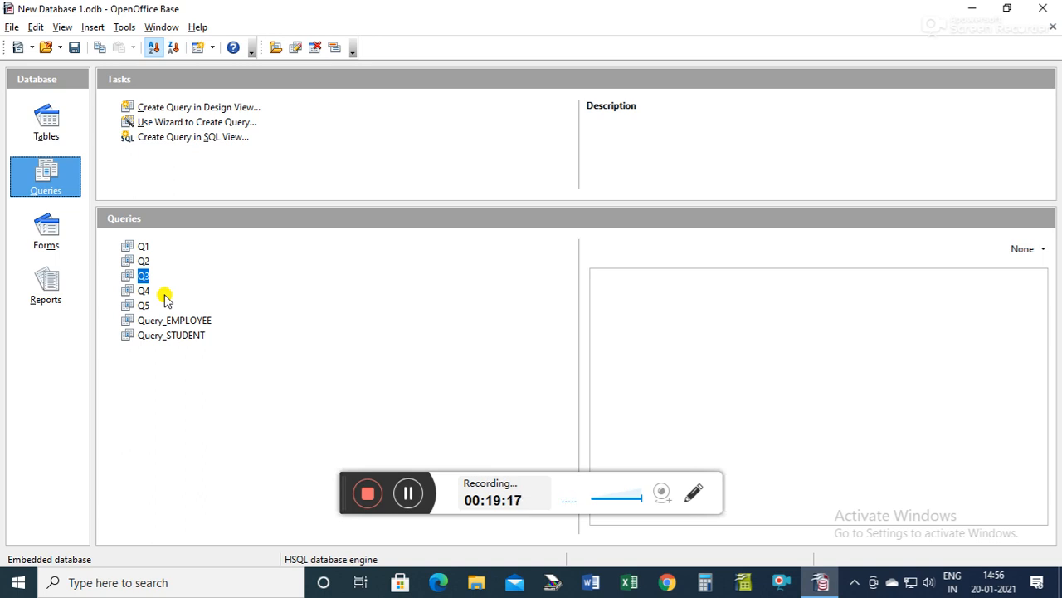
Step: Start a new form with the Form Wizard and add all fields of the PROJECT table to it
{"action": "left_click", "coordinate": [47, 238]}
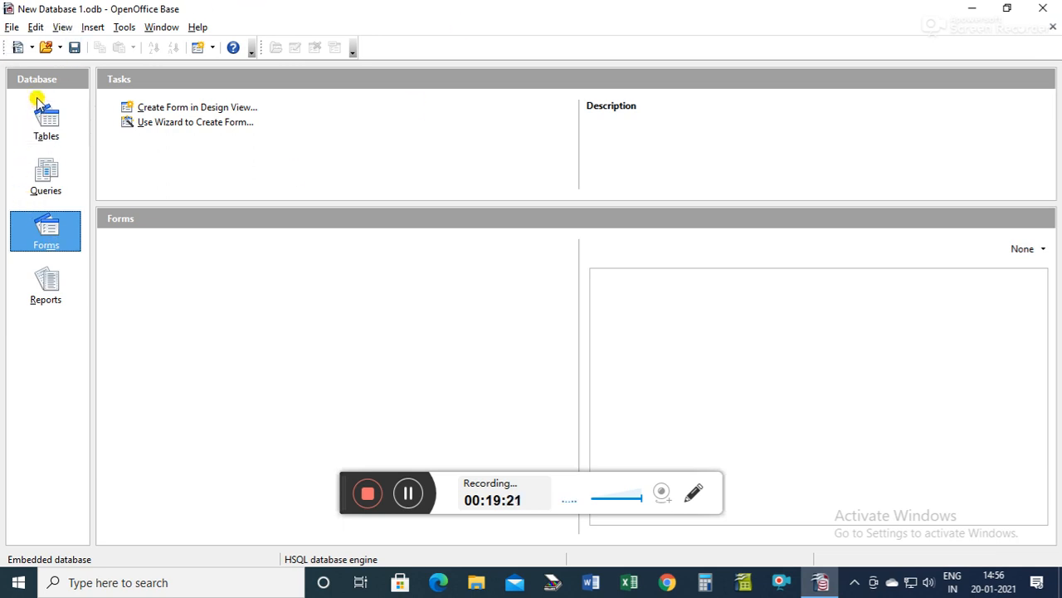
{"action": "left_click", "coordinate": [199, 122]}
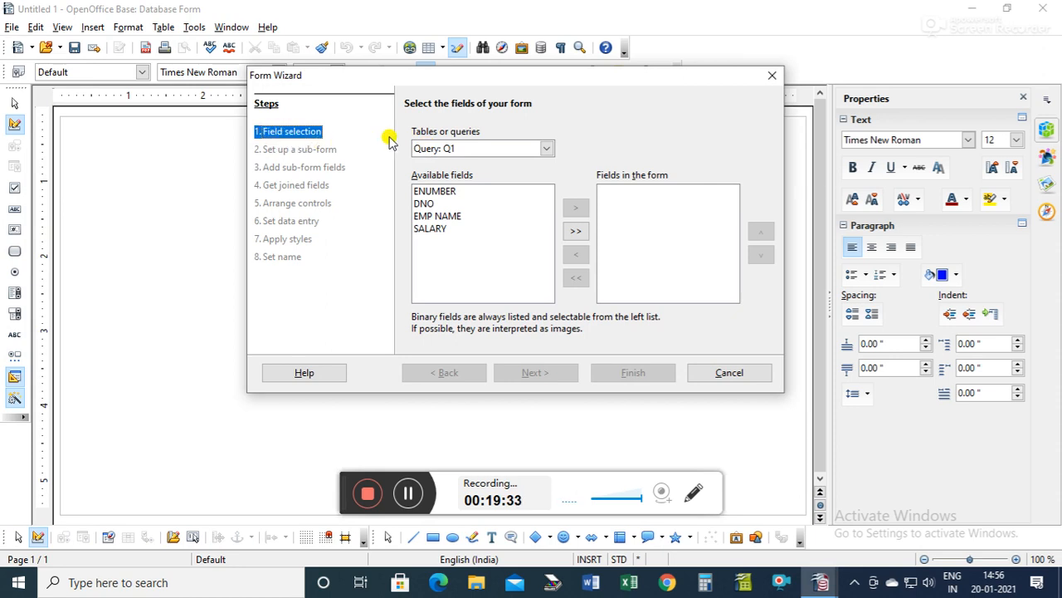
{"action": "left_click", "coordinate": [548, 148]}
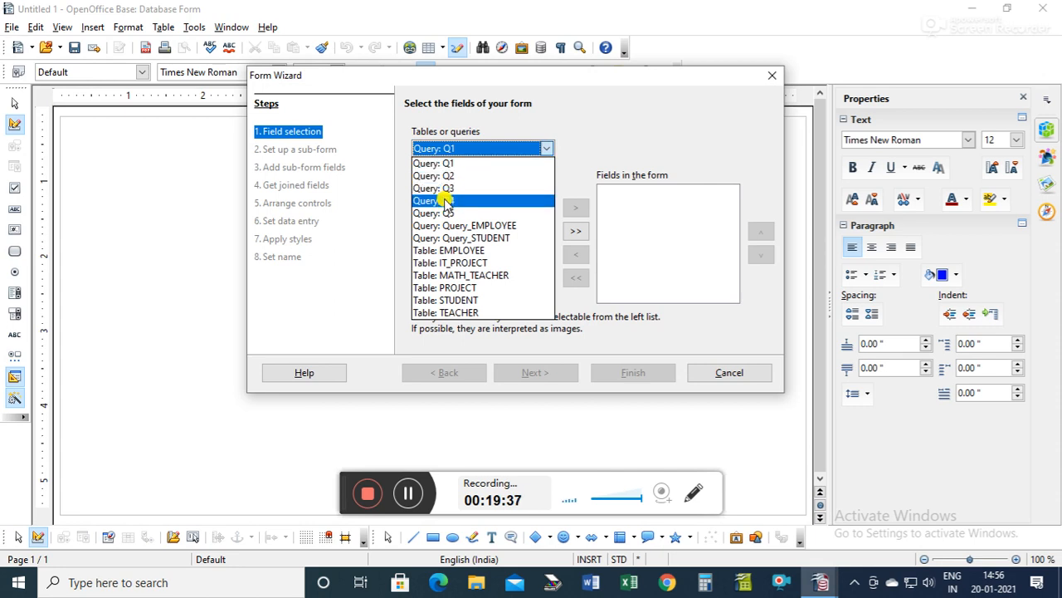
{"action": "left_click", "coordinate": [490, 288]}
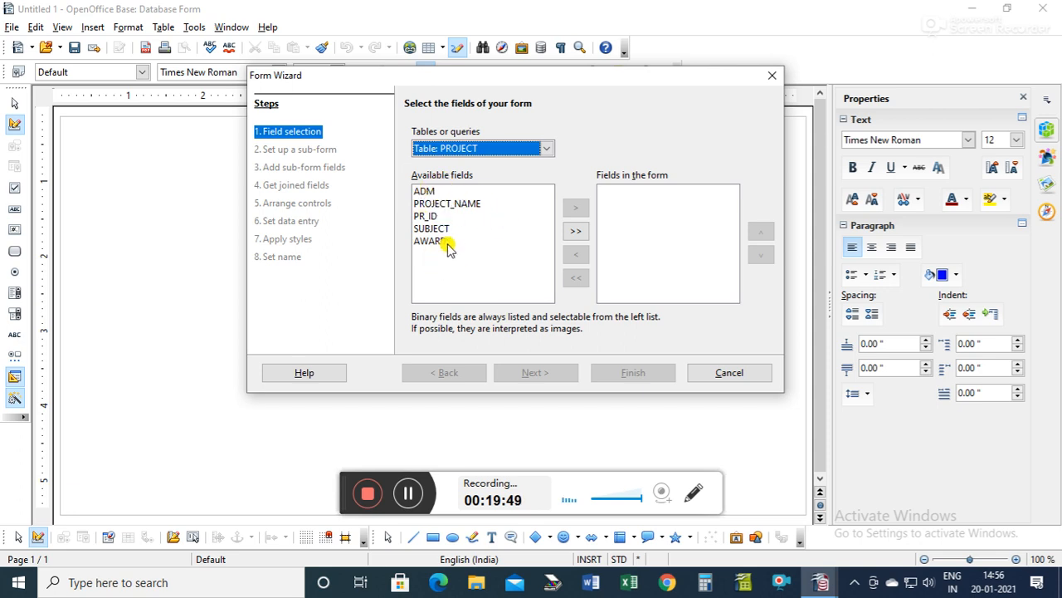
{"action": "left_click", "coordinate": [575, 232]}
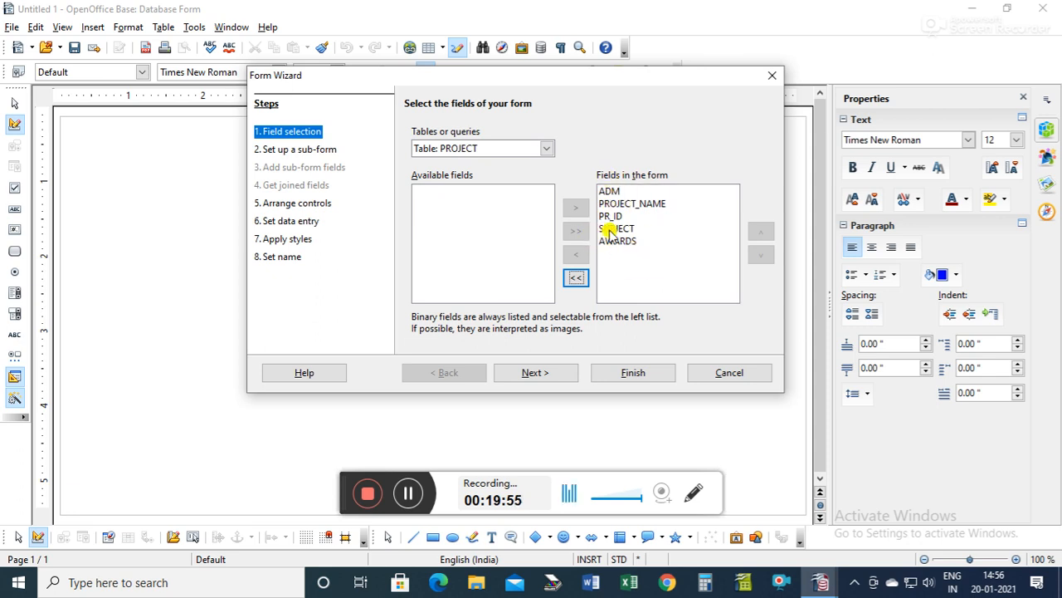
Step: Skip the sub-form, compare the main form arrangements and settle on Columnar - Labels Left
{"action": "left_click", "coordinate": [536, 373]}
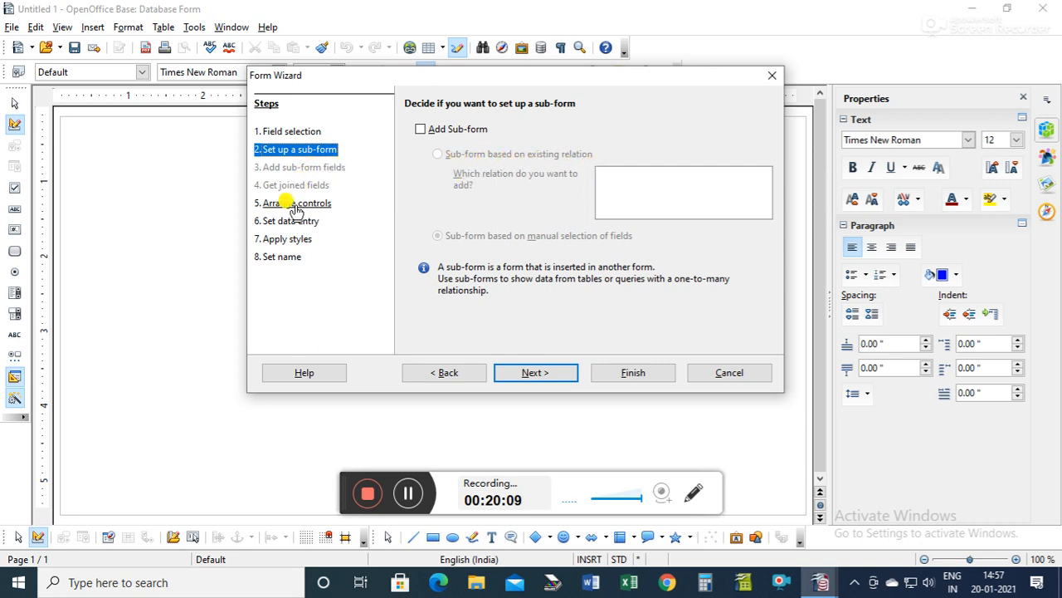
{"action": "left_click", "coordinate": [535, 372]}
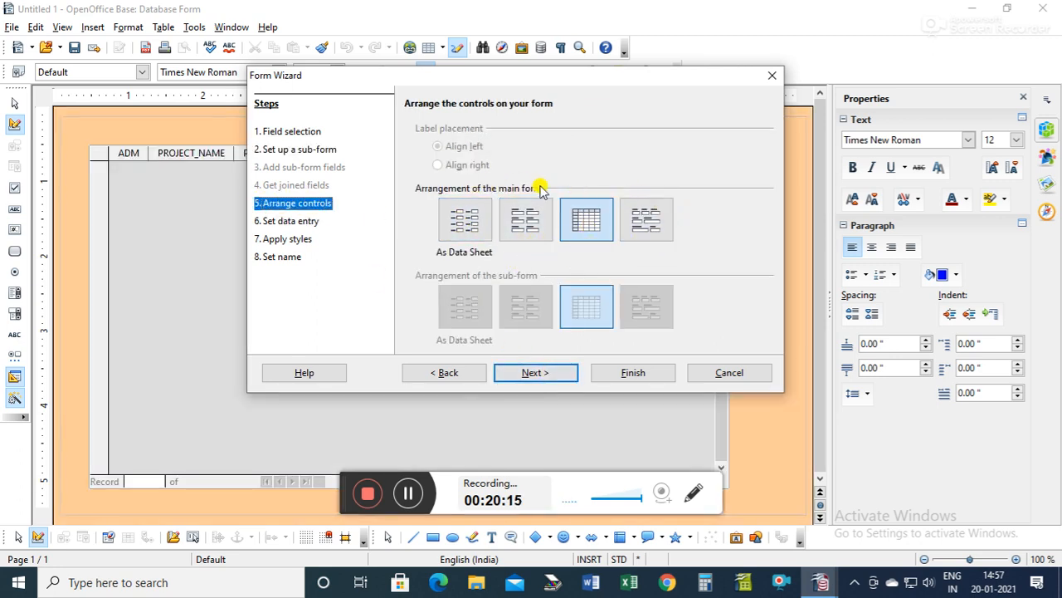
{"action": "left_click", "coordinate": [453, 218]}
{"action": "left_click", "coordinate": [525, 225]}
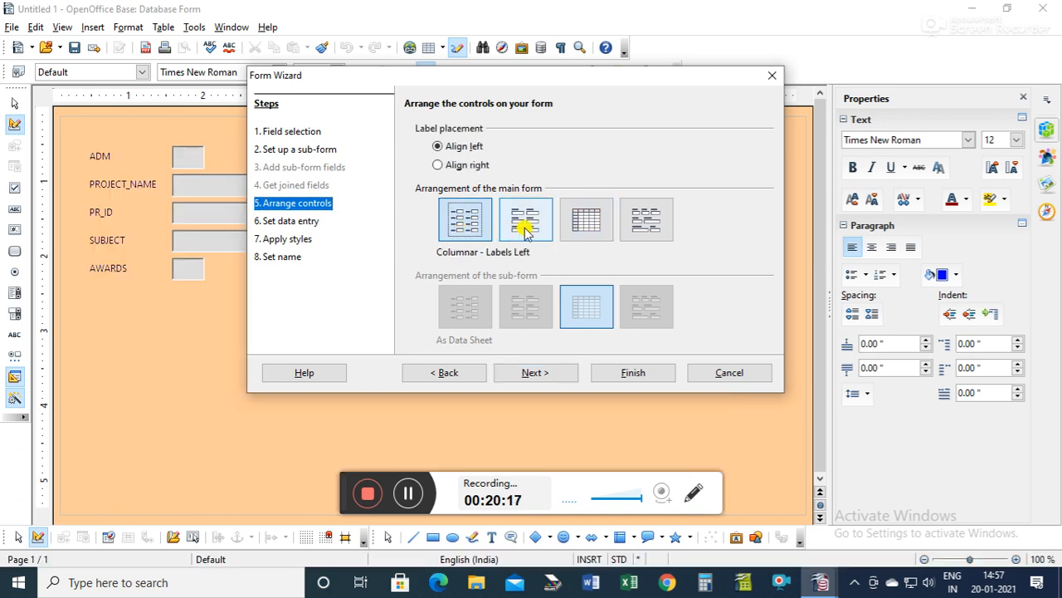
{"action": "left_click", "coordinate": [585, 223]}
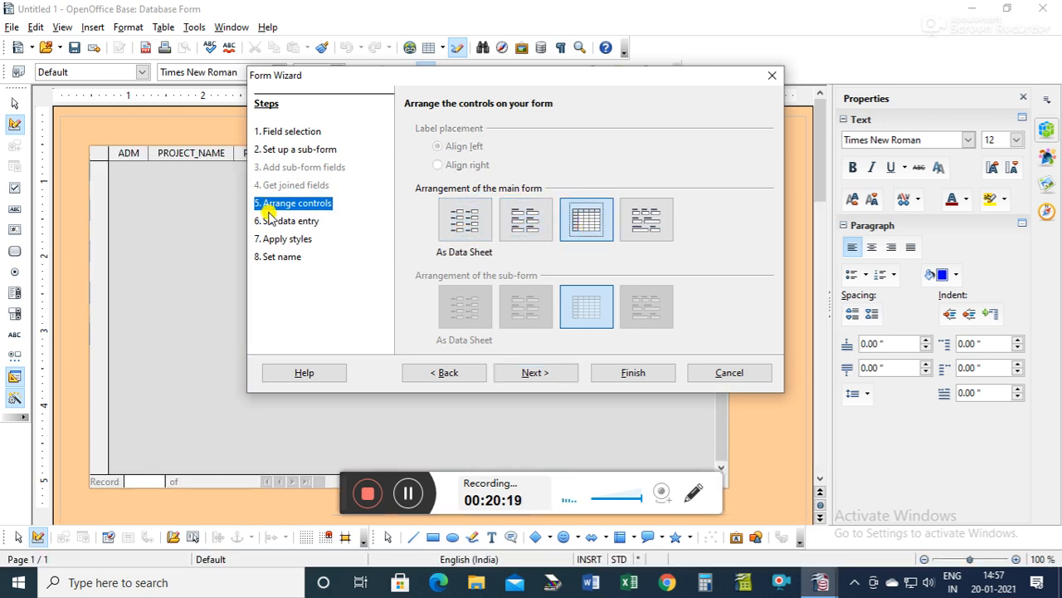
{"action": "left_click", "coordinate": [645, 218]}
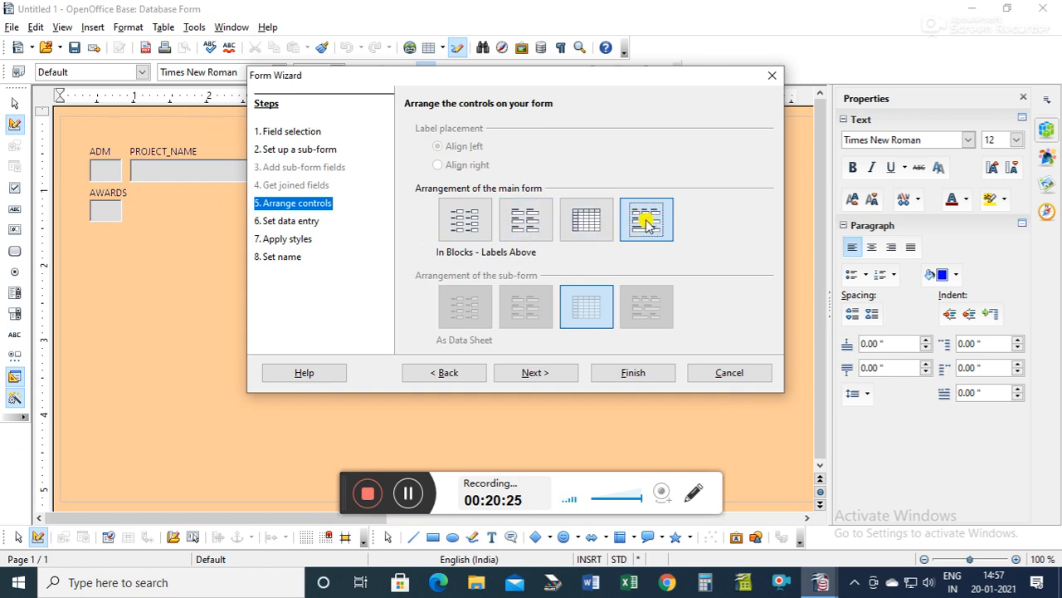
{"action": "left_click", "coordinate": [481, 226]}
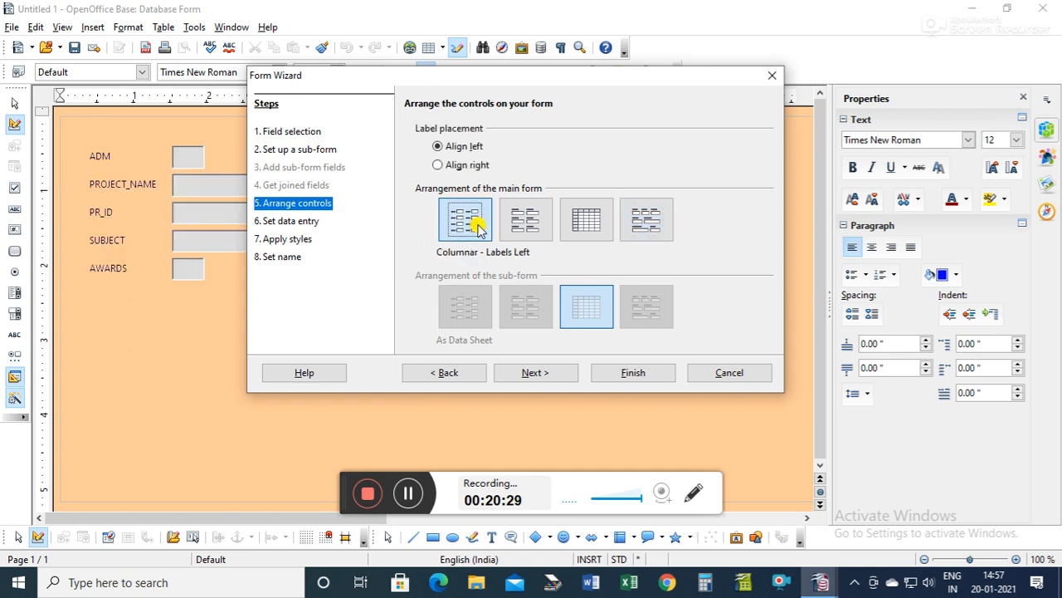
{"action": "left_click", "coordinate": [556, 377]}
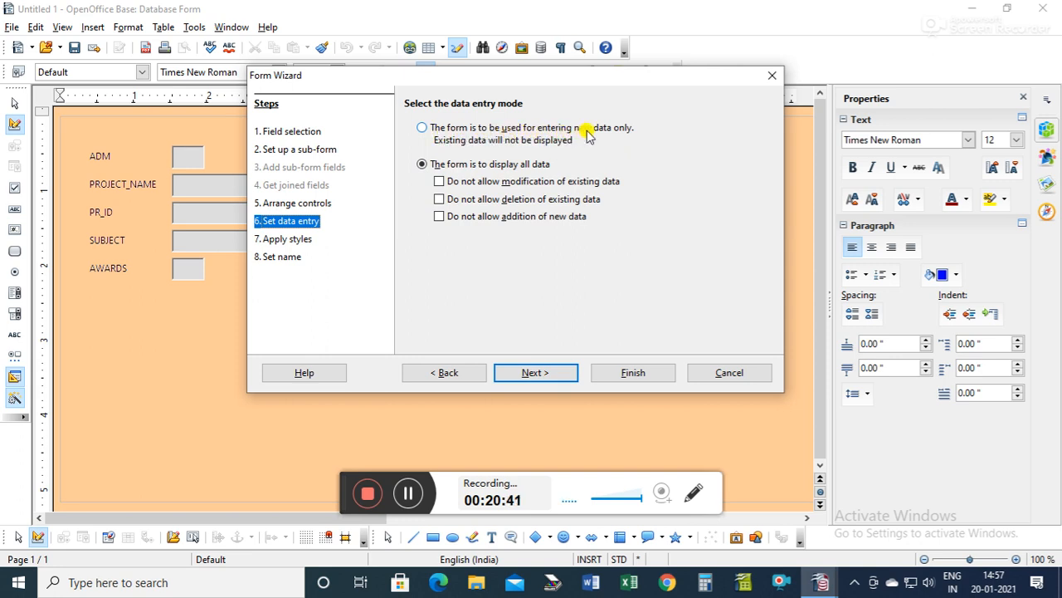
Step: Try the new-data-only entry mode and the modification, deletion and addition restrictions, returning to displaying all data without restrictions
{"action": "left_click", "coordinate": [423, 129]}
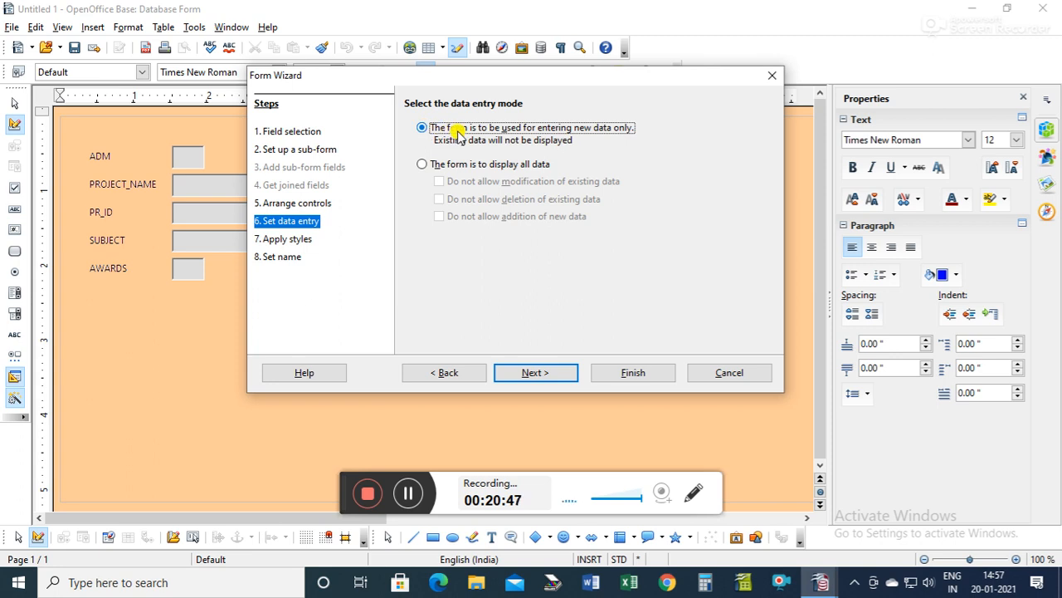
{"action": "left_click", "coordinate": [424, 164]}
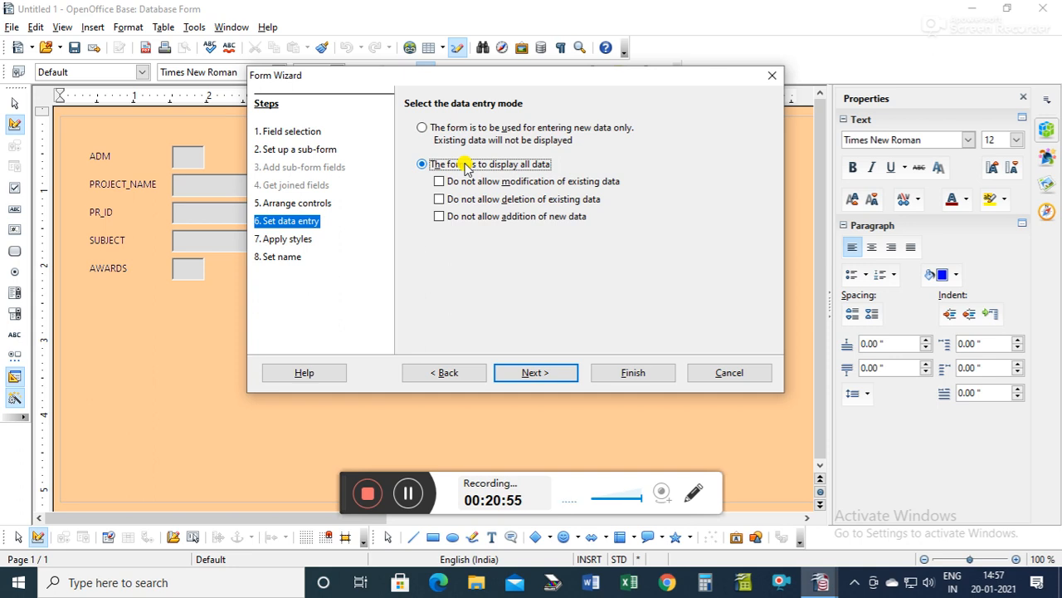
{"action": "left_click", "coordinate": [439, 182]}
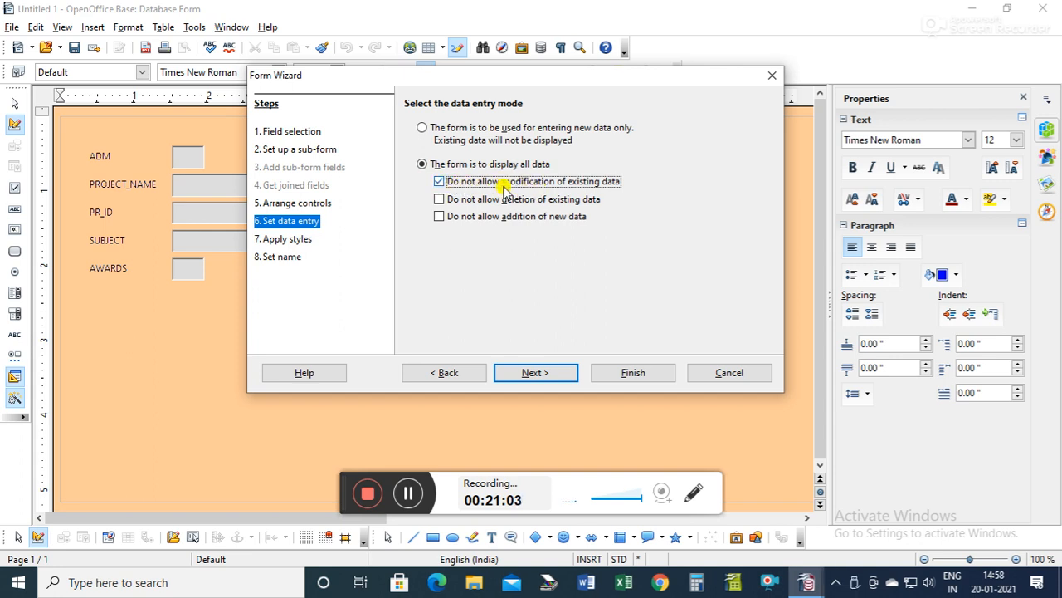
{"action": "left_click", "coordinate": [439, 199]}
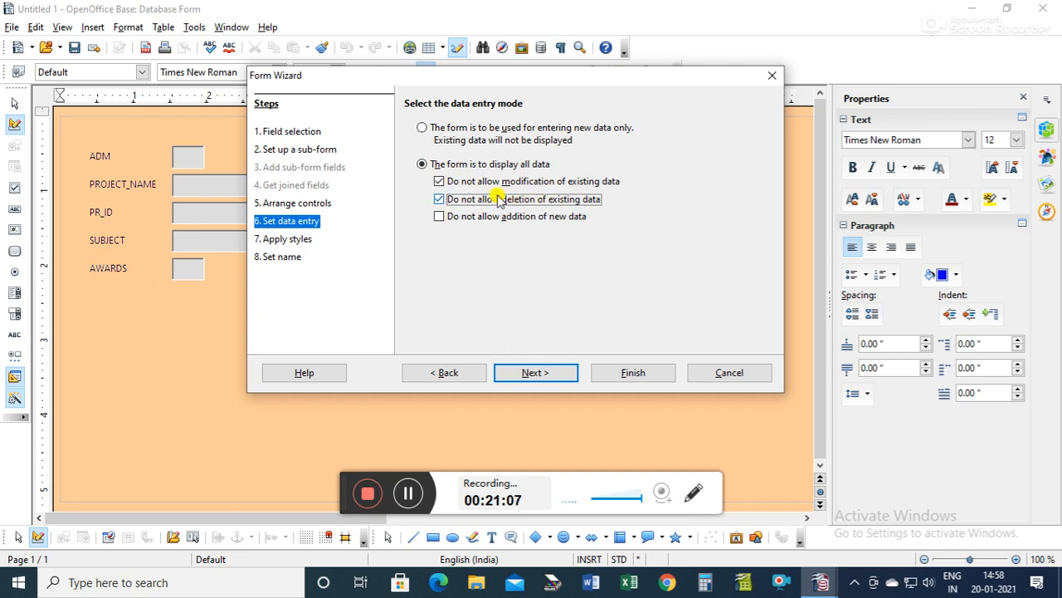
{"action": "left_click", "coordinate": [440, 217]}
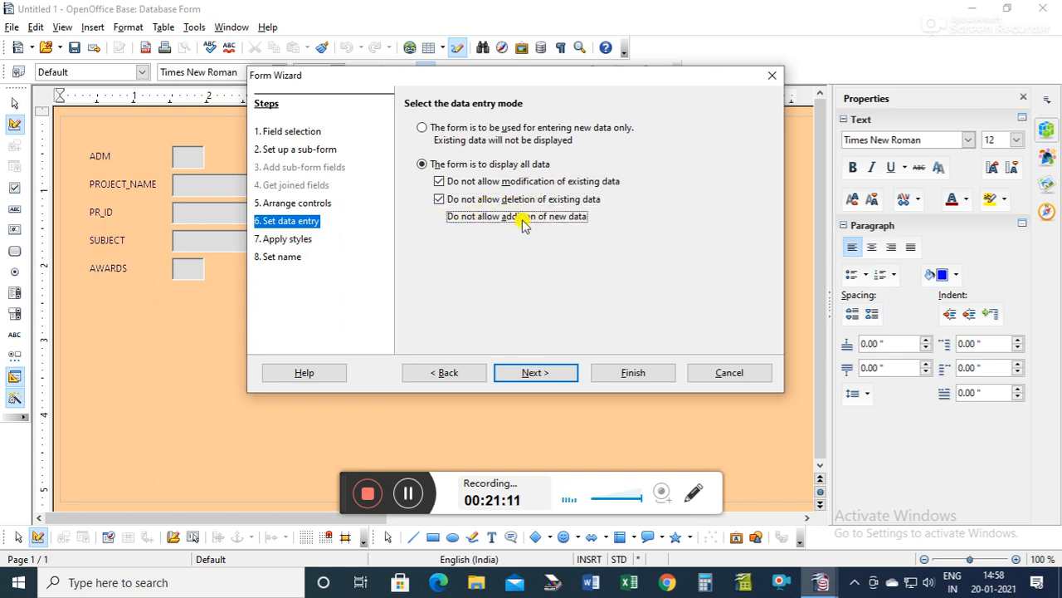
{"action": "left_click", "coordinate": [441, 182]}
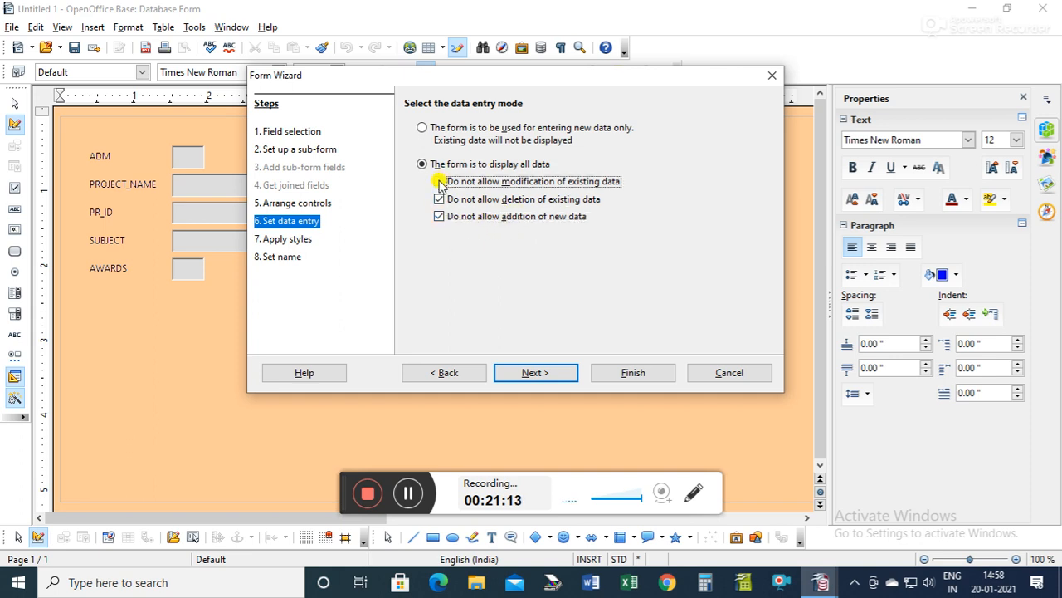
{"action": "left_click", "coordinate": [439, 217]}
{"action": "left_click", "coordinate": [439, 199]}
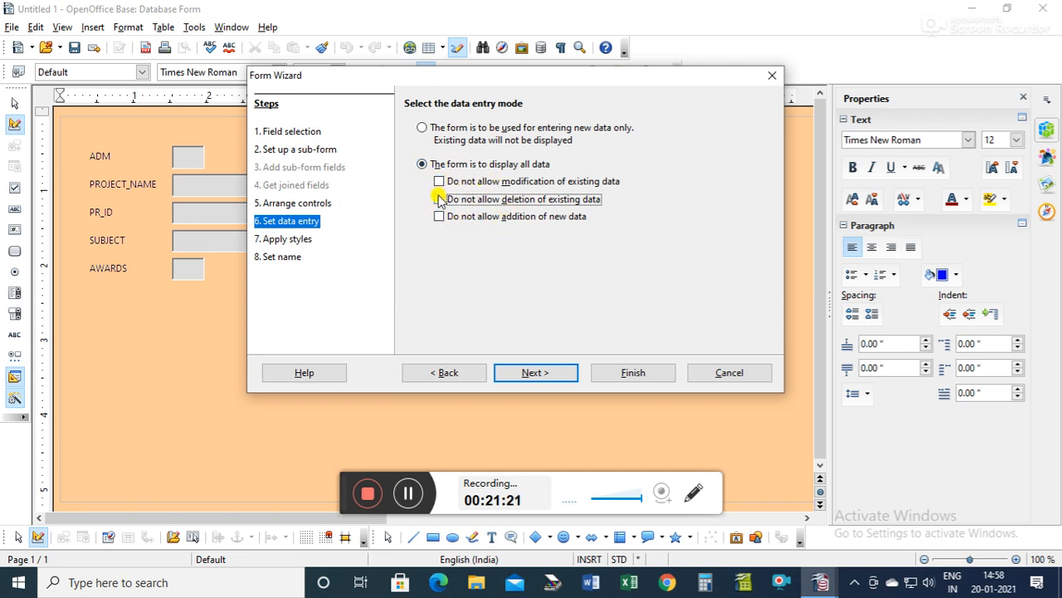
Step: Keep the data entry settings, compare the form styles from Bright Blue through Red, and settle on Beige
{"action": "left_click", "coordinate": [535, 373]}
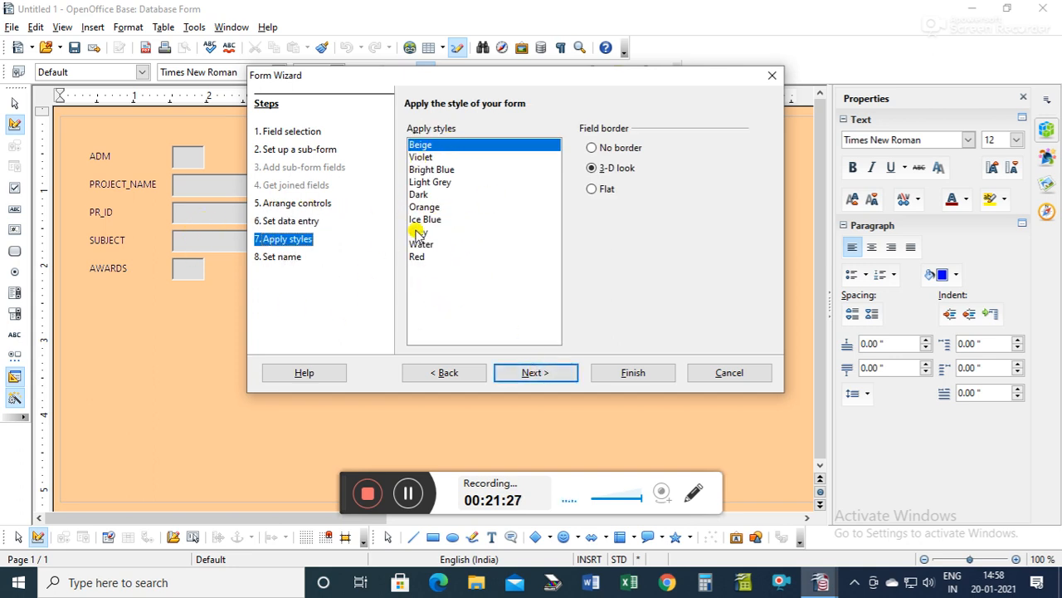
{"action": "left_click", "coordinate": [420, 169]}
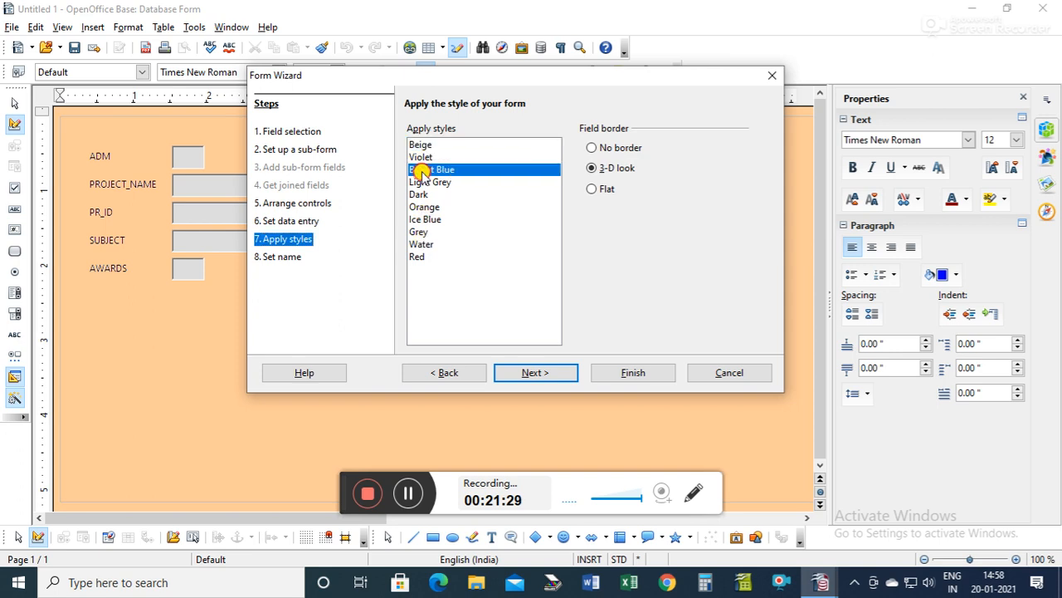
{"action": "left_click", "coordinate": [420, 181]}
{"action": "left_click", "coordinate": [422, 194]}
{"action": "left_click", "coordinate": [422, 206]}
{"action": "left_click", "coordinate": [421, 219]}
{"action": "left_click", "coordinate": [419, 232]}
{"action": "left_click", "coordinate": [416, 244]}
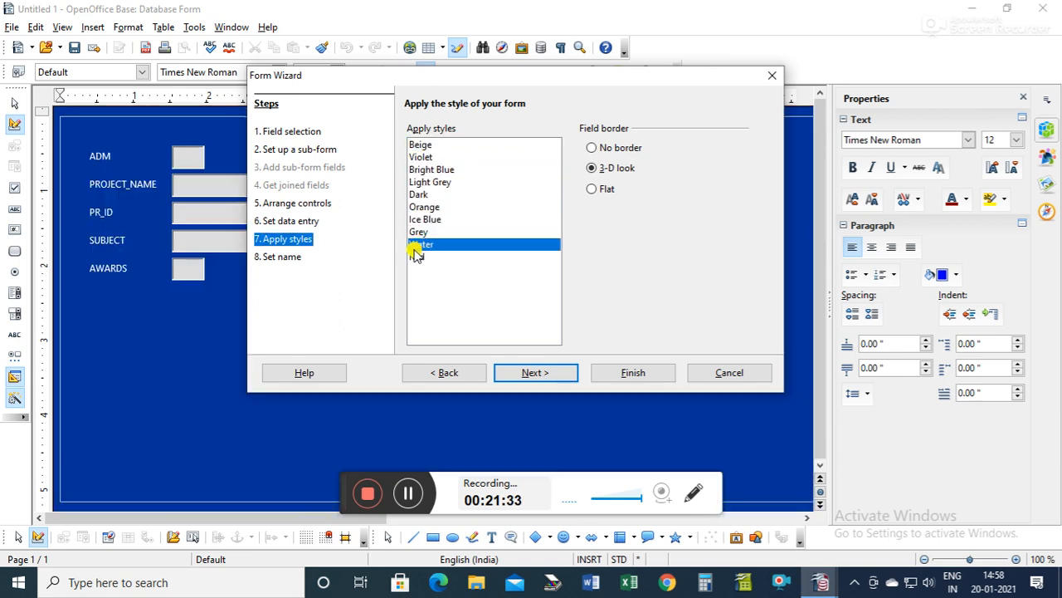
{"action": "left_click", "coordinate": [416, 257]}
{"action": "left_click", "coordinate": [421, 145]}
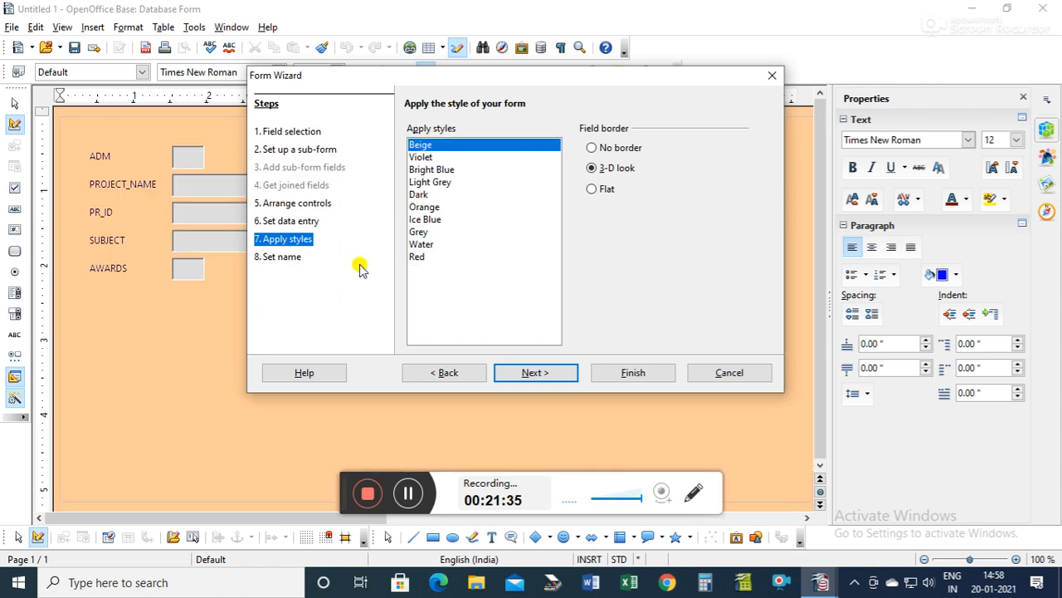
Step: Try the No border and Flat field borders and return to 3-D look
{"action": "left_click", "coordinate": [609, 149]}
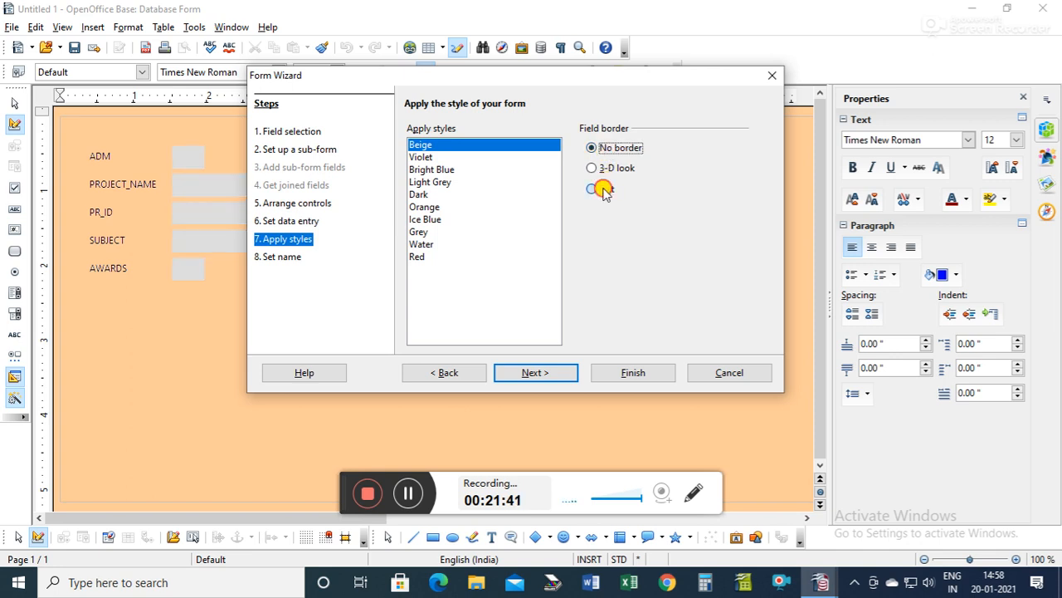
{"action": "left_click", "coordinate": [593, 188]}
{"action": "left_click", "coordinate": [608, 170]}
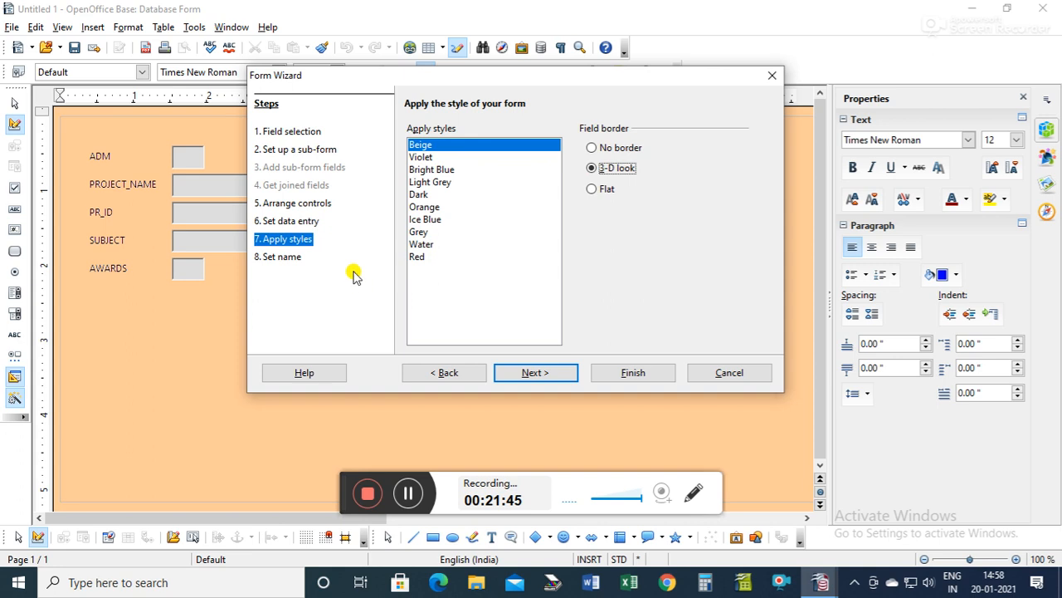
Step: Name the form PROJECT_FORM, create it with the option to work with the form, and close its window
{"action": "left_click", "coordinate": [535, 372]}
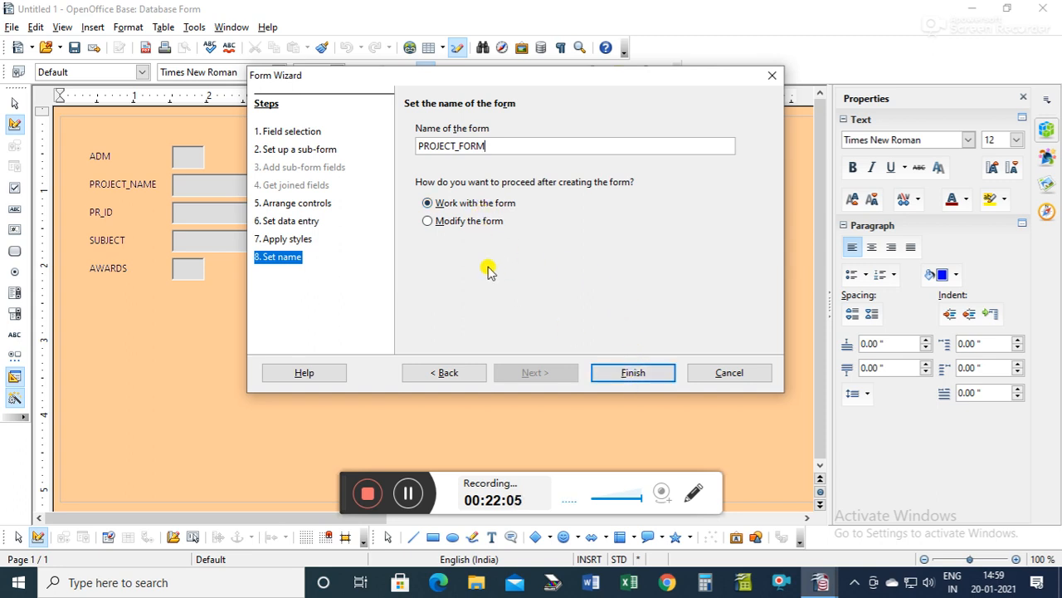
{"action": "left_click", "coordinate": [623, 372]}
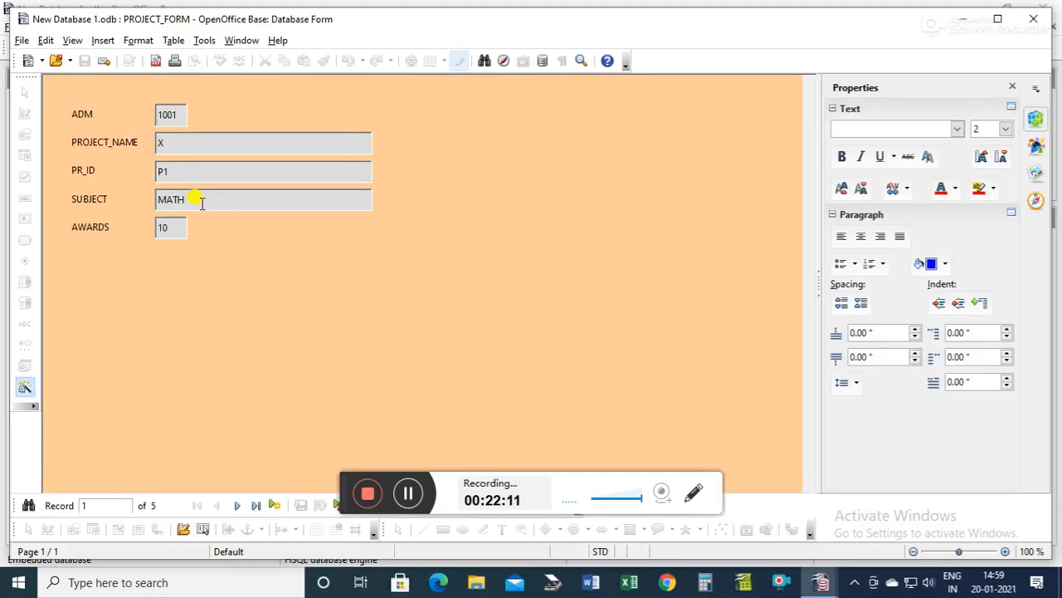
{"action": "left_click", "coordinate": [1033, 18]}
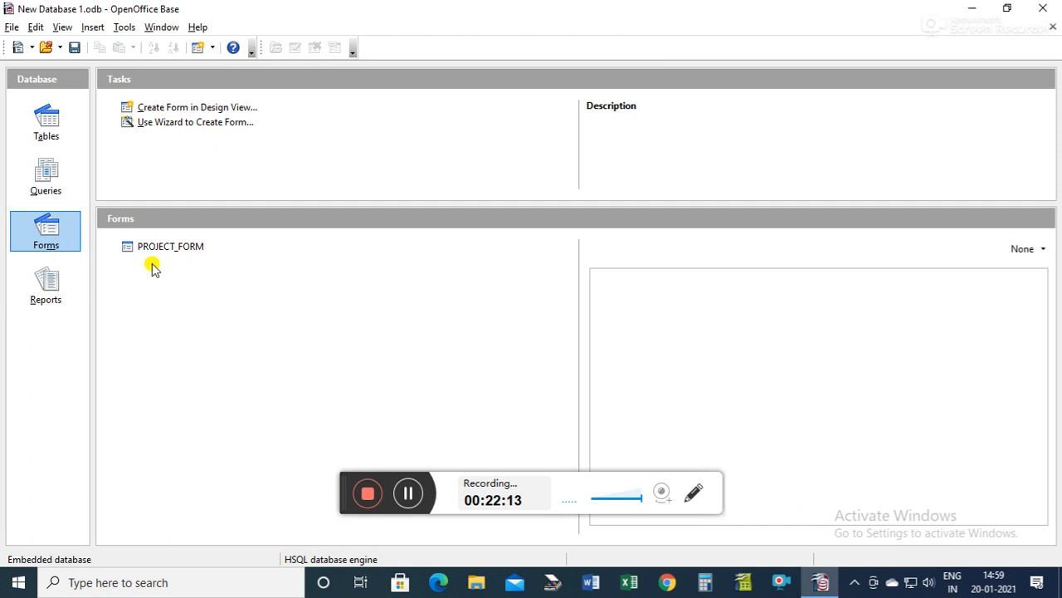
Step: Look through the database's tables and queries, reopen PROJECT_FORM and step forward through its records to the blank new one
{"action": "left_click", "coordinate": [46, 120]}
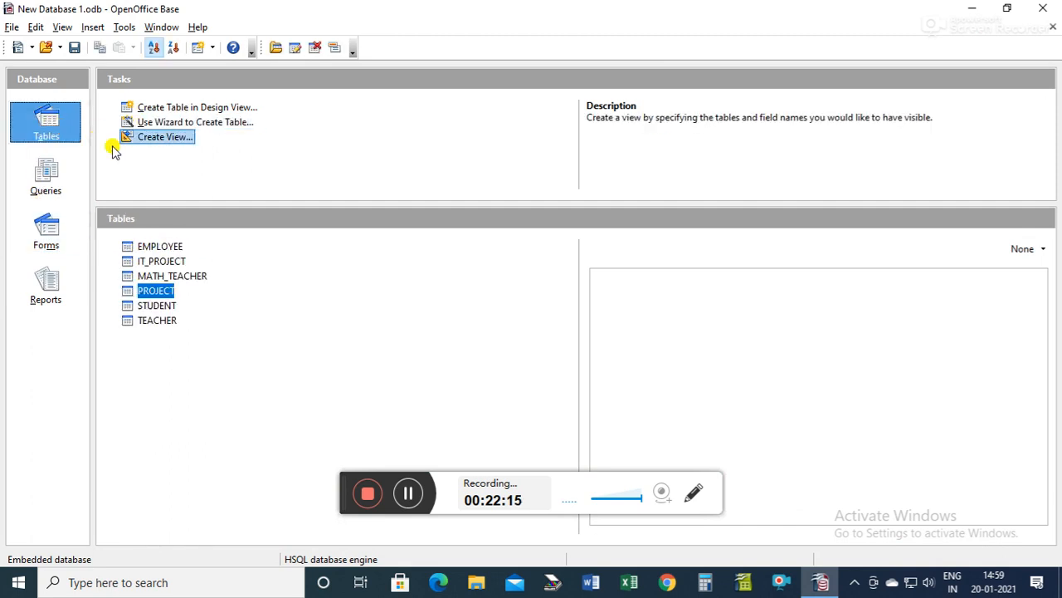
{"action": "left_click", "coordinate": [46, 179]}
{"action": "left_click", "coordinate": [50, 239]}
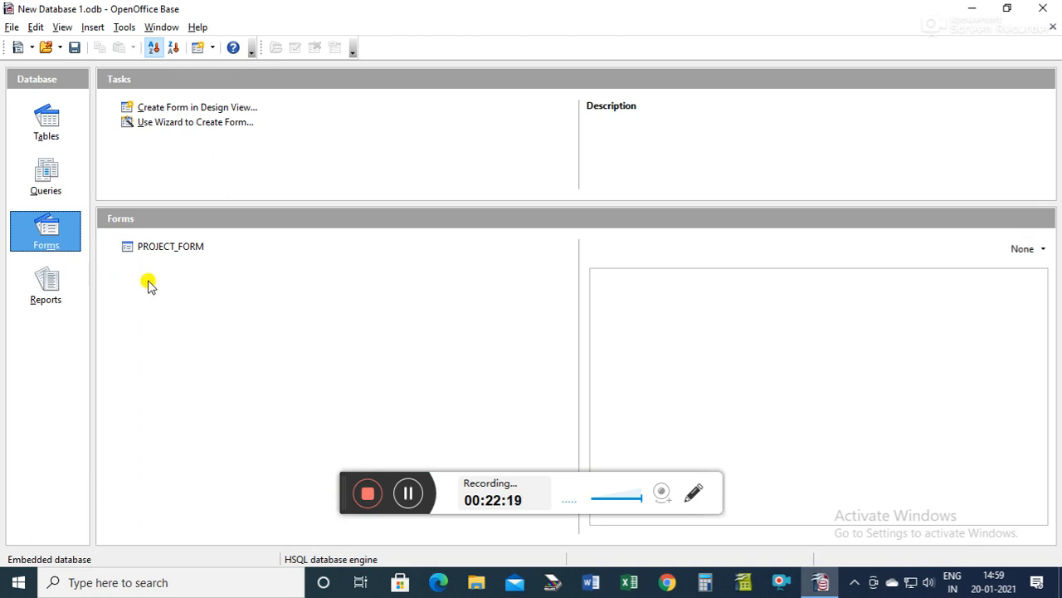
{"action": "double_click", "coordinate": [164, 249]}
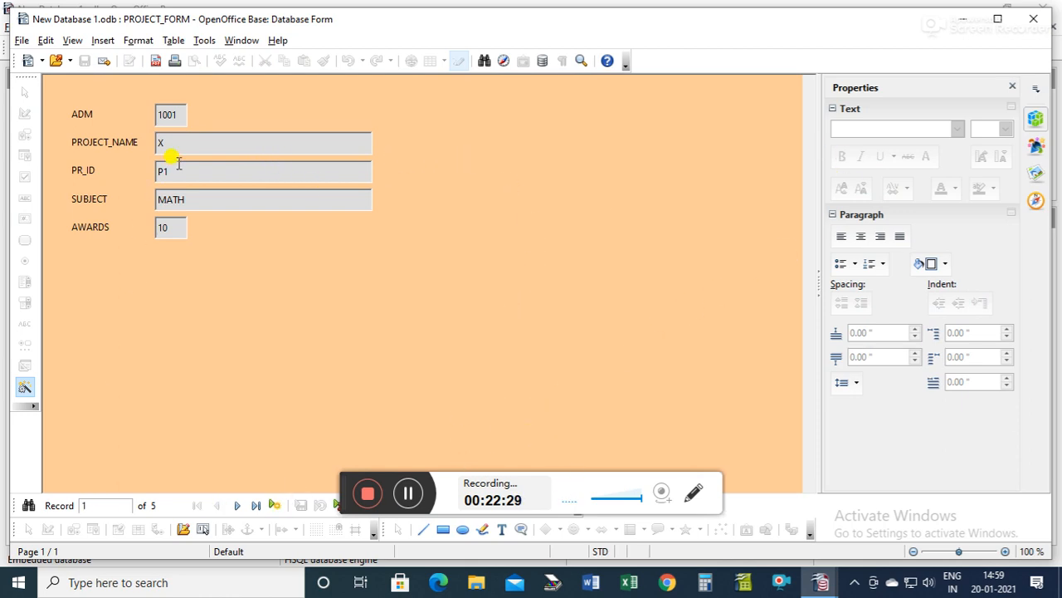
{"action": "left_click", "coordinate": [237, 506]}
{"action": "left_click", "coordinate": [237, 506]}
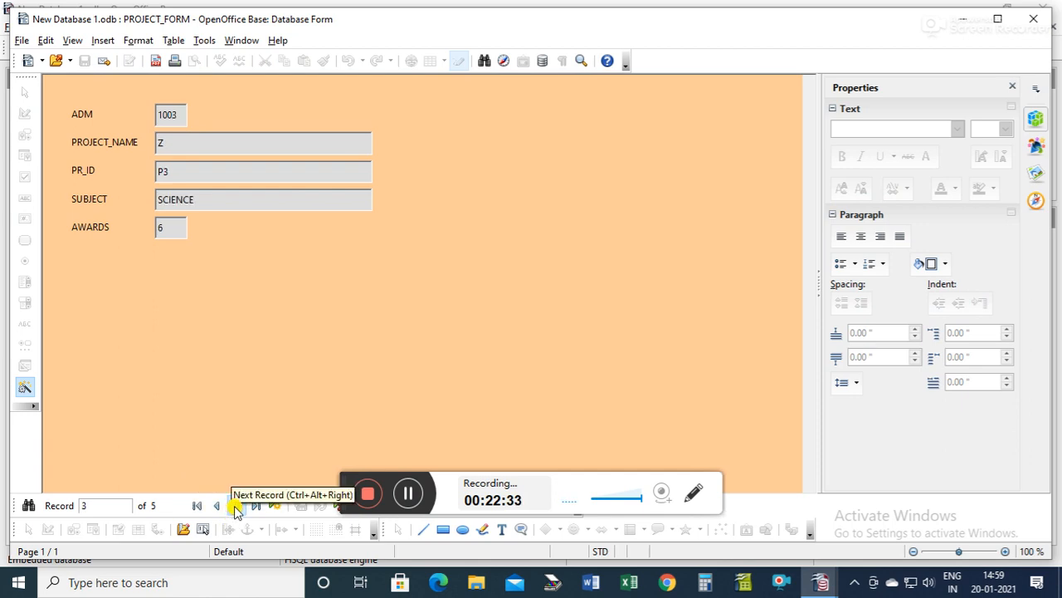
{"action": "left_click", "coordinate": [236, 506]}
{"action": "left_click", "coordinate": [235, 505]}
{"action": "left_click", "coordinate": [235, 506]}
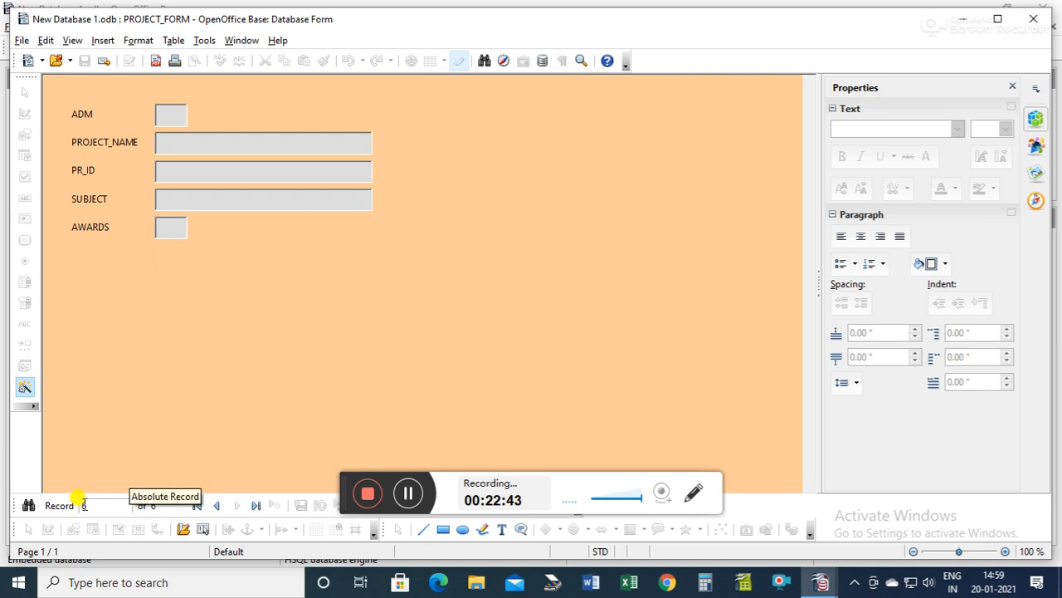
Step: Browse back through the form's records to record 2 and forward again to the blank new record
{"action": "left_click", "coordinate": [217, 505]}
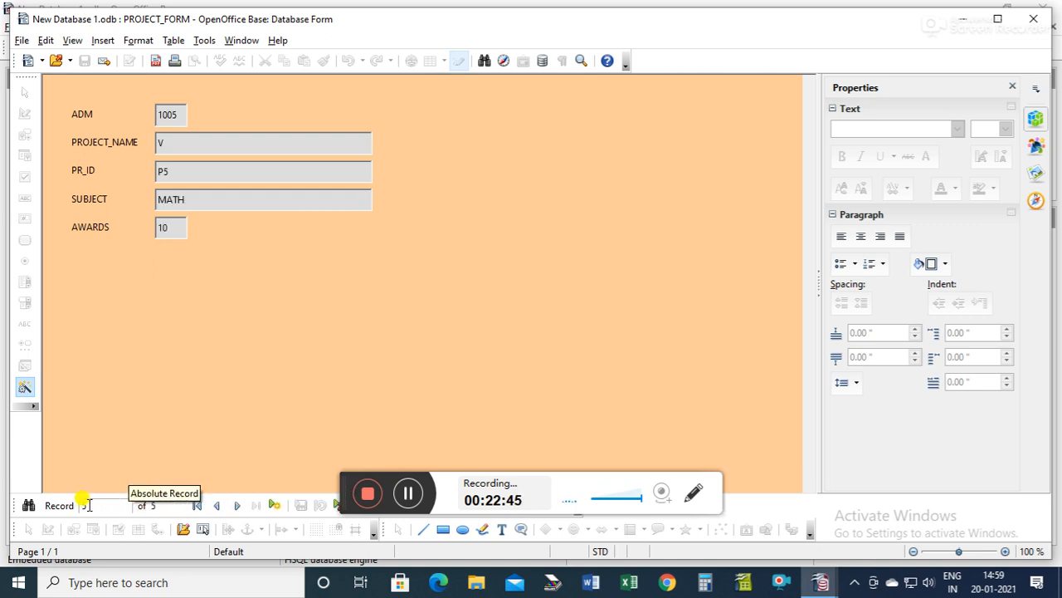
{"action": "left_click", "coordinate": [212, 507]}
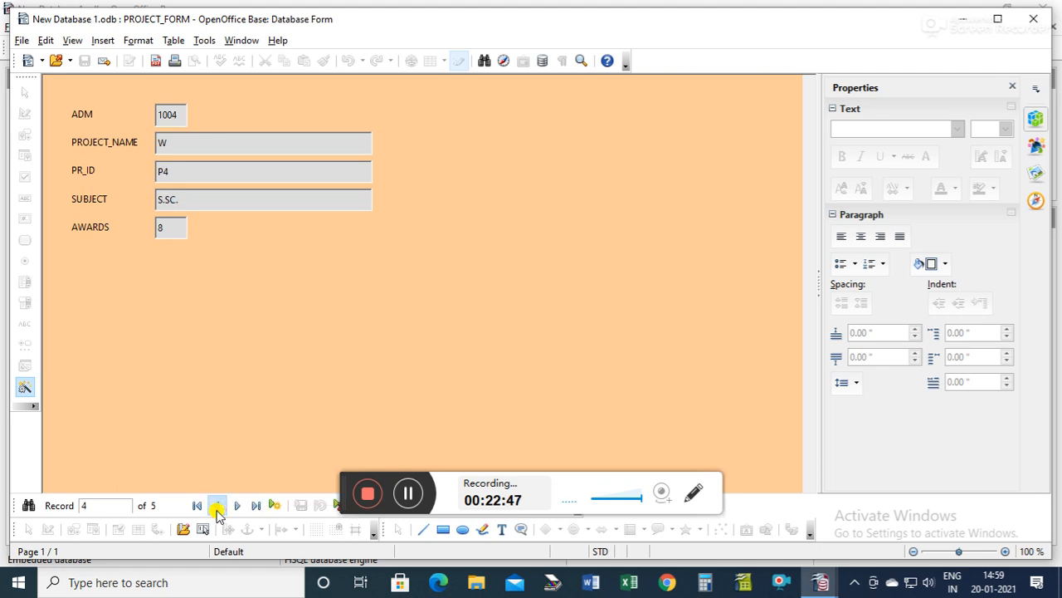
{"action": "left_click", "coordinate": [217, 505]}
{"action": "left_click", "coordinate": [217, 505]}
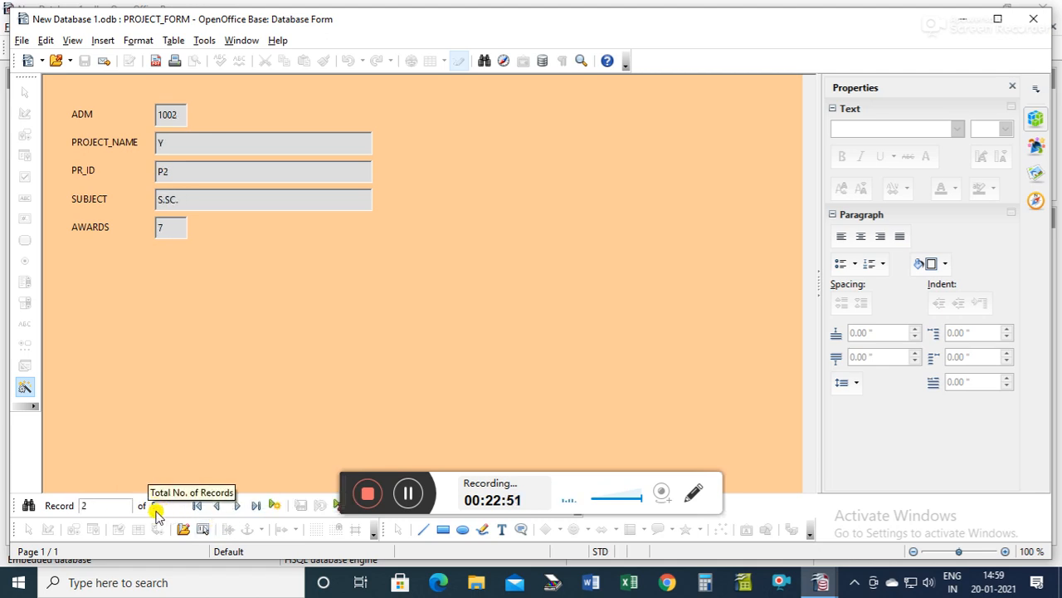
{"action": "left_click", "coordinate": [243, 507]}
{"action": "left_click", "coordinate": [242, 507]}
{"action": "left_click", "coordinate": [242, 508]}
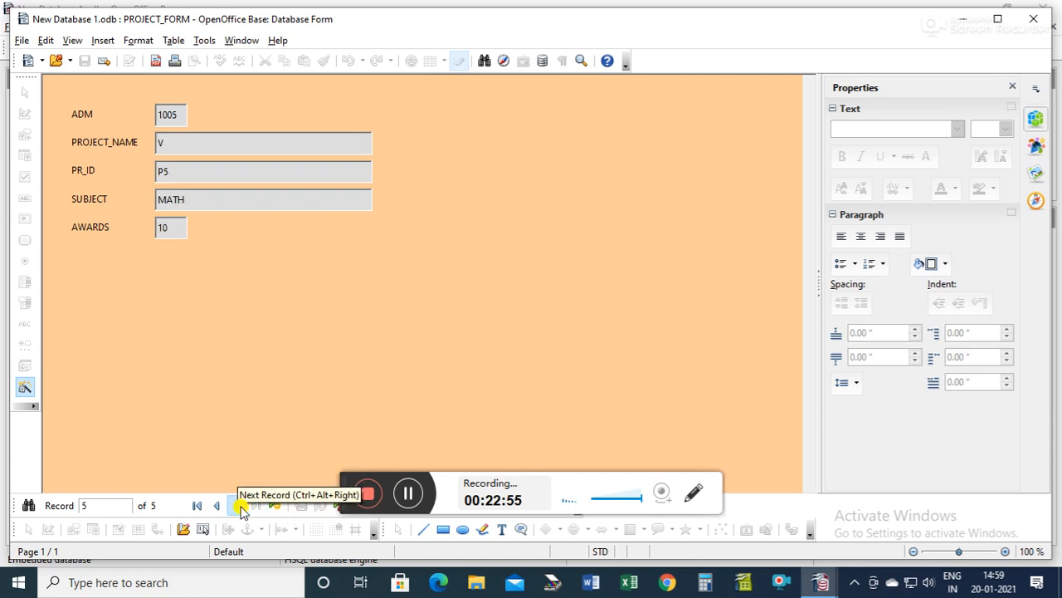
{"action": "left_click", "coordinate": [242, 507]}
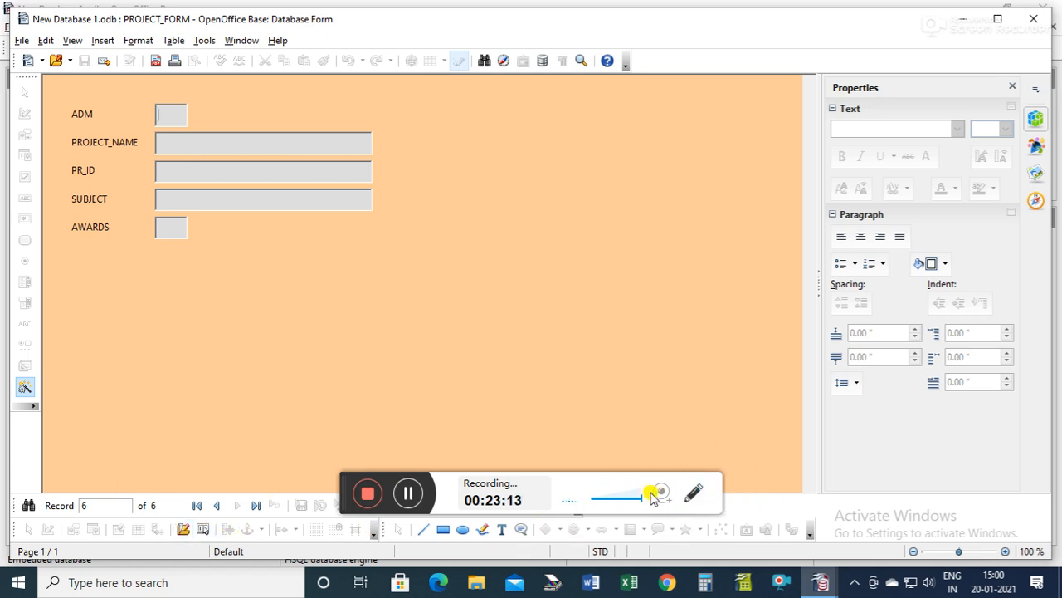
Step: Try the form window maximized, restore it, and reduce its height so the whole record navigation bar is uncovered
{"action": "left_click", "coordinate": [998, 18]}
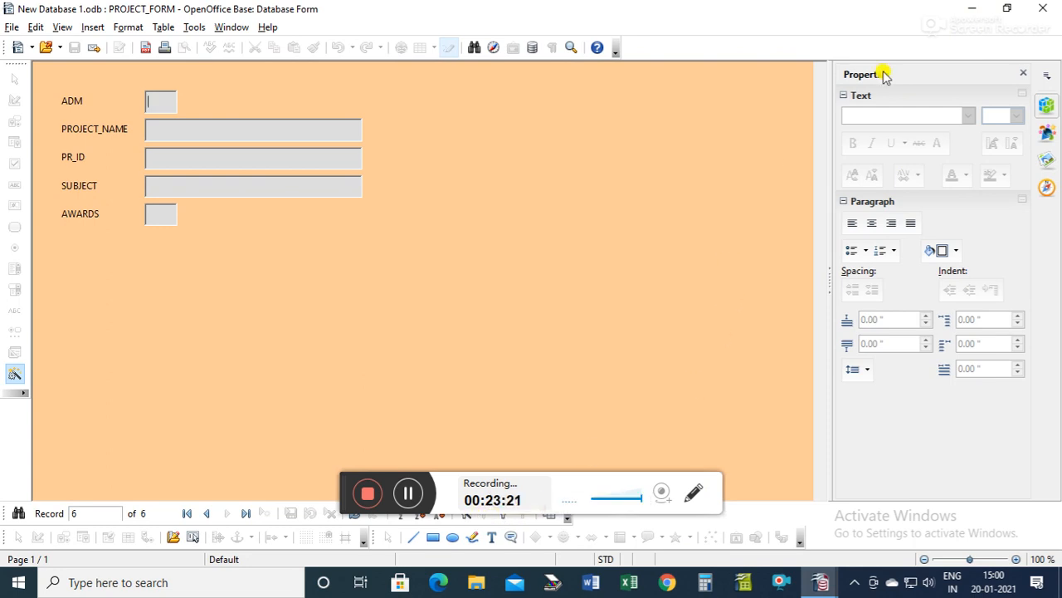
{"action": "left_click", "coordinate": [1007, 9]}
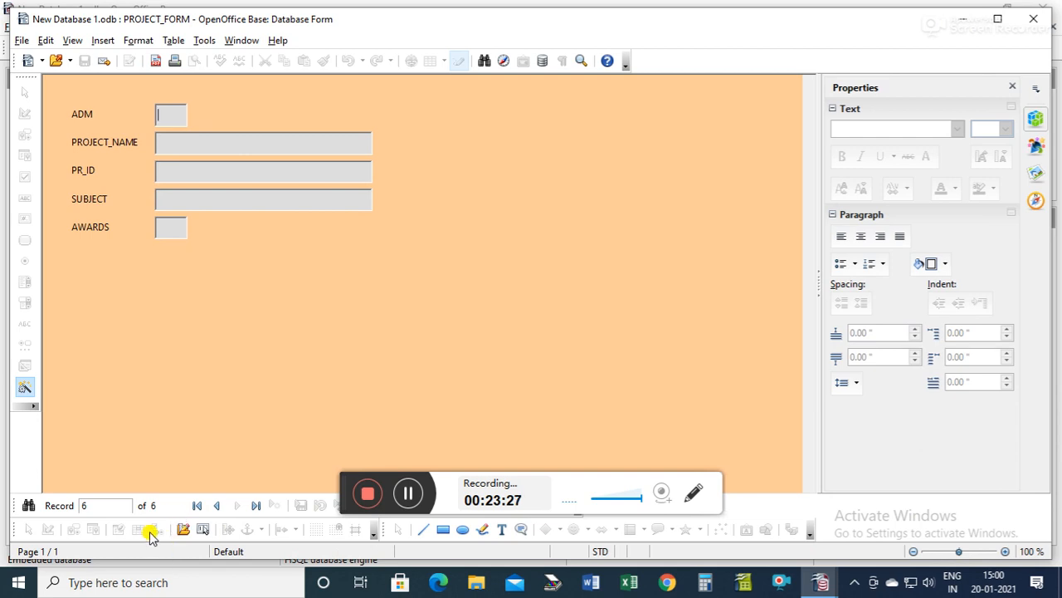
{"action": "left_click_drag", "start_coordinate": [83, 554], "coordinate": [118, 443]}
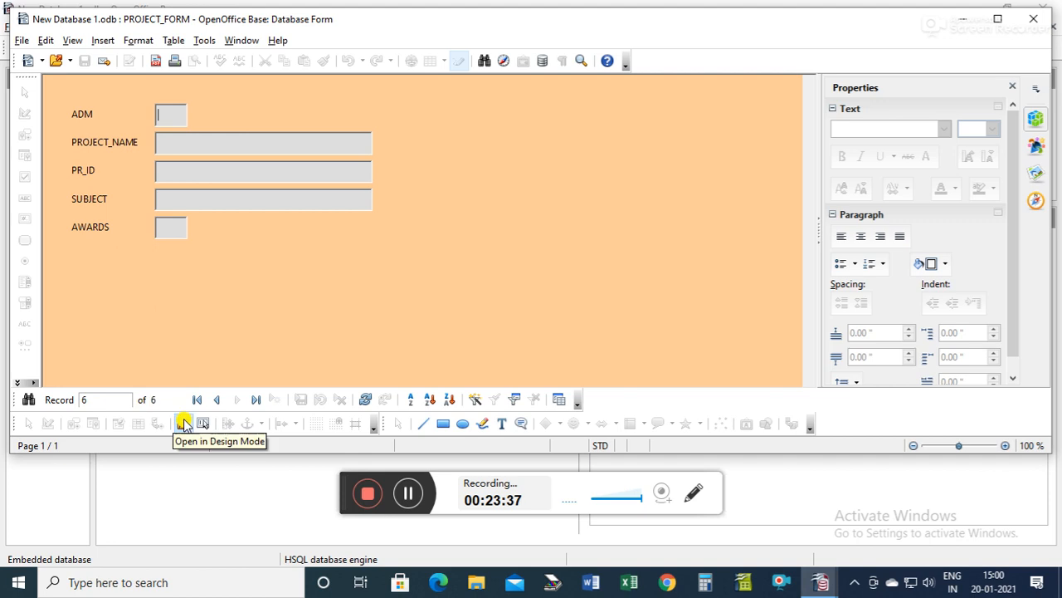
Step: Try to save a new record with ADM 1006, PROJECT_NAME L, PR_ID P6, SUBJECT MATH and AWARDS 9, and close the form discarding it
{"action": "left_click", "coordinate": [216, 399]}
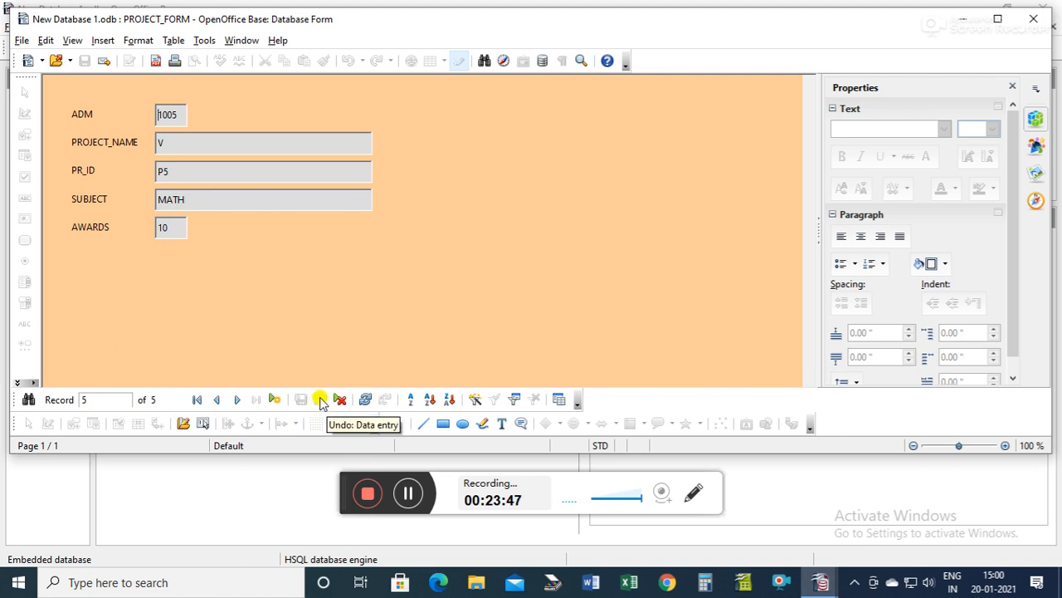
{"action": "left_click", "coordinate": [234, 402]}
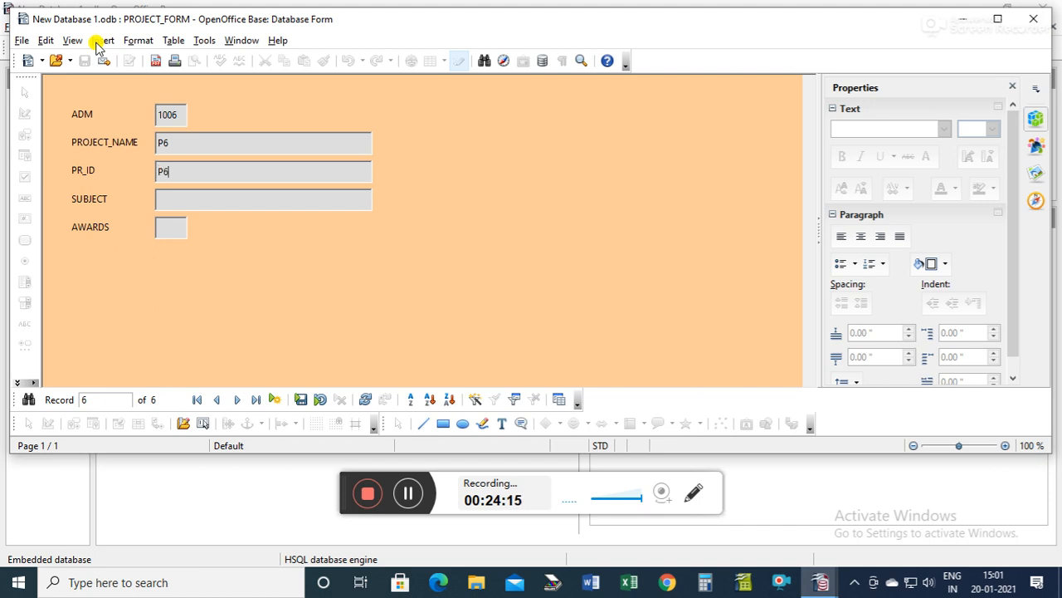
{"action": "left_click_drag", "start_coordinate": [201, 139], "coordinate": [75, 143]}
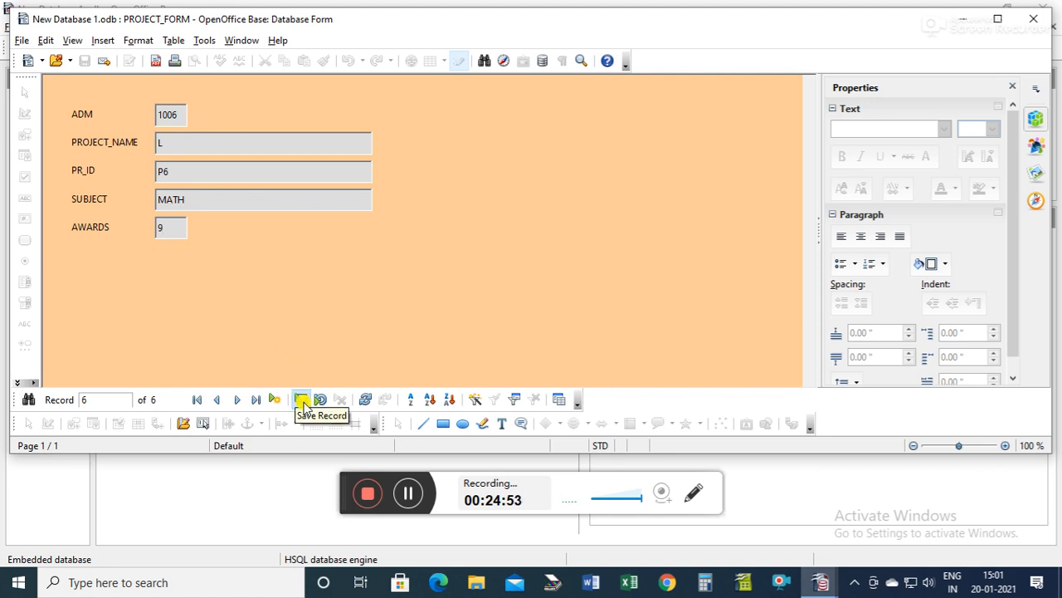
{"action": "left_click", "coordinate": [302, 402]}
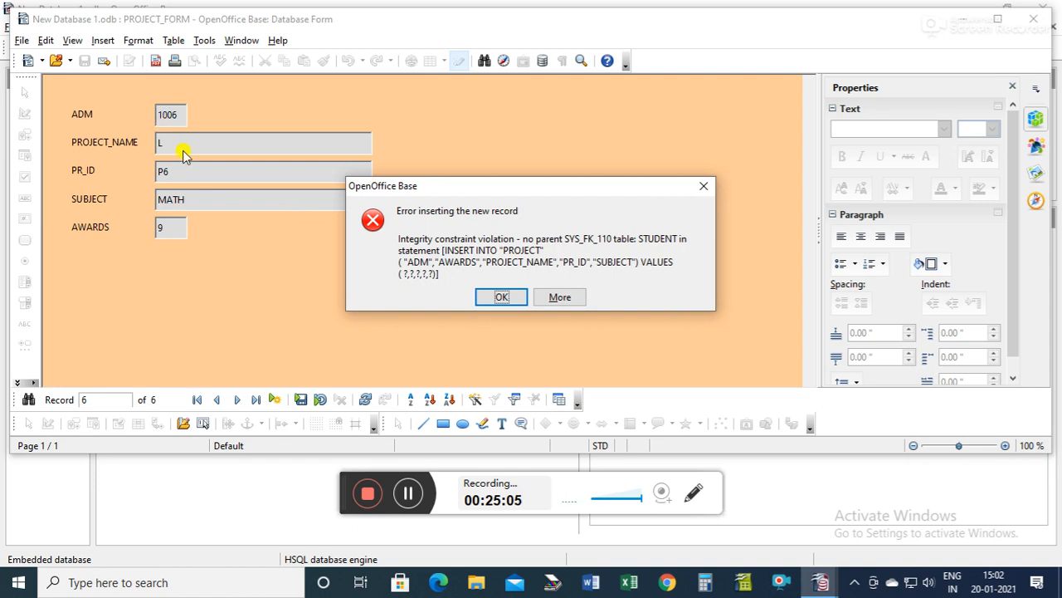
{"action": "left_click", "coordinate": [502, 297]}
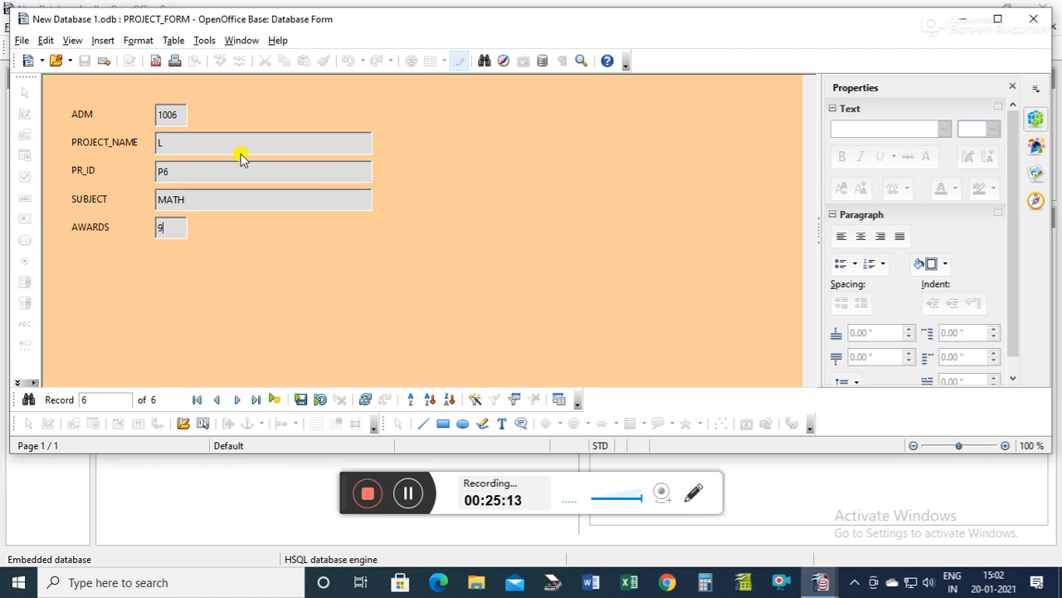
{"action": "left_click", "coordinate": [1032, 23]}
{"action": "left_click", "coordinate": [528, 259]}
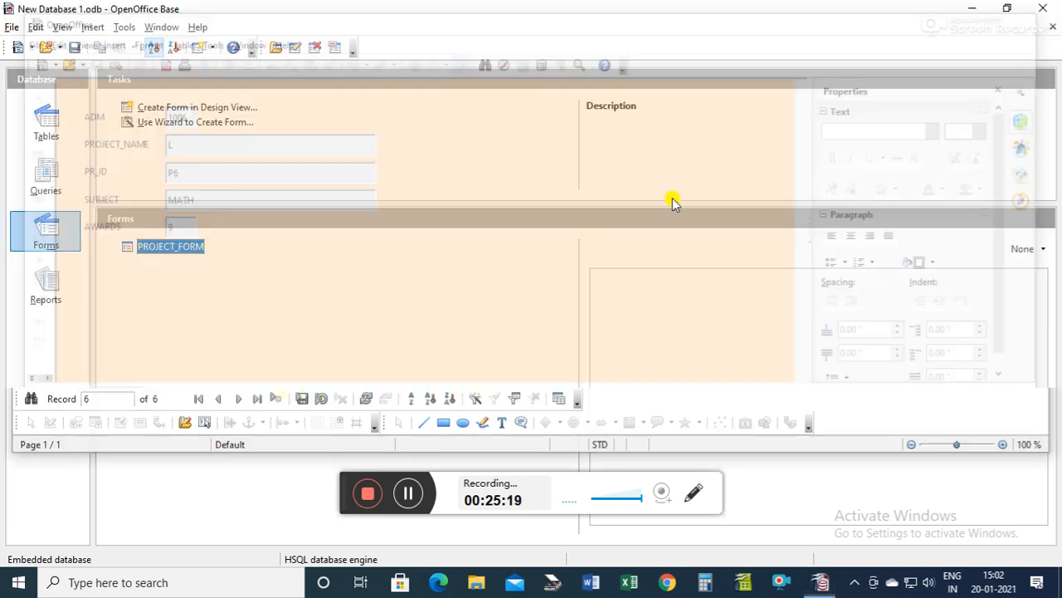
Step: Start another form with the Form Wizard and add all fields of query Q3 to it
{"action": "left_click", "coordinate": [47, 125]}
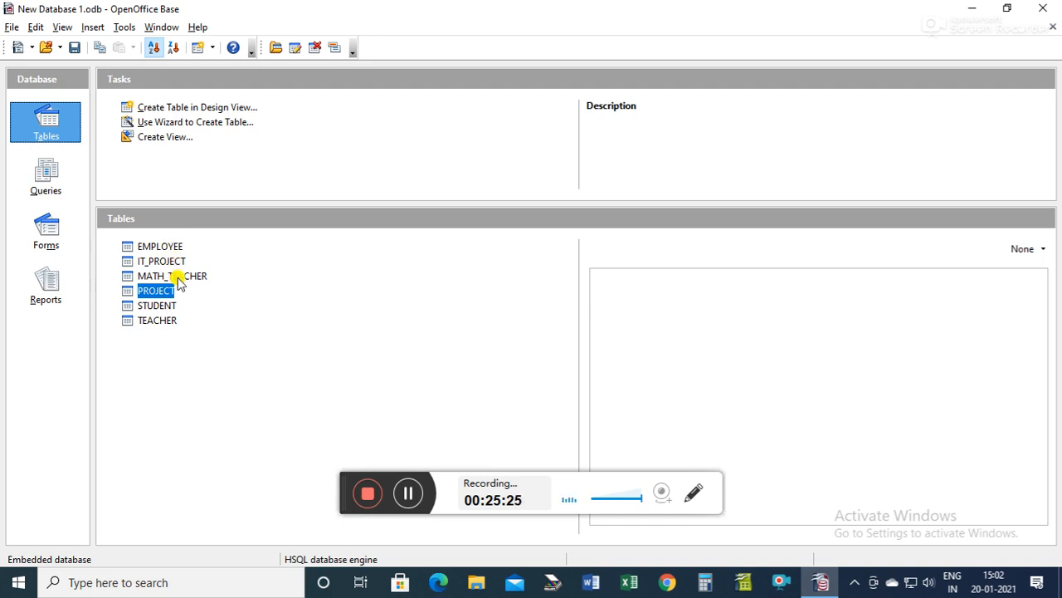
{"action": "left_click", "coordinate": [65, 239]}
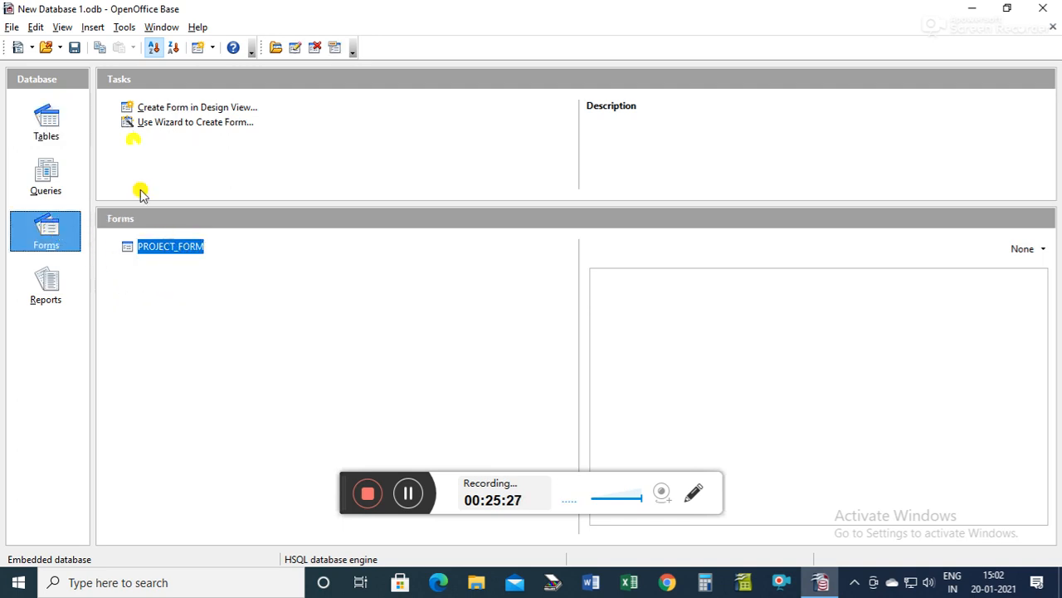
{"action": "left_click", "coordinate": [186, 123]}
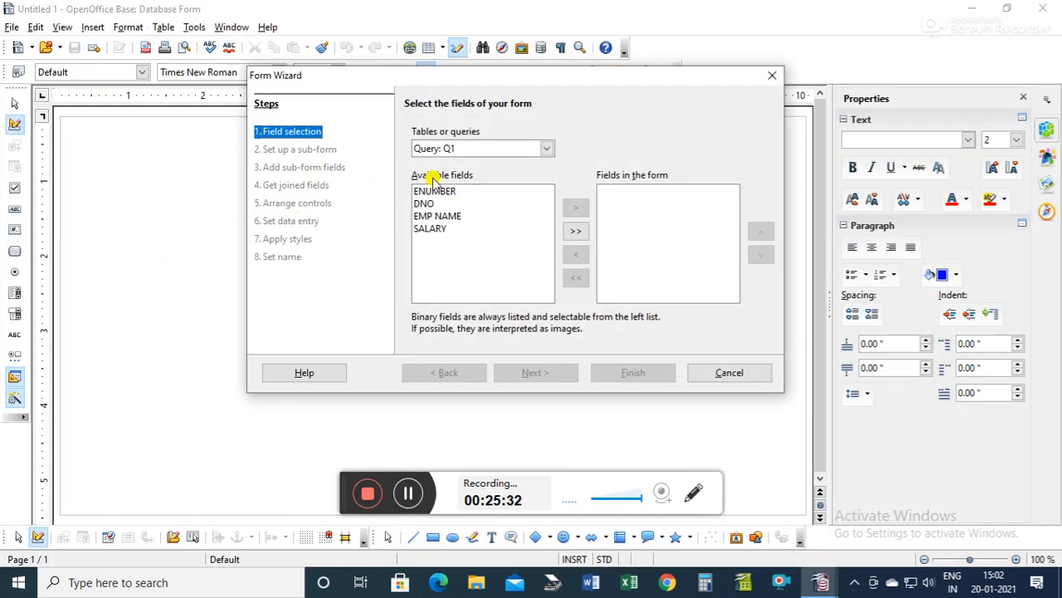
{"action": "left_click", "coordinate": [503, 150]}
{"action": "left_click", "coordinate": [448, 188]}
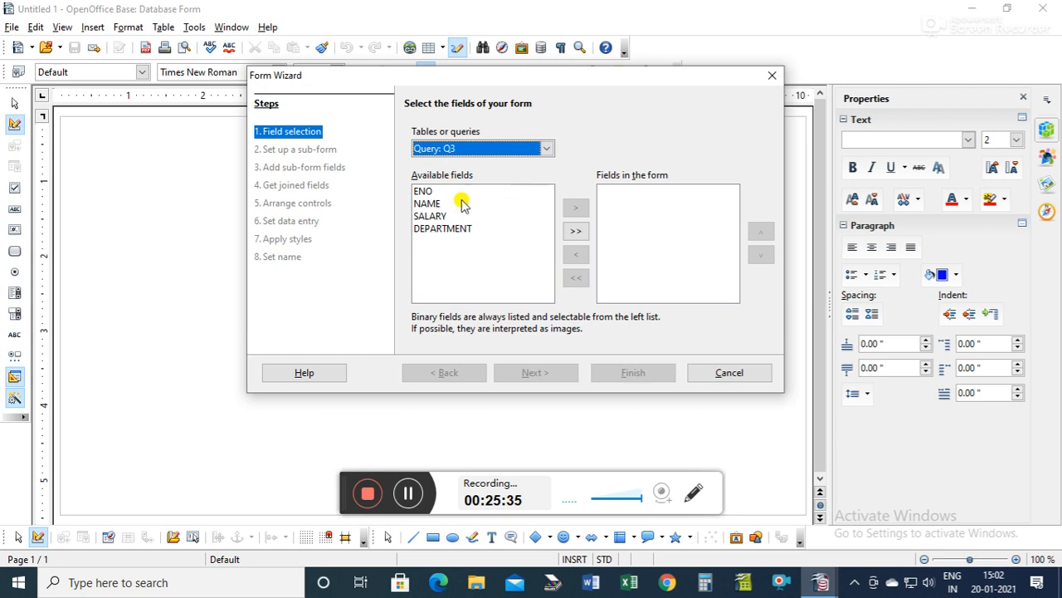
{"action": "left_click", "coordinate": [575, 231]}
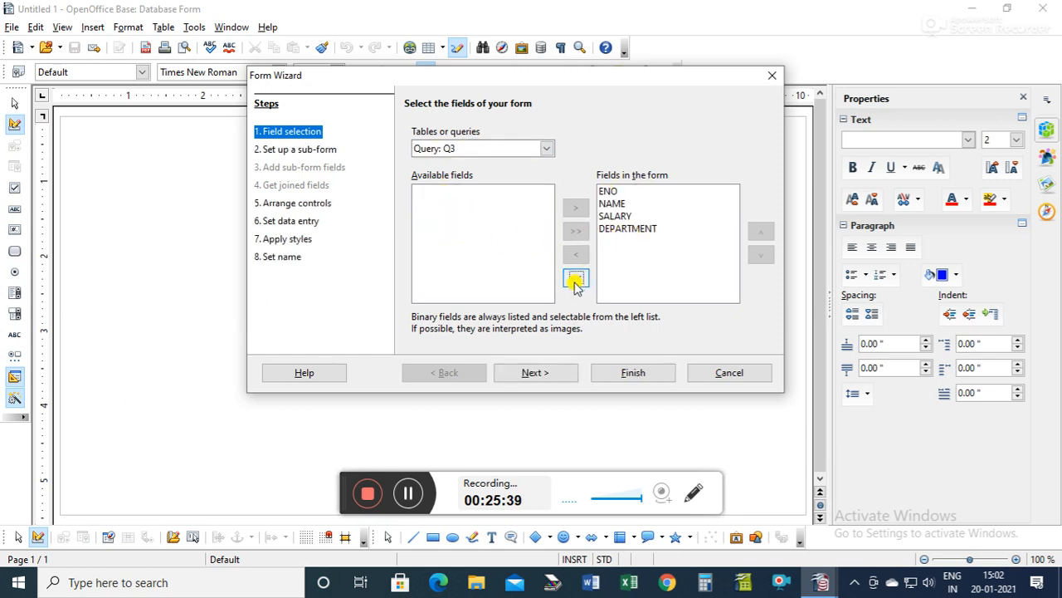
Step: Switch the form's source to the MATH_TEACHER table and add all of its fields
{"action": "left_click", "coordinate": [547, 149]}
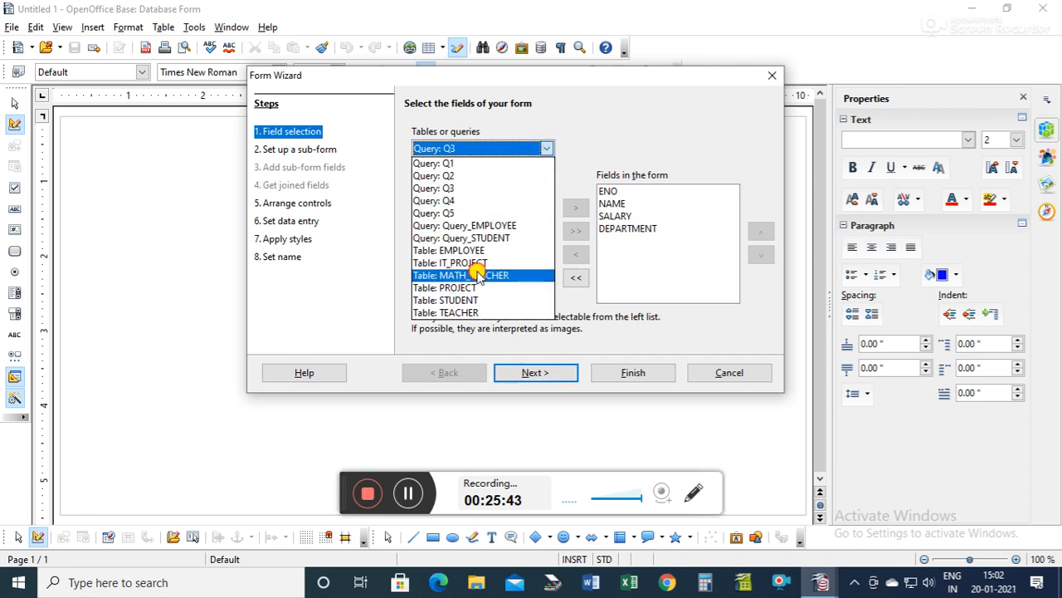
{"action": "left_click", "coordinate": [474, 276]}
{"action": "left_click", "coordinate": [575, 231]}
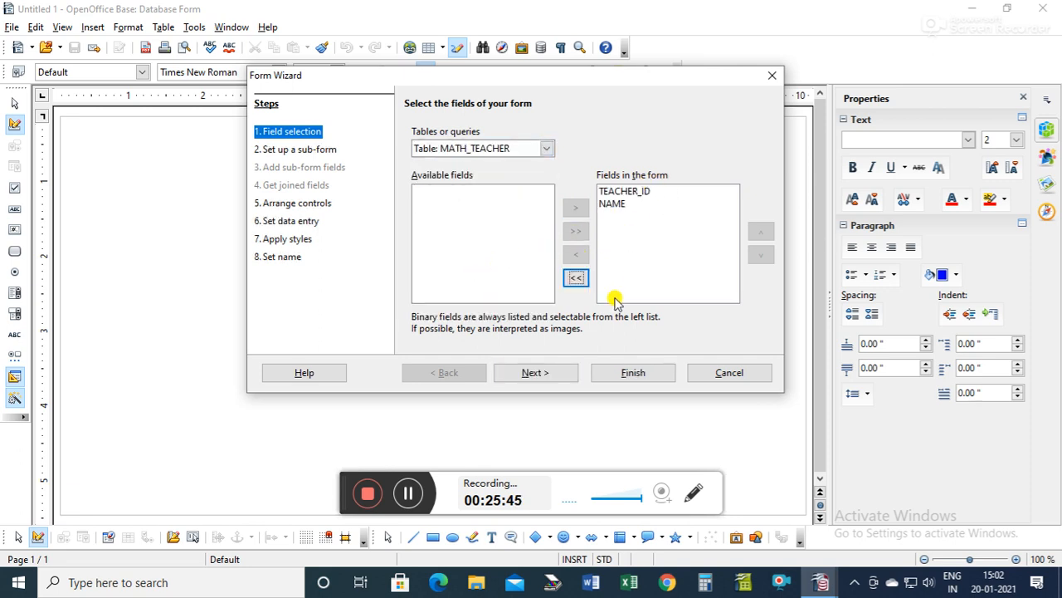
Step: Skip the sub-form and arrange the main form's controls in blocks with the labels above the fields
{"action": "left_click", "coordinate": [528, 375]}
{"action": "left_click", "coordinate": [528, 375]}
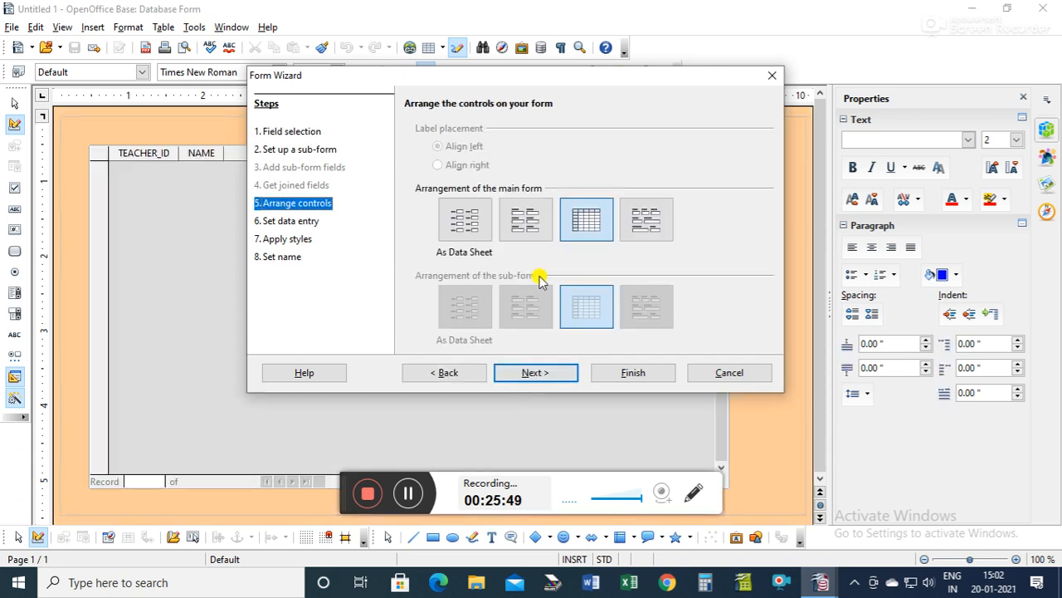
{"action": "left_click", "coordinate": [641, 219]}
{"action": "left_click", "coordinate": [538, 370]}
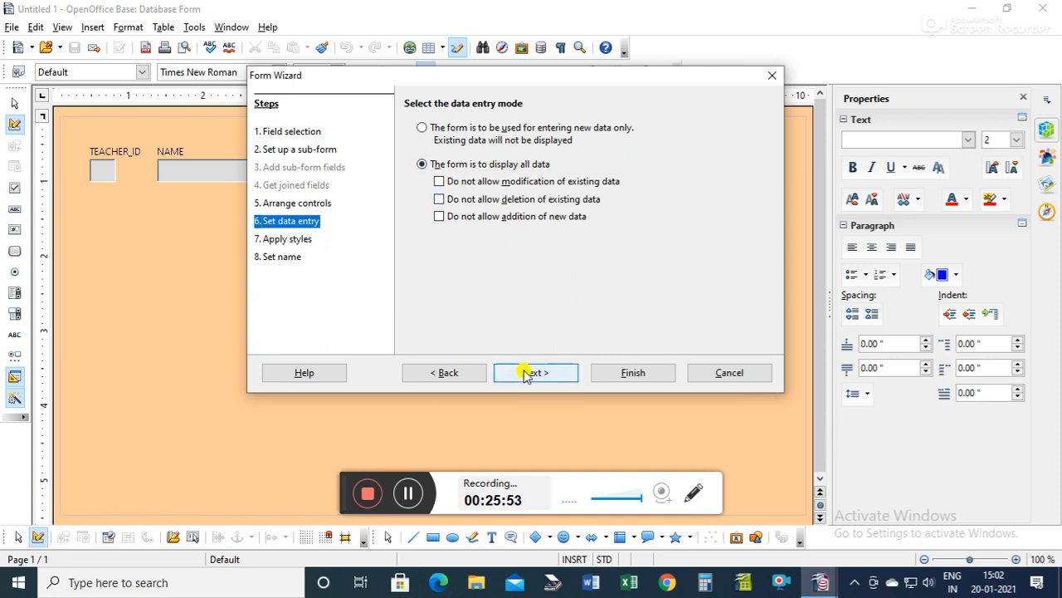
Step: Keep the display-all-data mode and Beige style with 3-D look, and create the form as MATH_TEACHER_FORM, ready to work with
{"action": "left_click", "coordinate": [531, 373]}
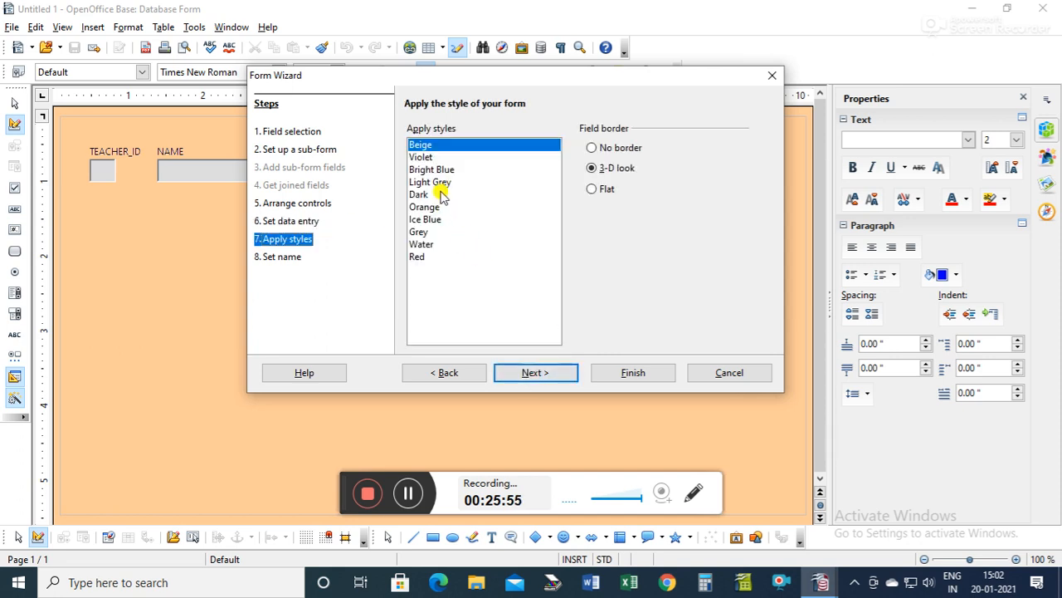
{"action": "left_click", "coordinate": [561, 373]}
{"action": "left_click", "coordinate": [512, 147]}
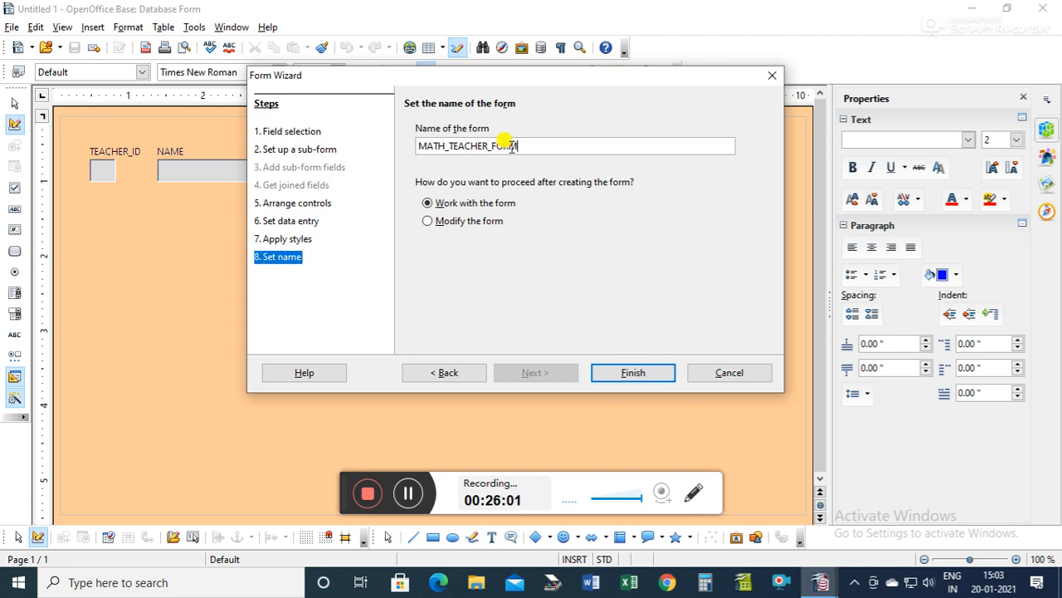
{"action": "left_click", "coordinate": [651, 373]}
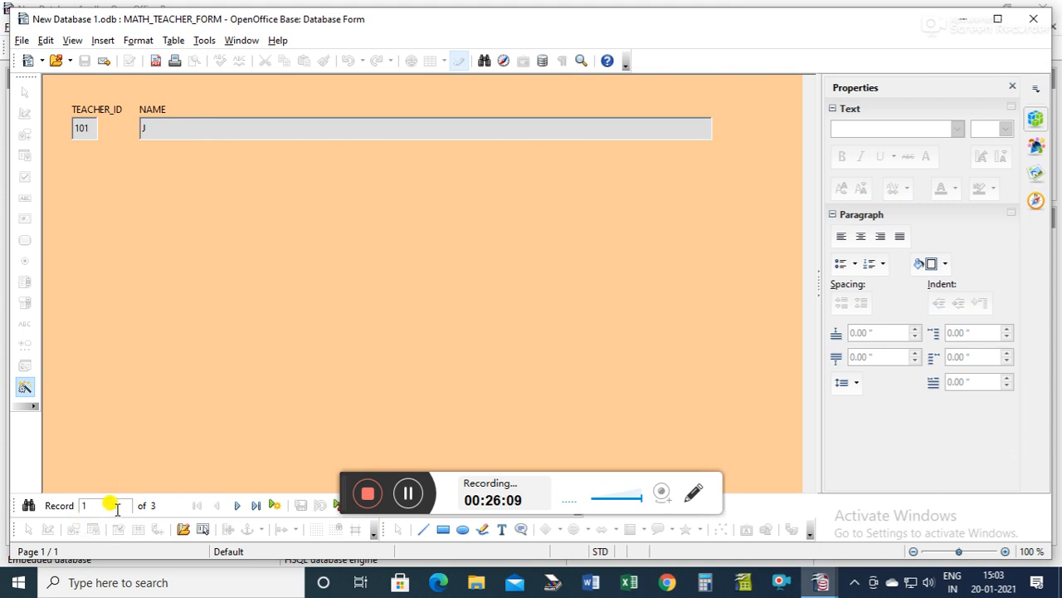
Step: Add a new record through MATH_TEACHER_FORM with TEACHER_ID 103 and NAME XYZ, and save it
{"action": "left_click", "coordinate": [238, 508]}
{"action": "left_click", "coordinate": [238, 508]}
{"action": "left_click", "coordinate": [239, 508]}
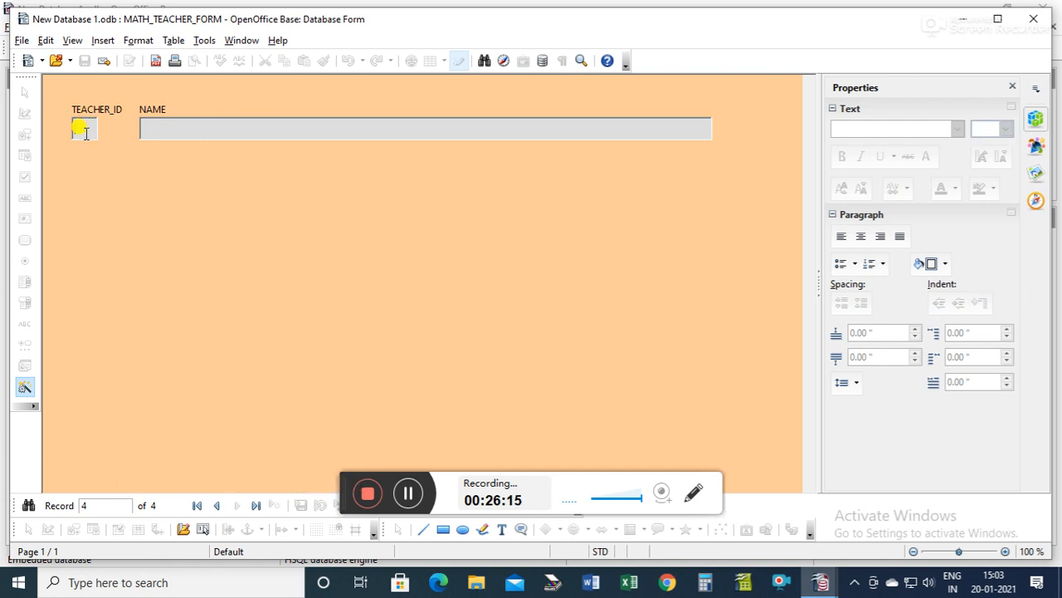
{"action": "type", "text": "10"}
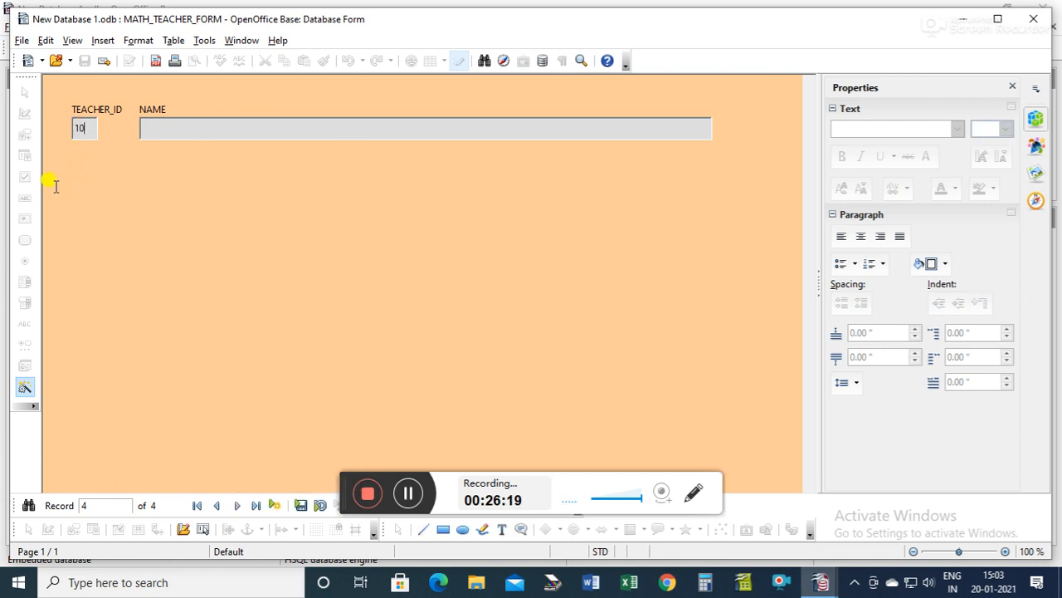
{"action": "left_click", "coordinate": [205, 126]}
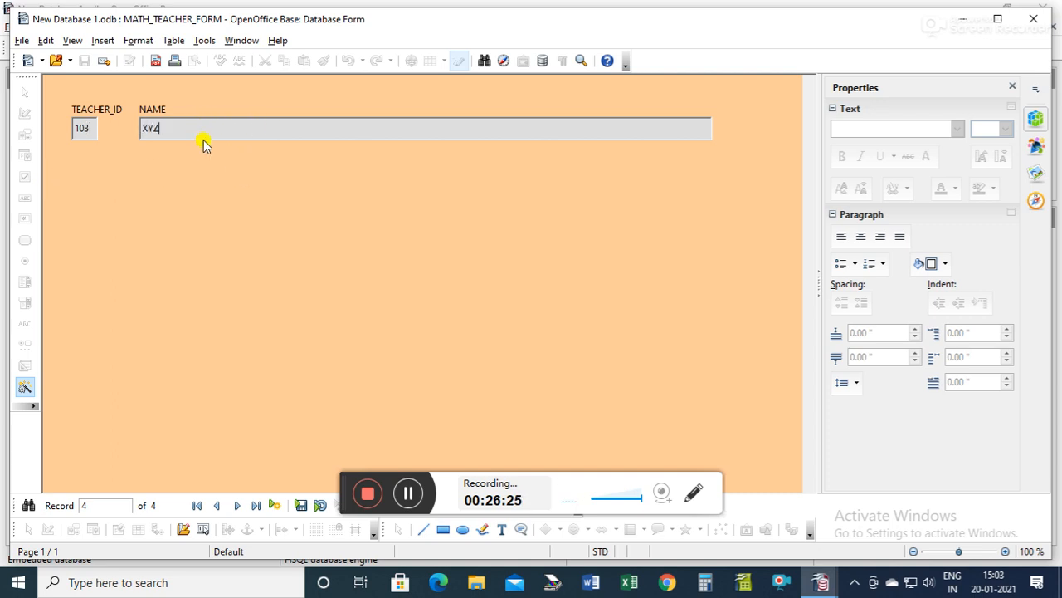
{"action": "left_click", "coordinate": [301, 508]}
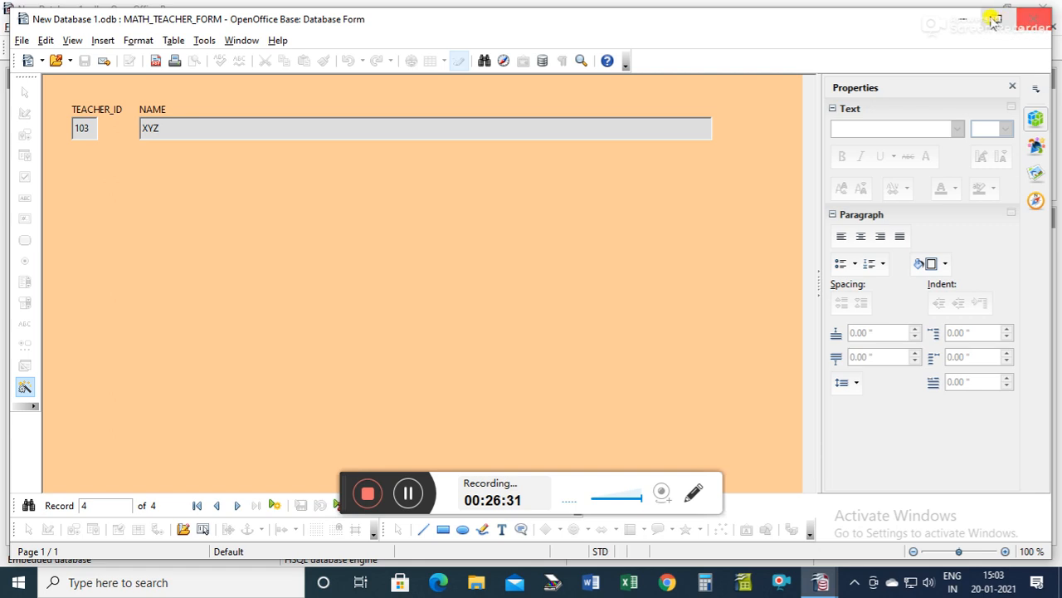
Step: Go to the database's tables, open MATH_TEACHER to check for the newly added record, and close it
{"action": "left_click", "coordinate": [1033, 18]}
{"action": "left_click", "coordinate": [48, 133]}
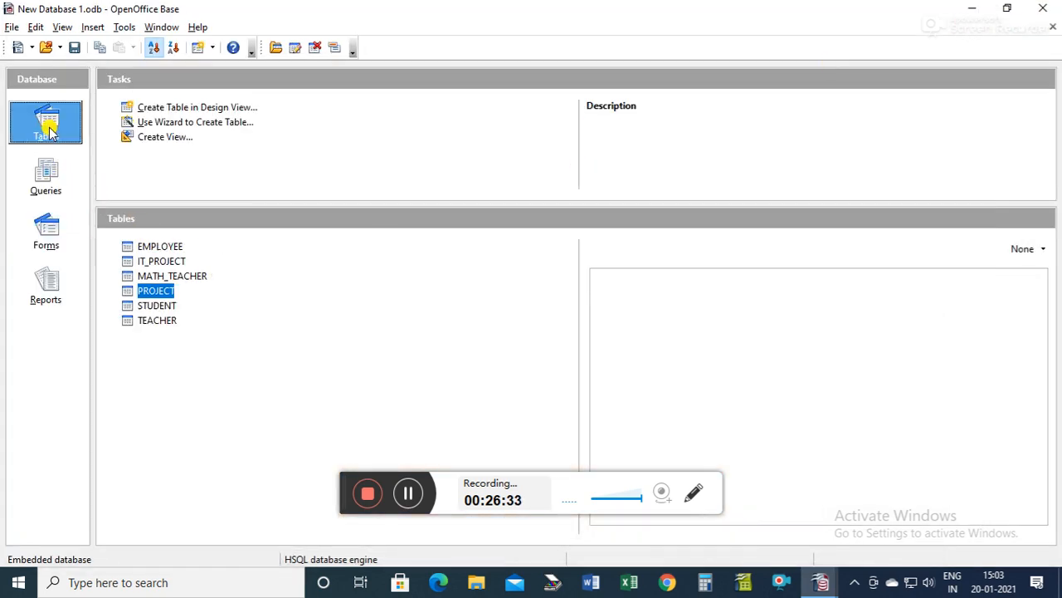
{"action": "left_click", "coordinate": [164, 320]}
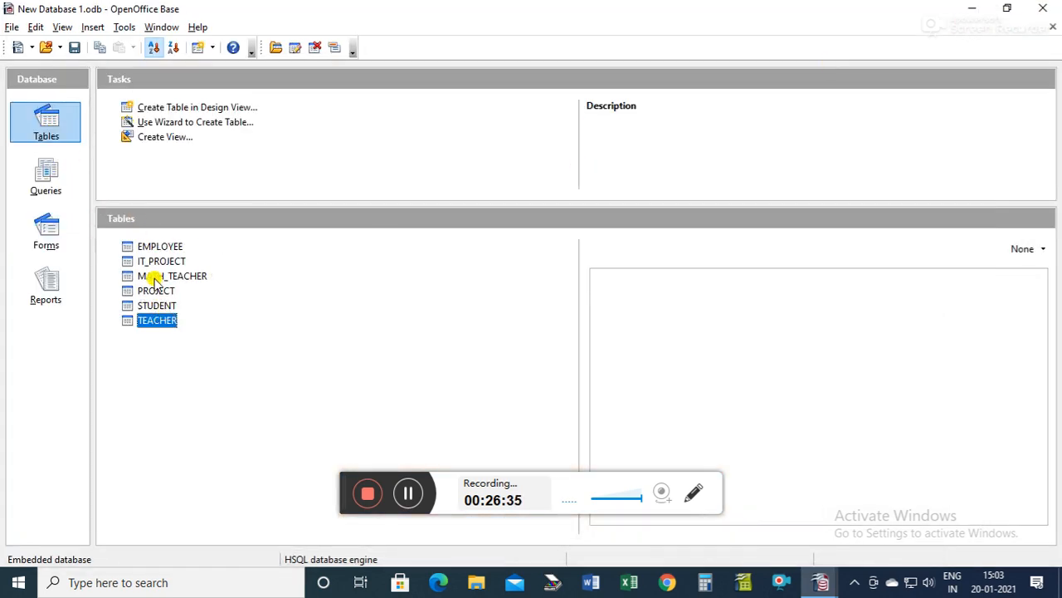
{"action": "double_click", "coordinate": [154, 276]}
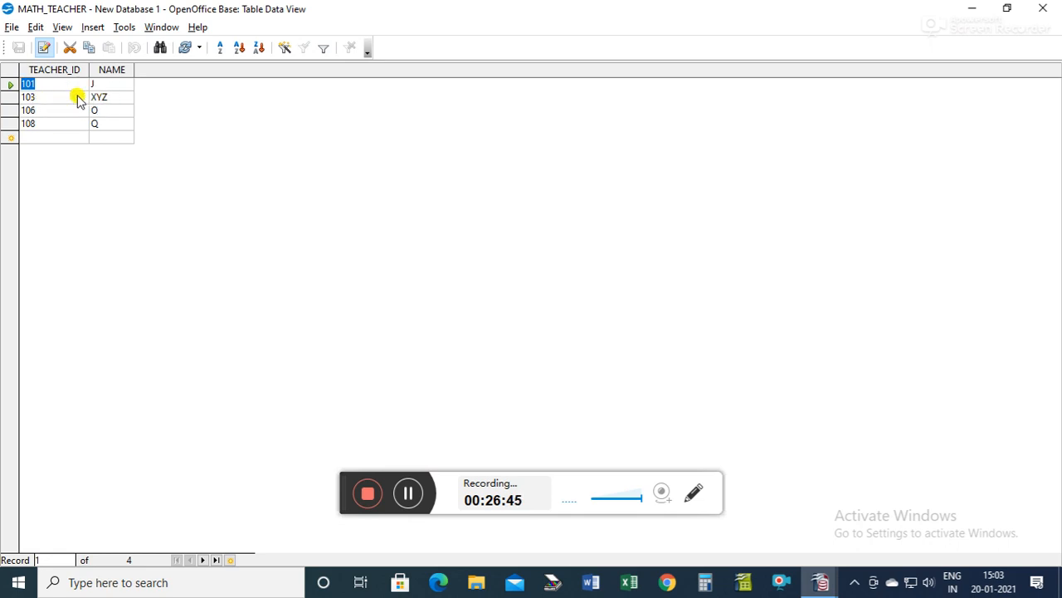
{"action": "left_click", "coordinate": [1043, 7]}
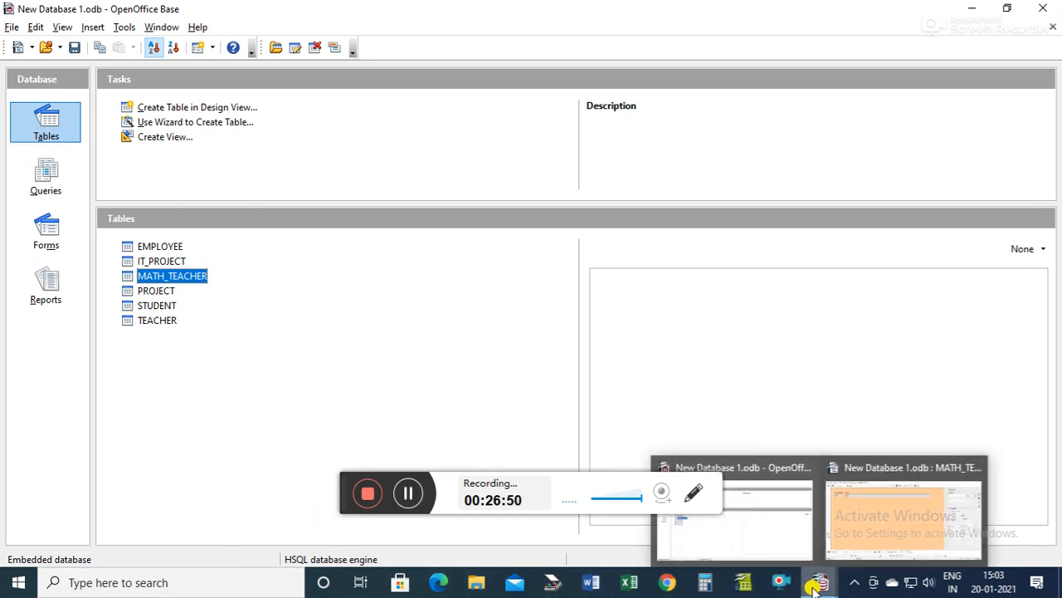
Step: Return to MATH_TEACHER_FORM, go to the previous record, and reduce the window's height so the whole navigation bar is uncovered
{"action": "left_click", "coordinate": [830, 522]}
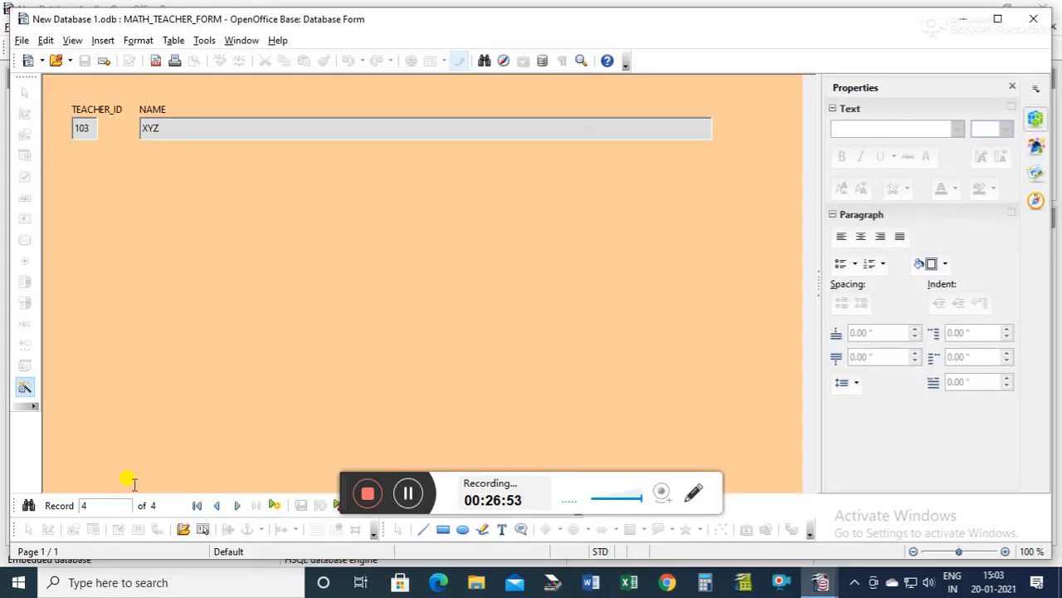
{"action": "left_click", "coordinate": [216, 505]}
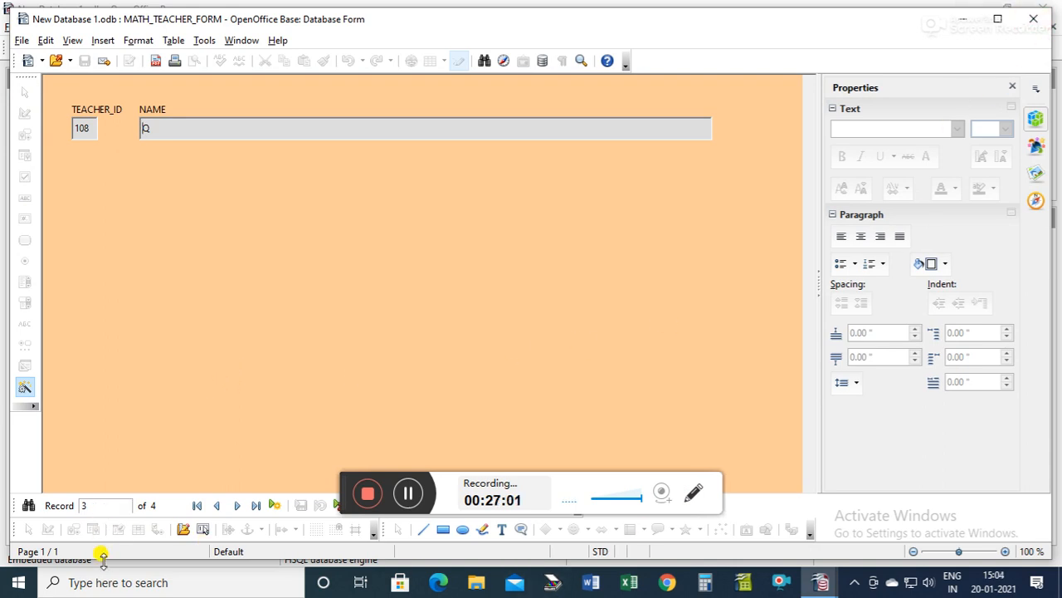
{"action": "left_click_drag", "start_coordinate": [100, 556], "coordinate": [125, 410]}
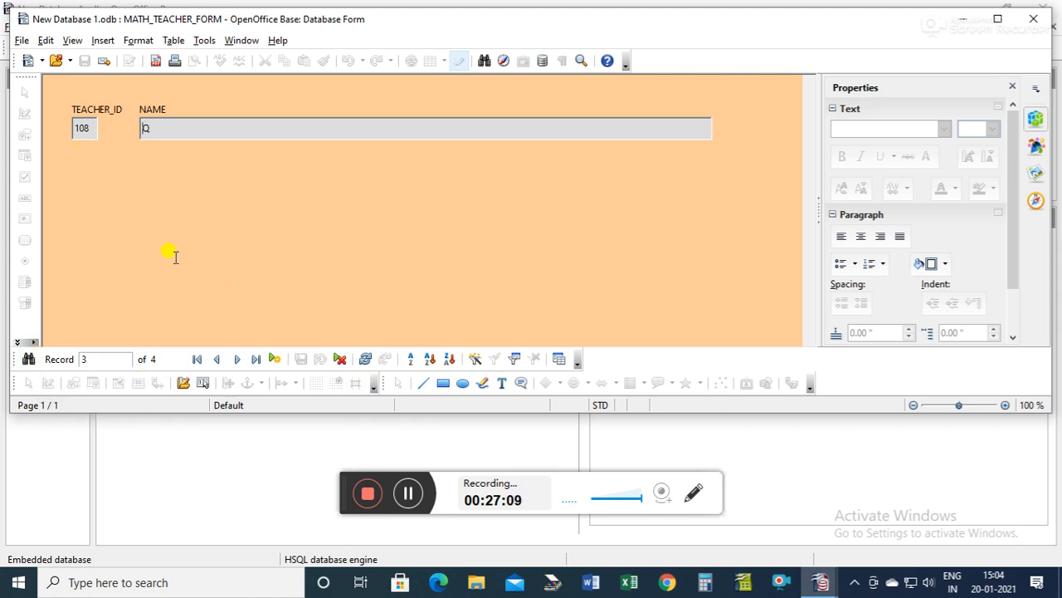
Step: Search the NAME field for the text XYZ and close the record search
{"action": "left_click", "coordinate": [27, 359]}
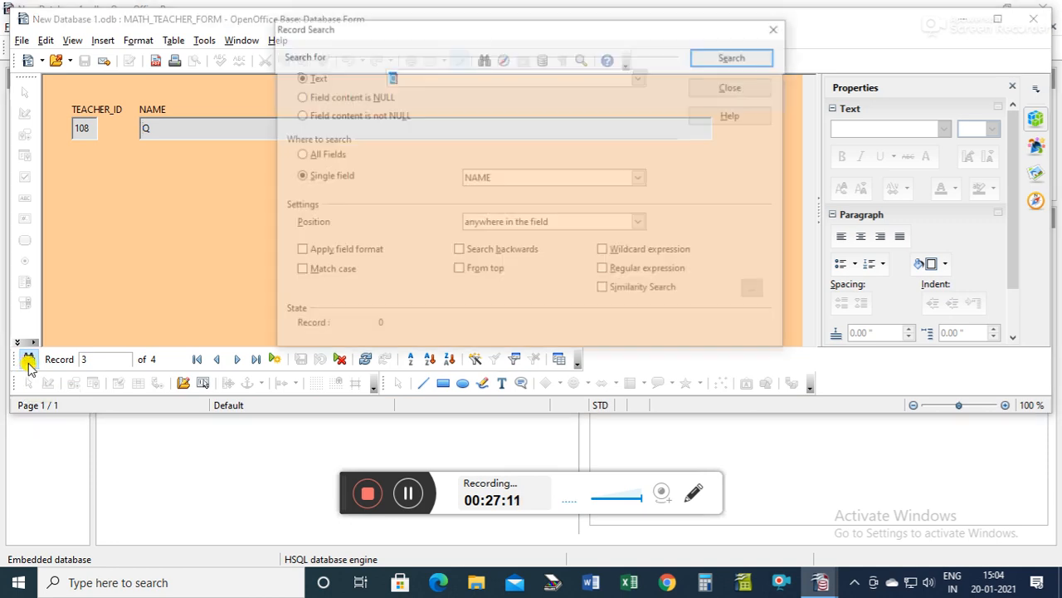
{"action": "left_click", "coordinate": [296, 76]}
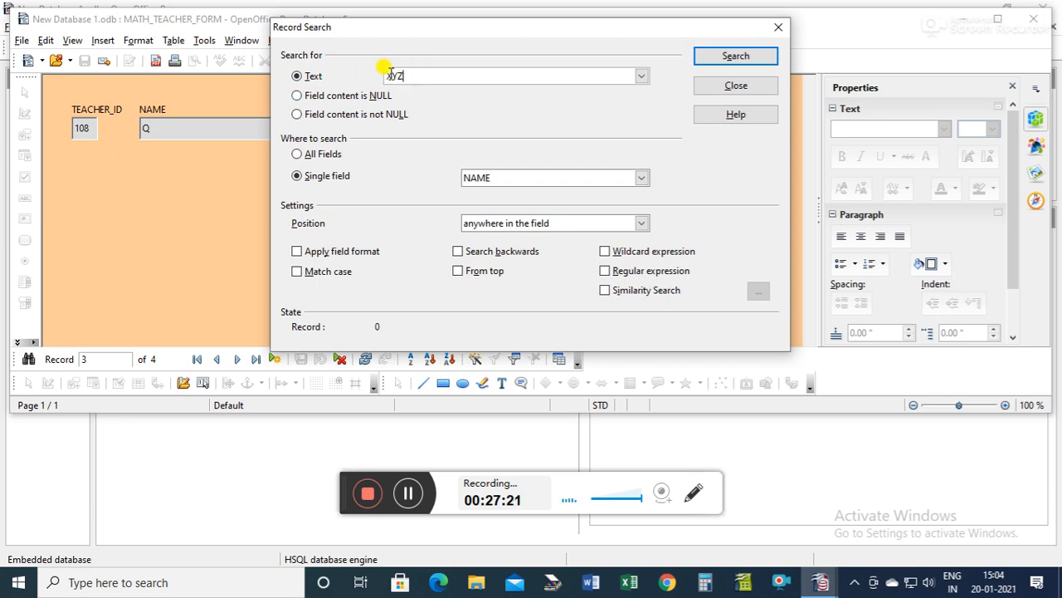
{"action": "left_click", "coordinate": [706, 55]}
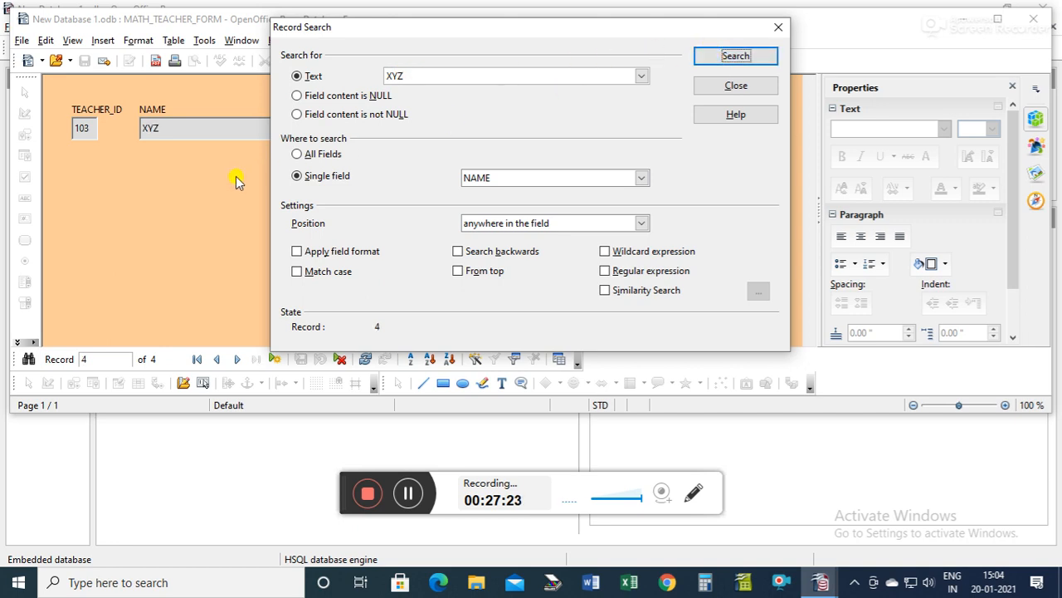
{"action": "left_click", "coordinate": [731, 88]}
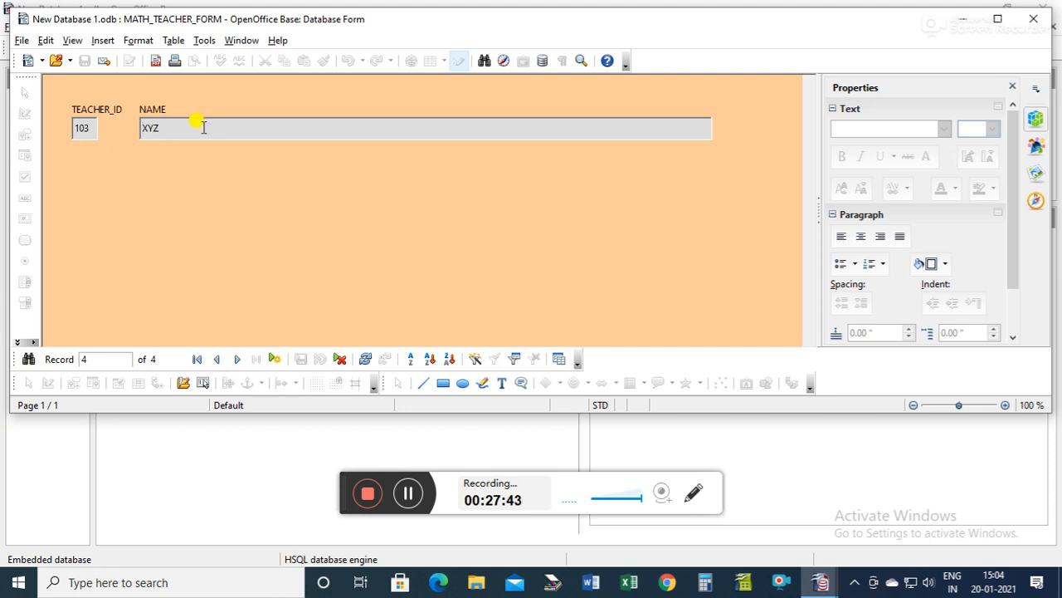
Step: Go to the record with TEACHER_ID 108 and delete it, accepting the confirmation
{"action": "left_click", "coordinate": [216, 358]}
{"action": "left_click", "coordinate": [341, 358]}
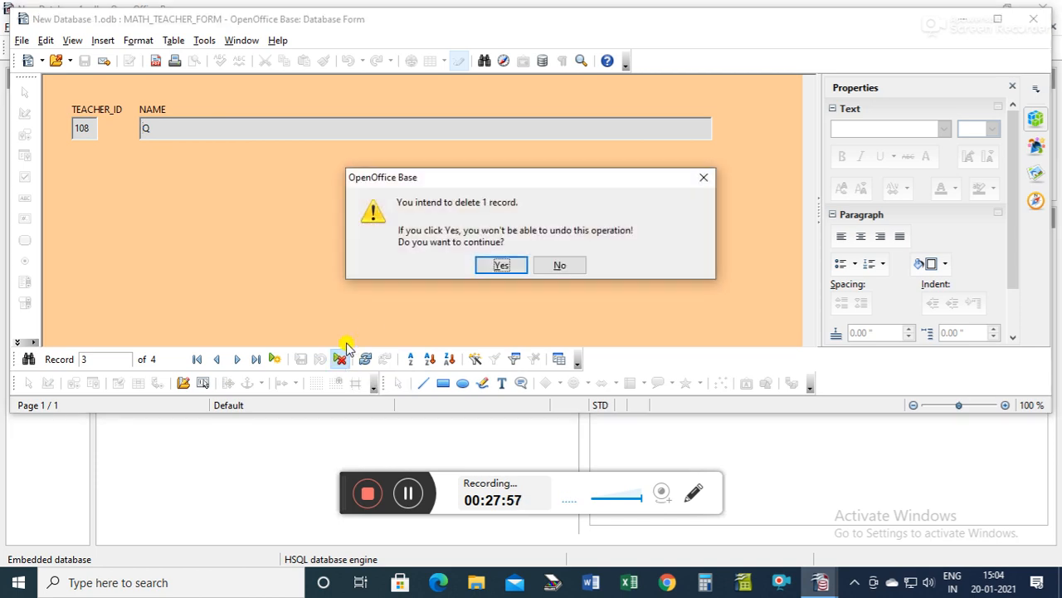
{"action": "left_click", "coordinate": [496, 265]}
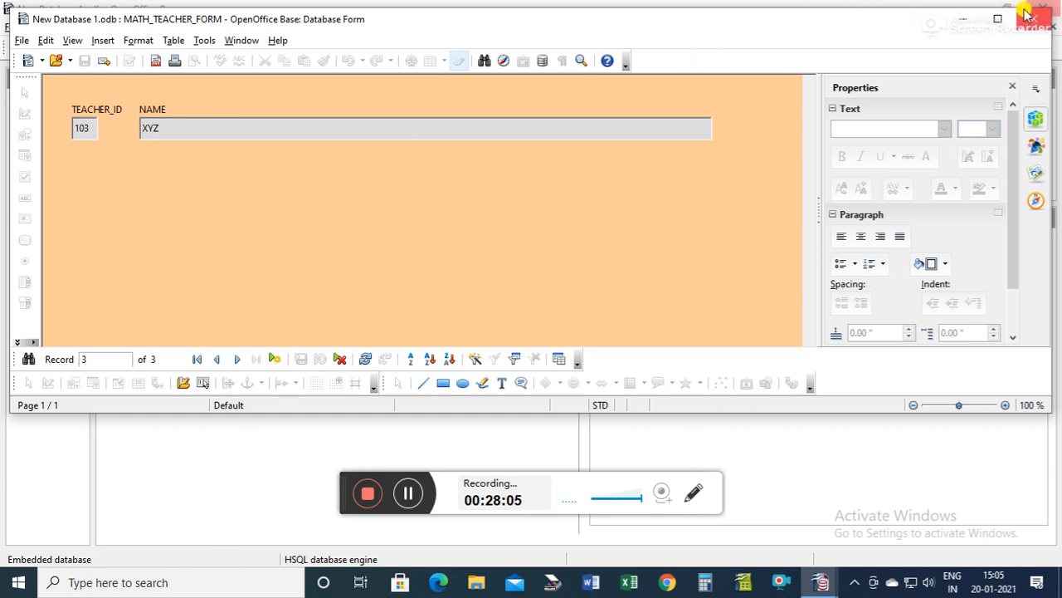
Step: Return to the database window, open the MATH_TEACHER table to check the deletion, and close it
{"action": "left_click", "coordinate": [131, 486]}
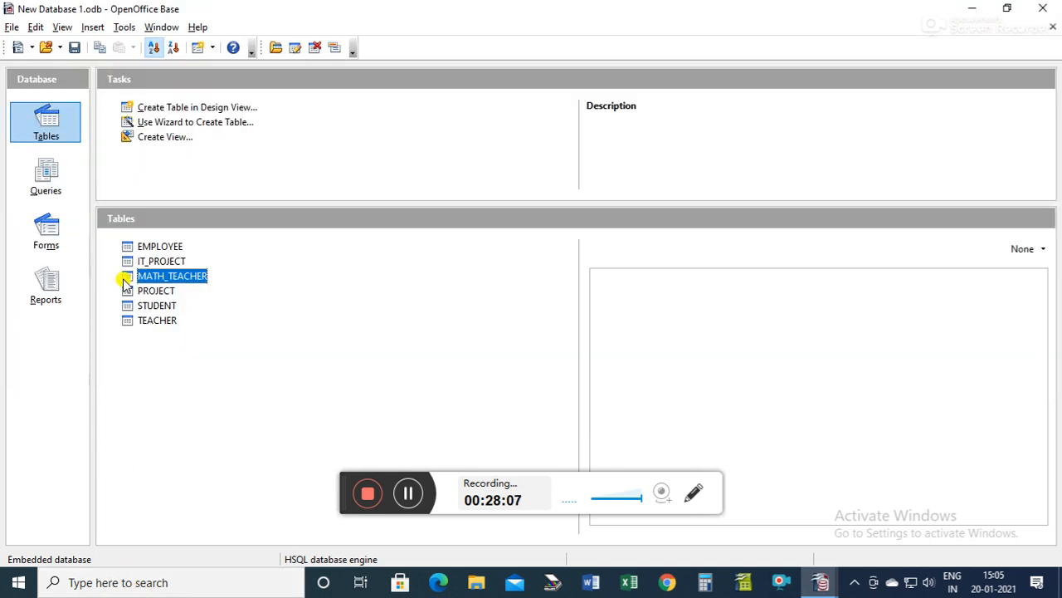
{"action": "left_click", "coordinate": [163, 322]}
{"action": "double_click", "coordinate": [164, 279]}
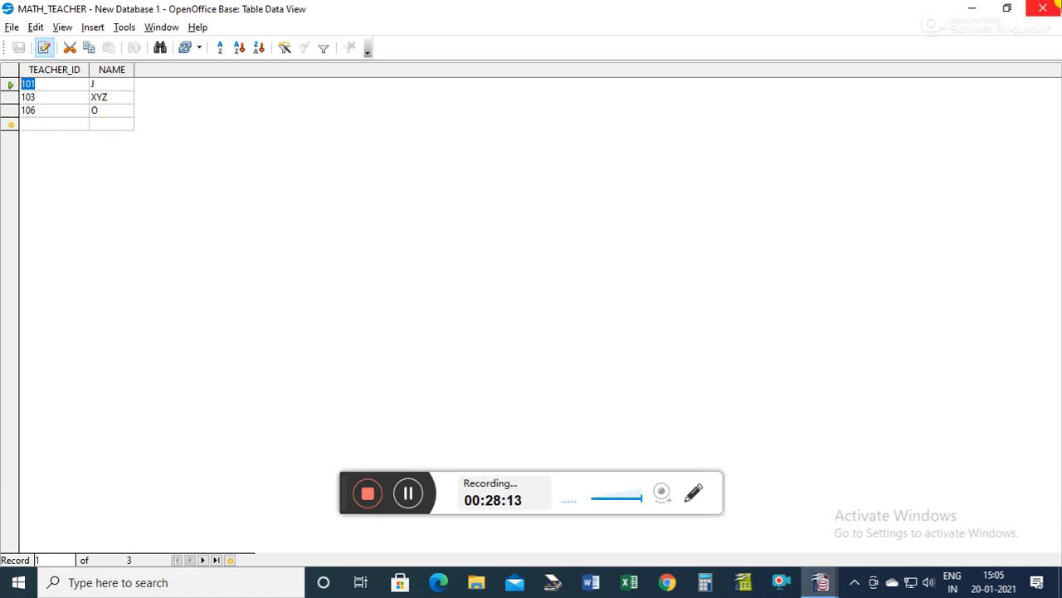
{"action": "left_click", "coordinate": [1044, 8]}
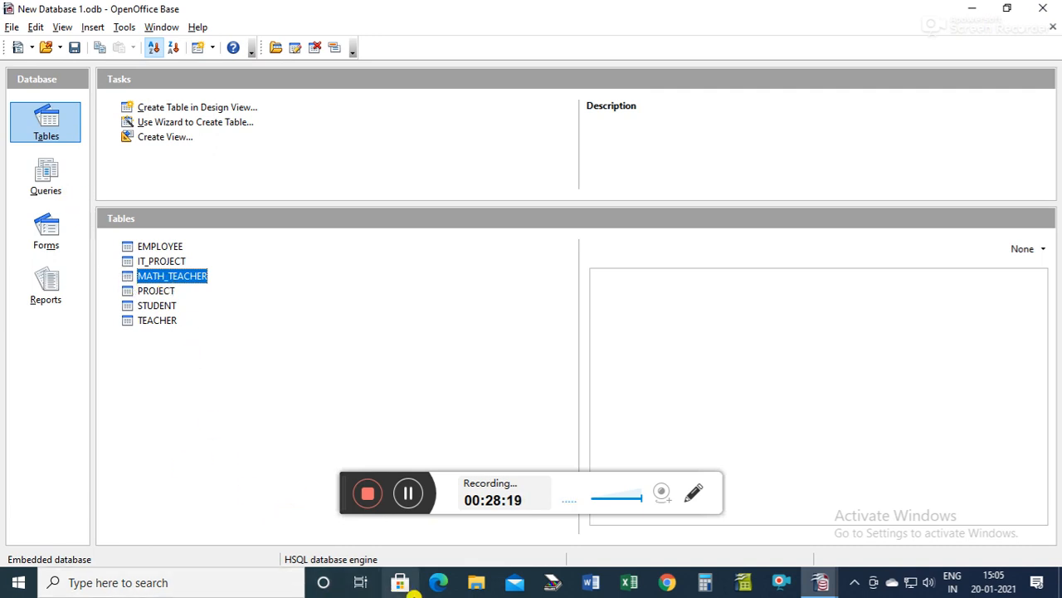
Step: Back in MATH_TEACHER_FORM, change the NAME of the record with TEACHER_ID 103 to ABC and save the record
{"action": "mouse_move", "coordinate": [817, 585]}
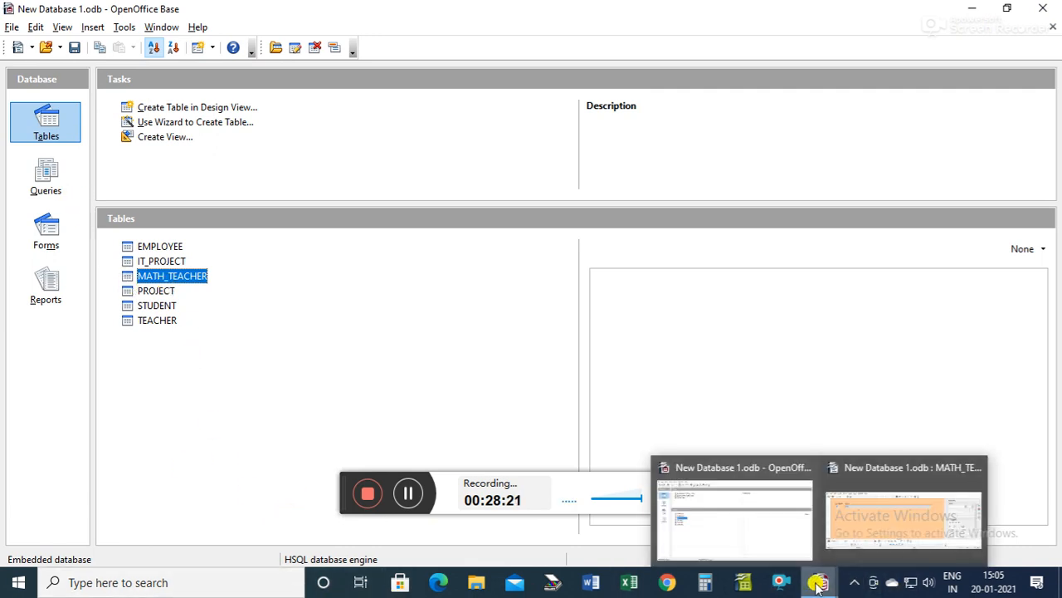
{"action": "left_click", "coordinate": [903, 516]}
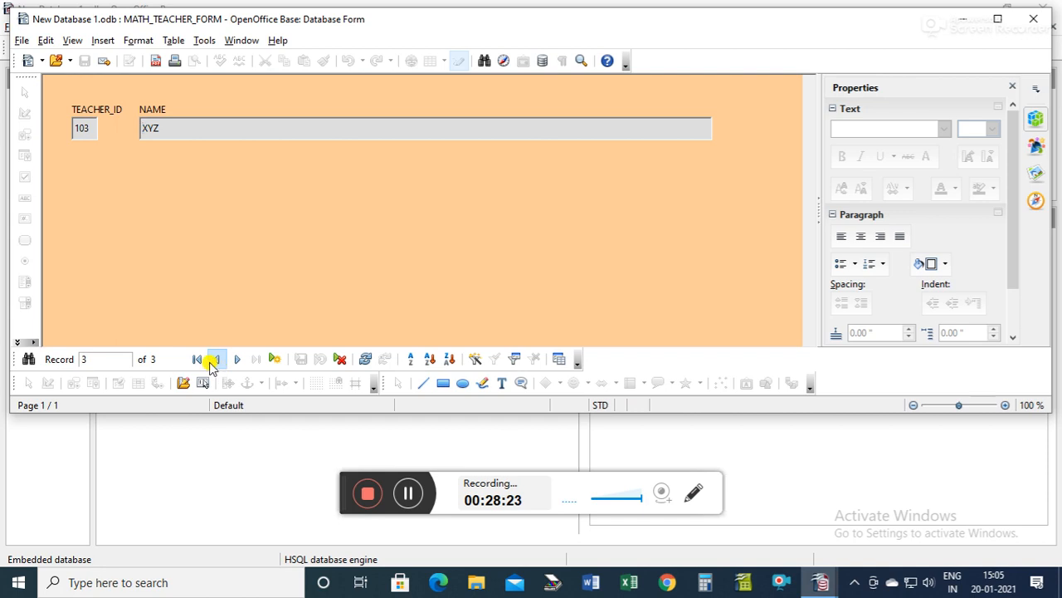
{"action": "left_click", "coordinate": [213, 362]}
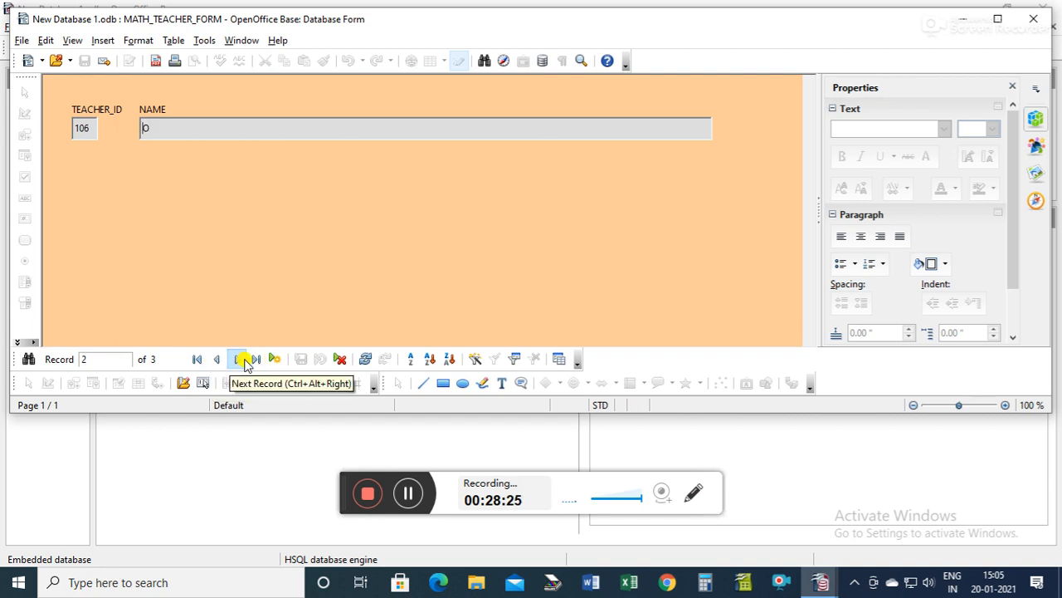
{"action": "left_click", "coordinate": [239, 359]}
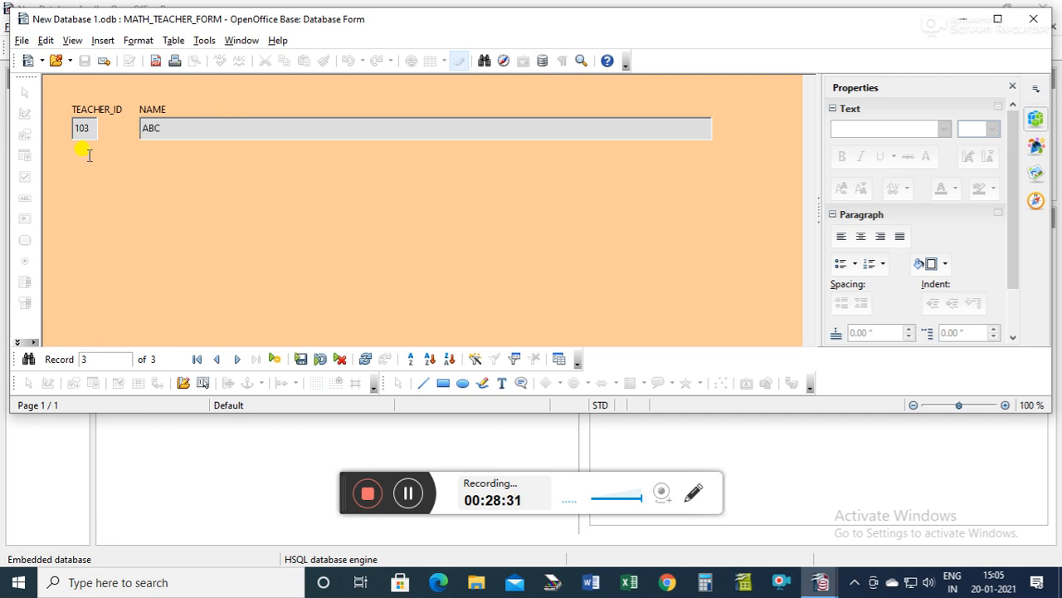
{"action": "left_click", "coordinate": [299, 360]}
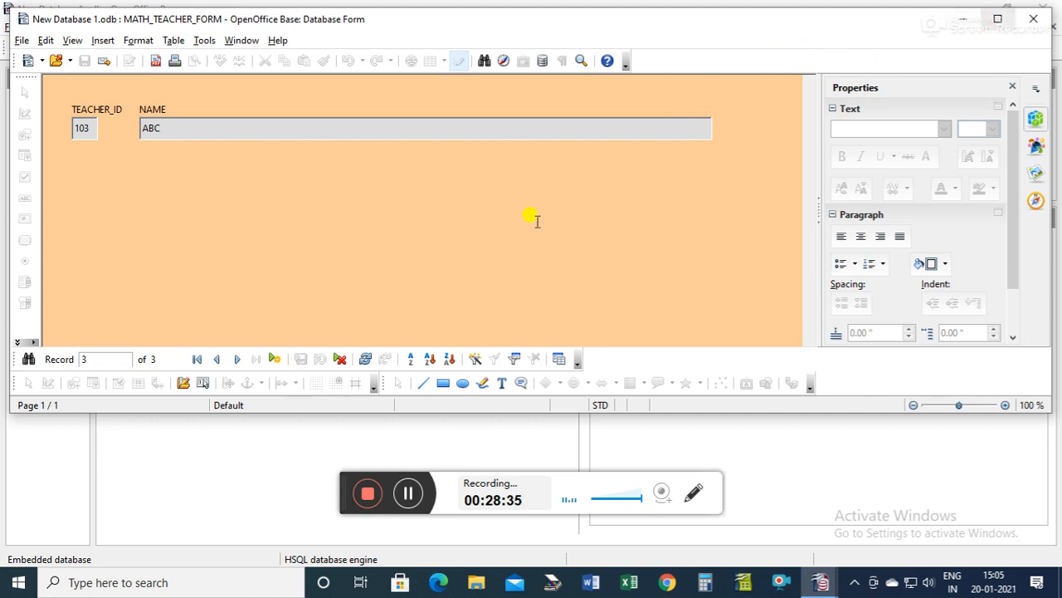
Step: Try to open the MATH_TEACHER table from the database window to check the edited name
{"action": "left_click", "coordinate": [215, 502]}
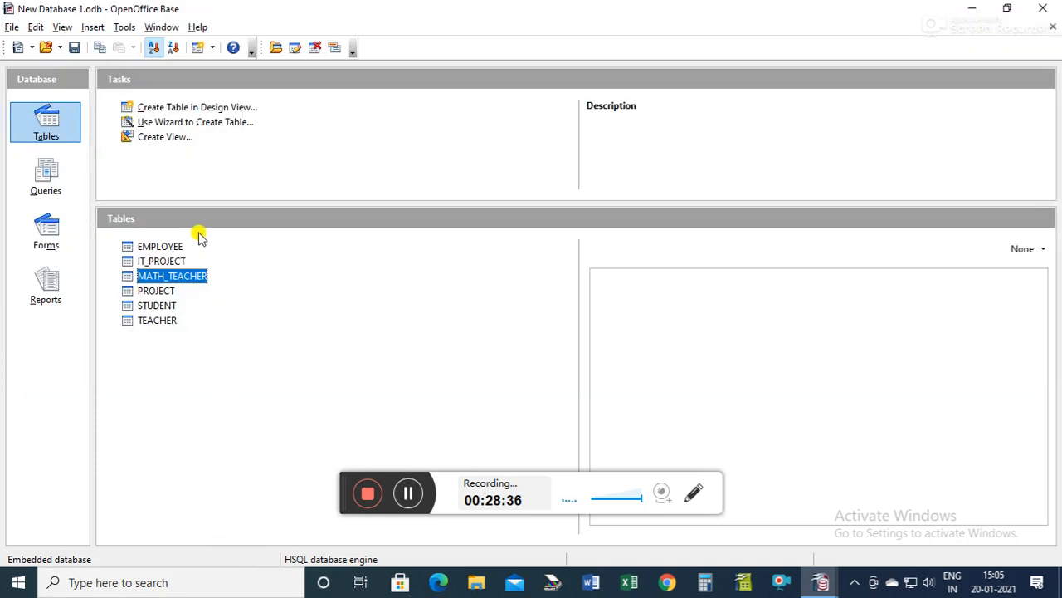
{"action": "double_click", "coordinate": [152, 275]}
{"action": "left_click", "coordinate": [734, 451]}
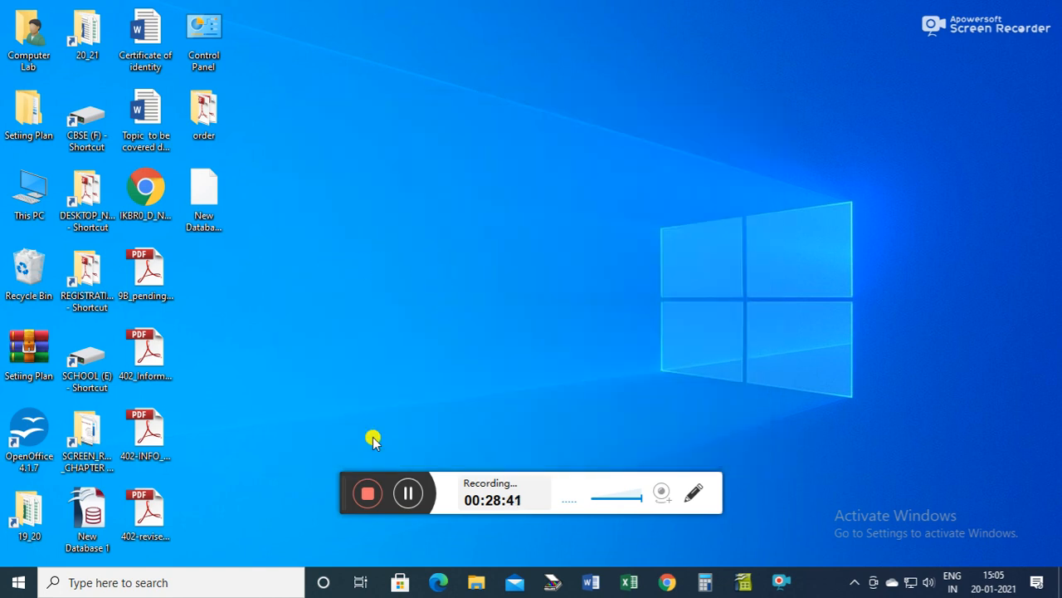
Step: Reopen New Database 1 from the desktop, run its document recovery, and dismiss the Add Table or Query dialog
{"action": "double_click", "coordinate": [83, 510]}
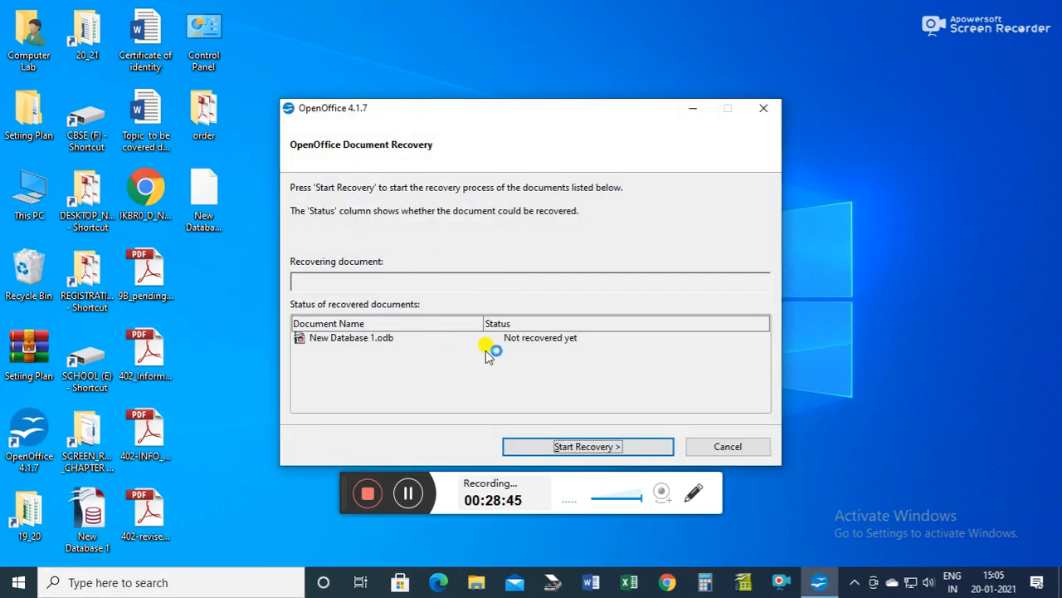
{"action": "left_click", "coordinate": [569, 448]}
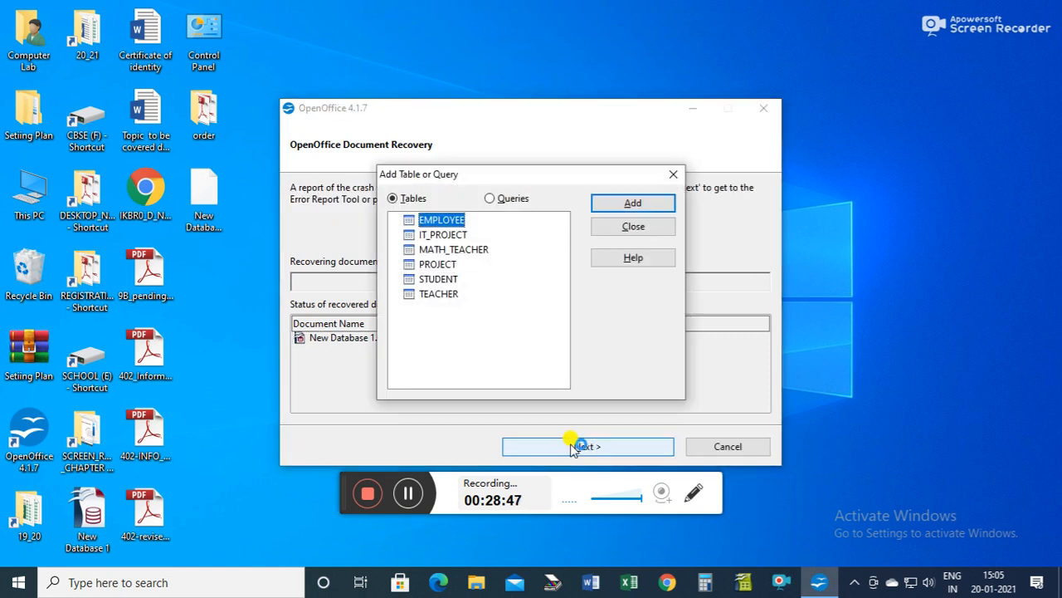
{"action": "left_click", "coordinate": [673, 177]}
{"action": "left_click", "coordinate": [612, 444]}
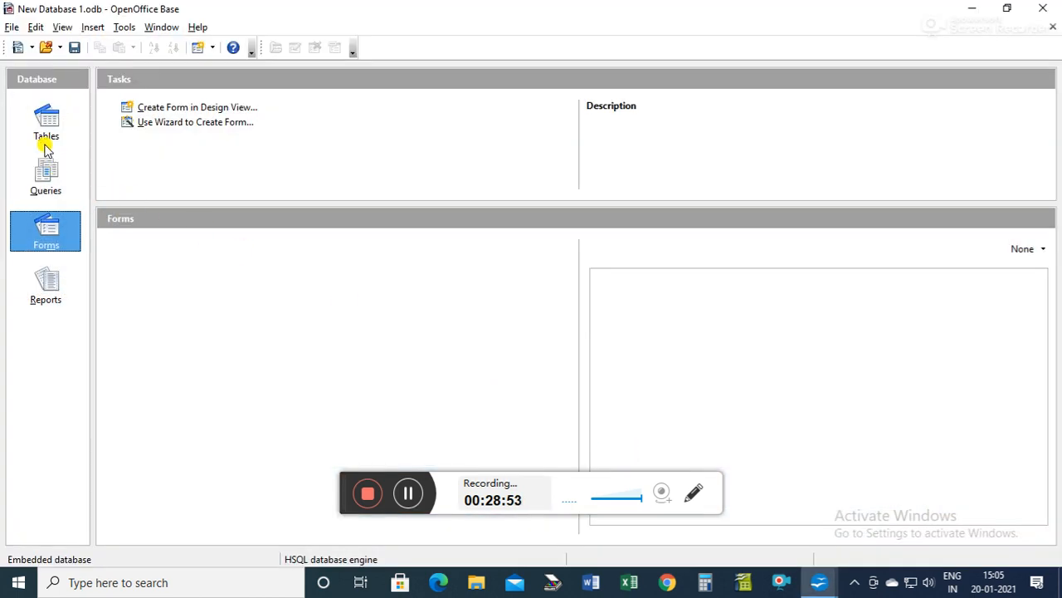
Step: Open the MATH_TEACHER table from the recovered database, examine its records, and close the table
{"action": "left_click", "coordinate": [43, 124]}
{"action": "double_click", "coordinate": [172, 279]}
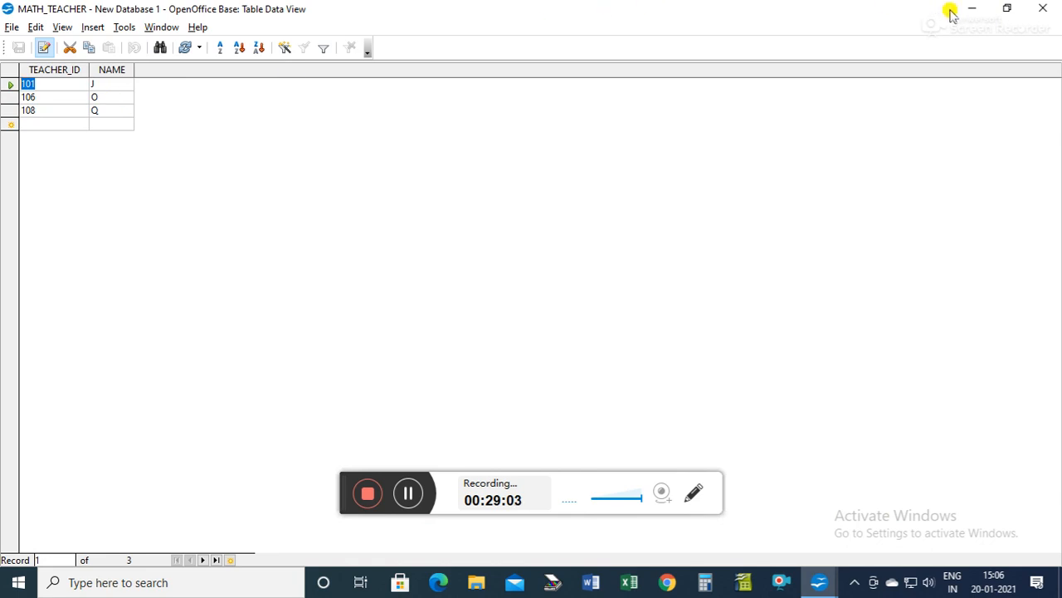
{"action": "left_click", "coordinate": [1043, 9]}
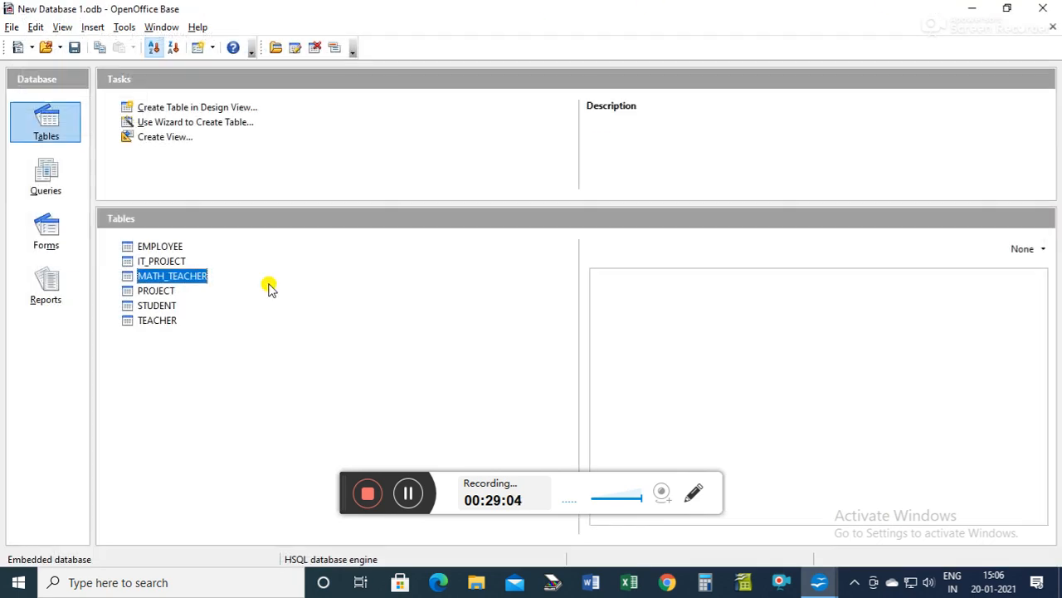
{"action": "double_click", "coordinate": [163, 277]}
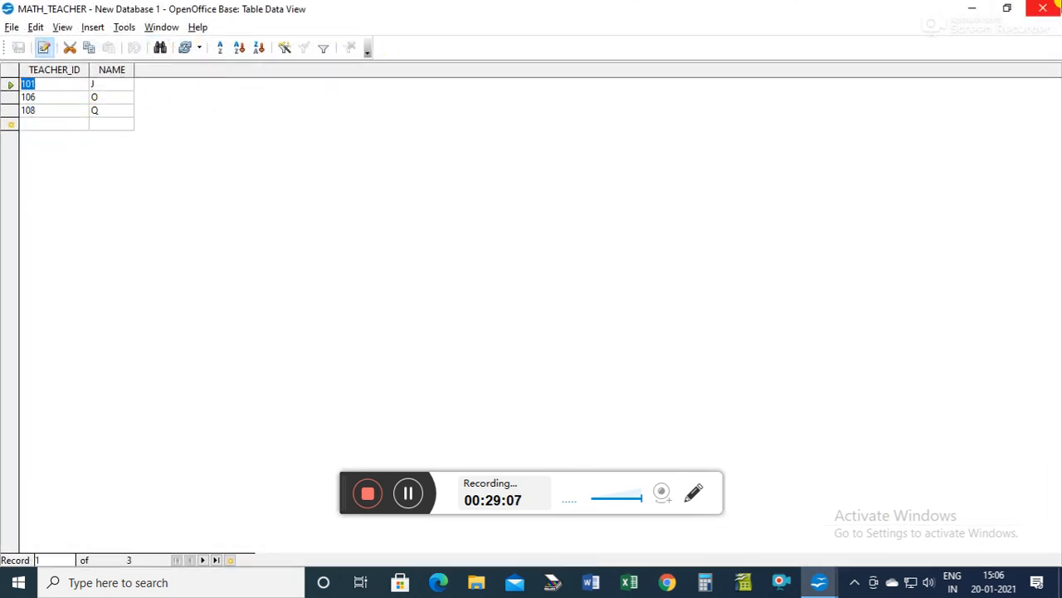
{"action": "left_click", "coordinate": [1053, 7]}
{"action": "left_click", "coordinate": [51, 233]}
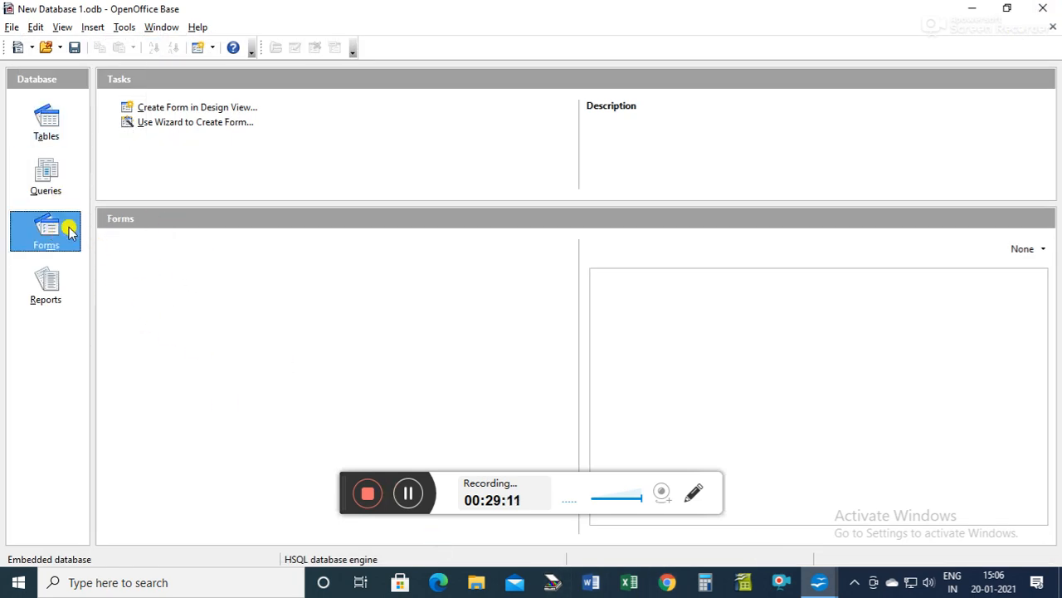
{"action": "mouse_move", "coordinate": [188, 111]}
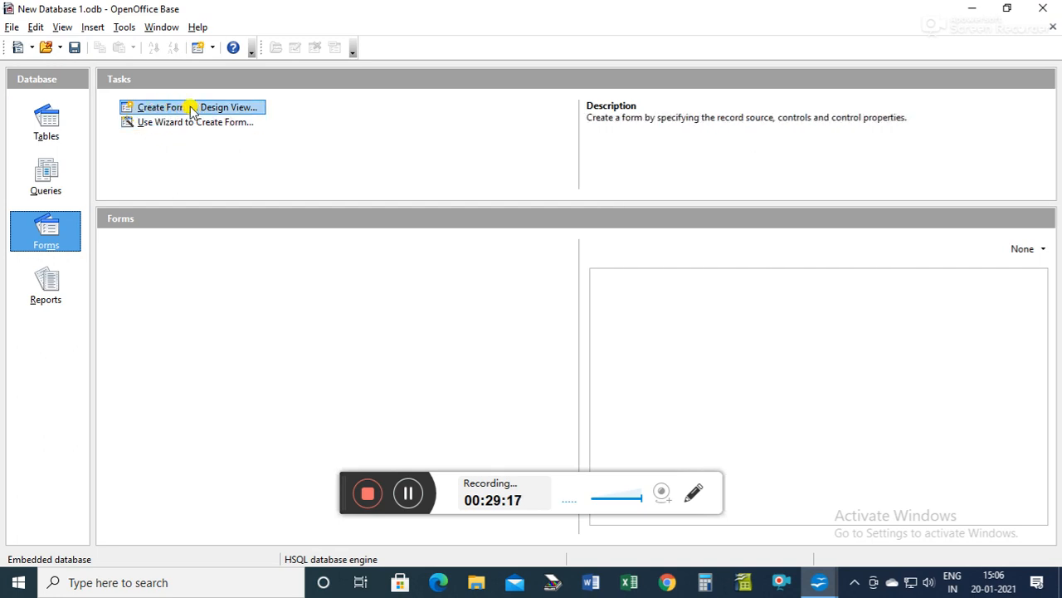
{"action": "left_click", "coordinate": [191, 109]}
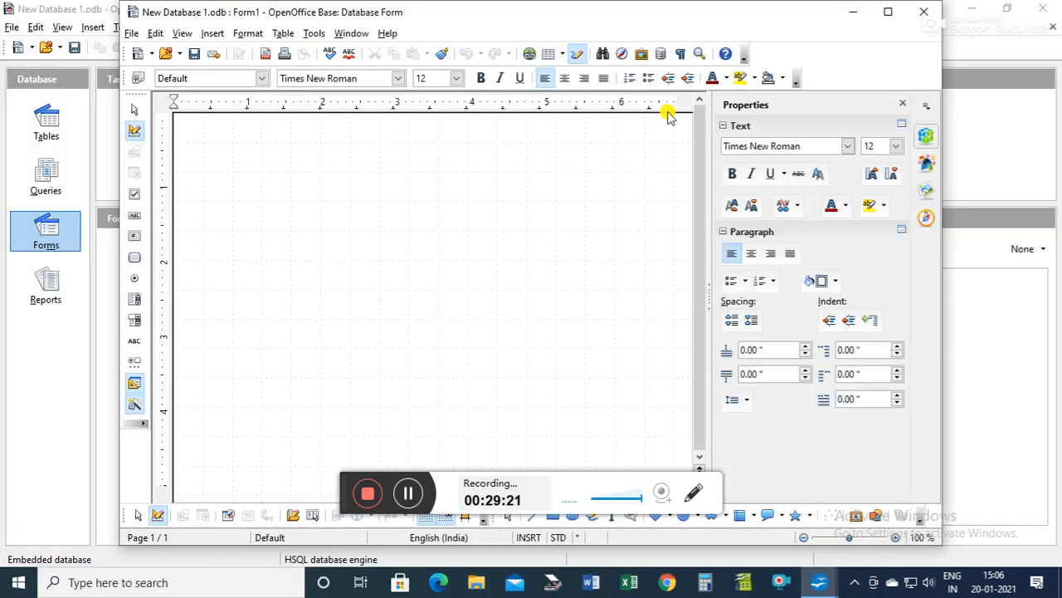
{"action": "left_click", "coordinate": [923, 13]}
{"action": "left_click", "coordinate": [536, 302]}
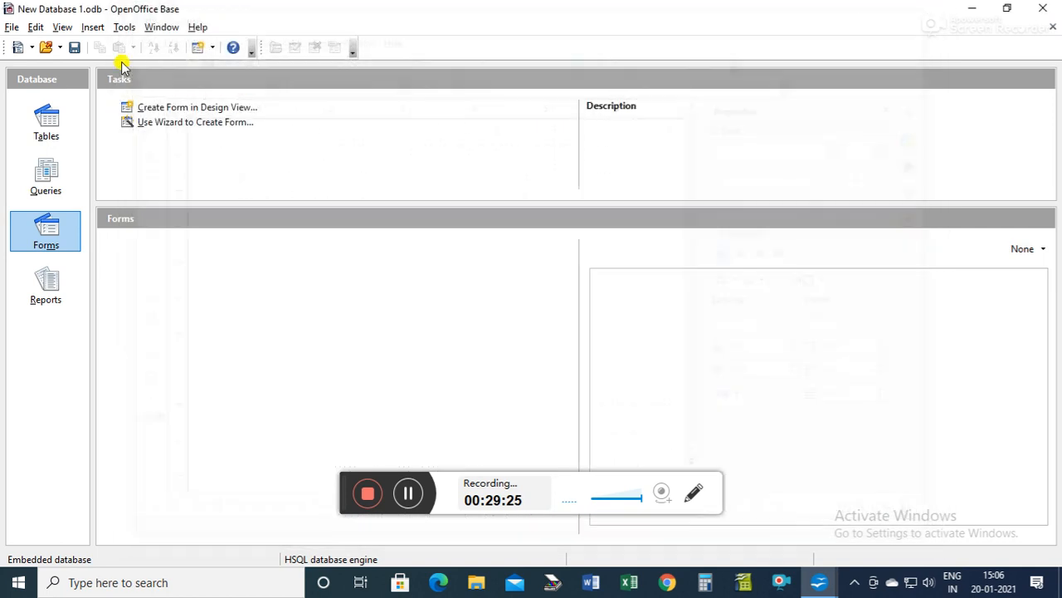
Step: Start the Form Wizard, include all fields of Table: MATH_TEACHER, and continue without a sub-form
{"action": "key", "text": "Down"}
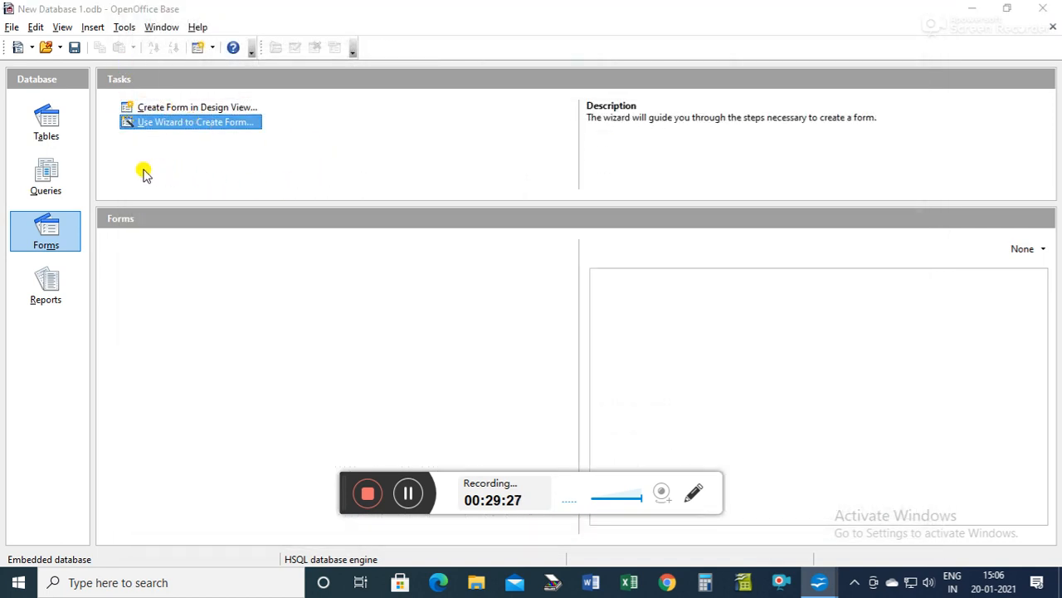
{"action": "key", "text": "Return"}
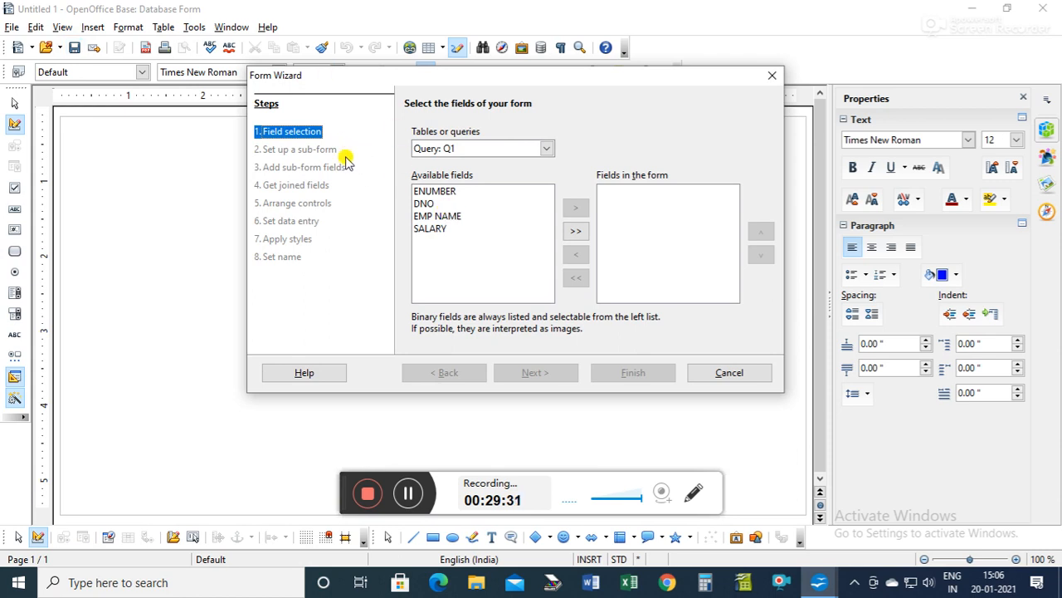
{"action": "left_click", "coordinate": [492, 147]}
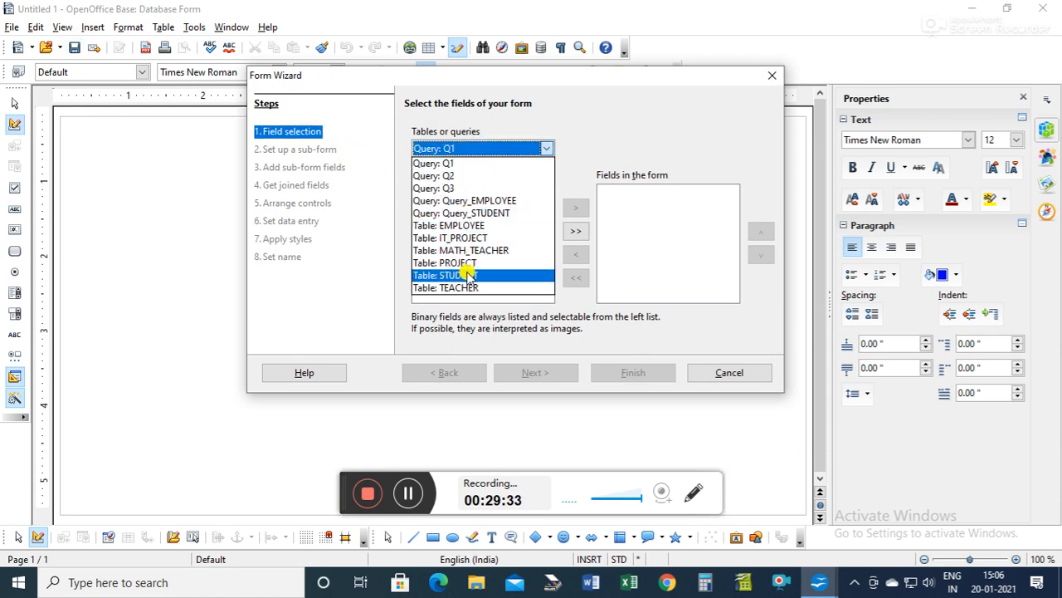
{"action": "left_click", "coordinate": [471, 250]}
{"action": "left_click", "coordinate": [574, 231]}
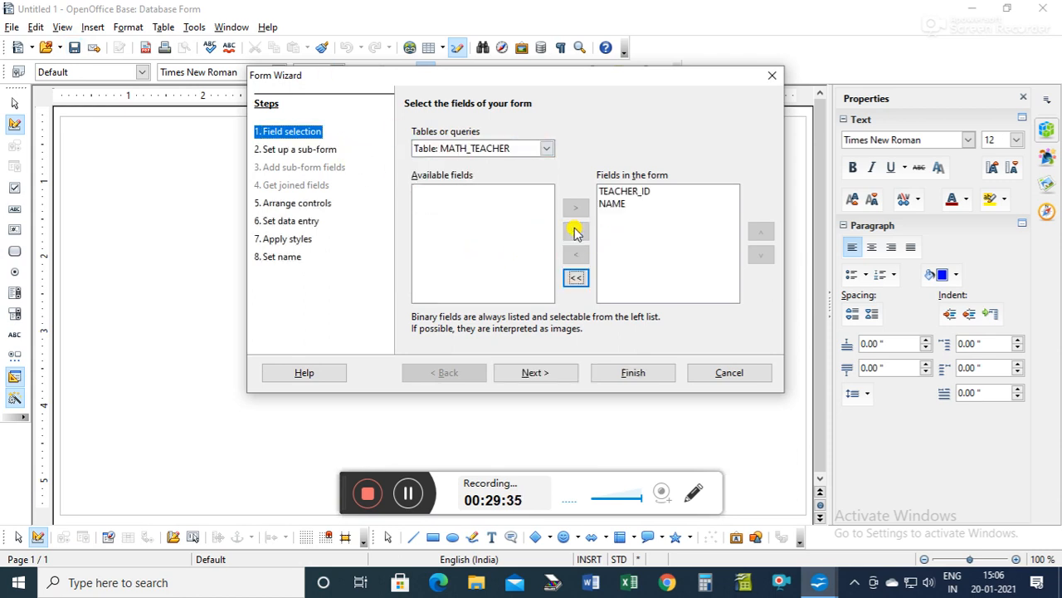
{"action": "left_click", "coordinate": [547, 373]}
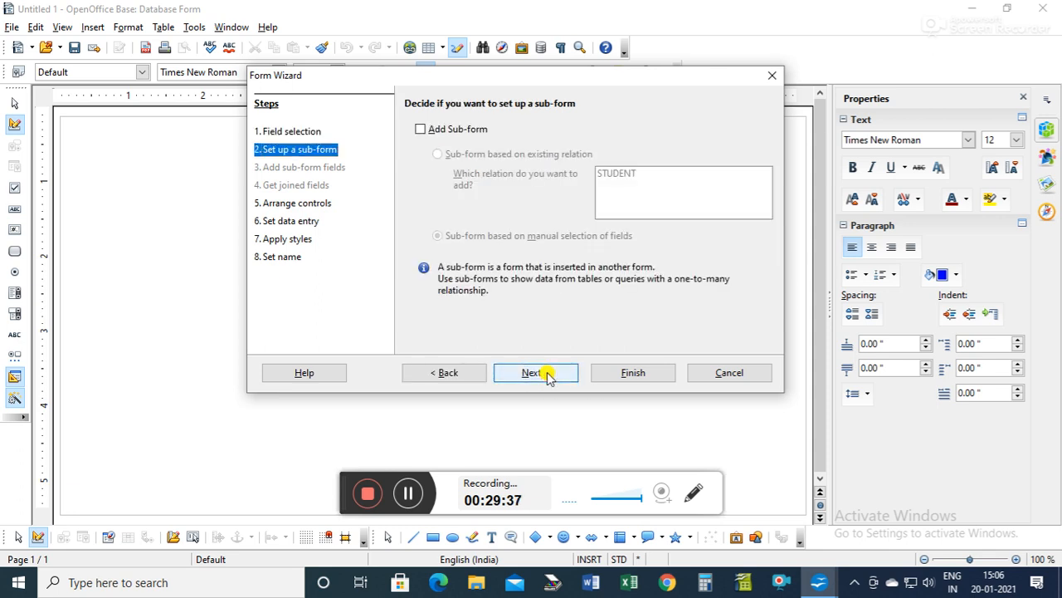
{"action": "left_click", "coordinate": [548, 374]}
Step: Arrange the form In Blocks - Labels Above, keep the Beige style with 3-D look, and create it as MATH_TEACHER_FORM ready to work with
{"action": "left_click", "coordinate": [646, 220]}
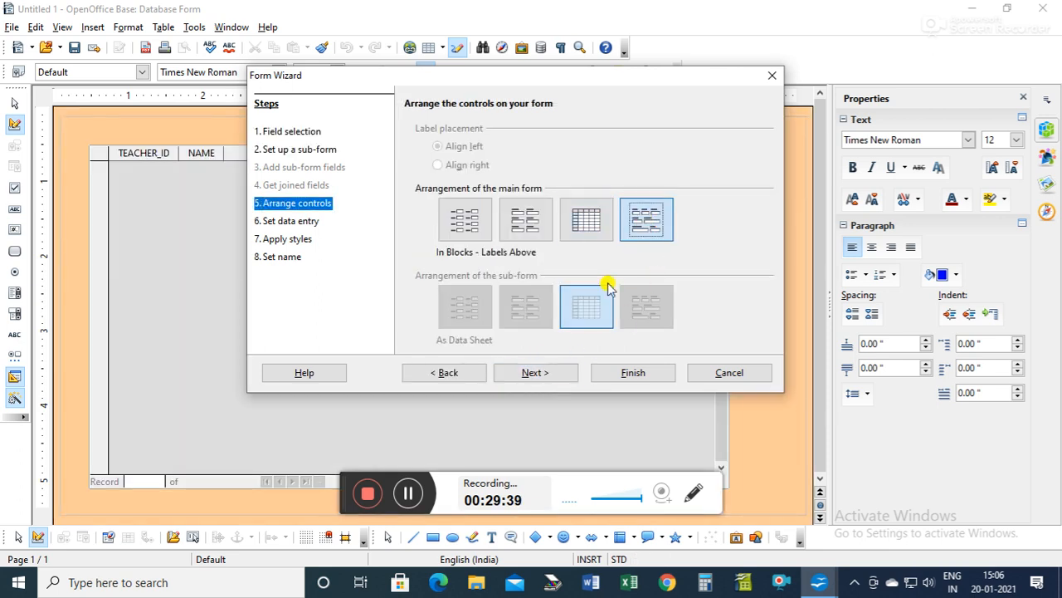
{"action": "left_click", "coordinate": [545, 373]}
{"action": "left_click", "coordinate": [532, 373]}
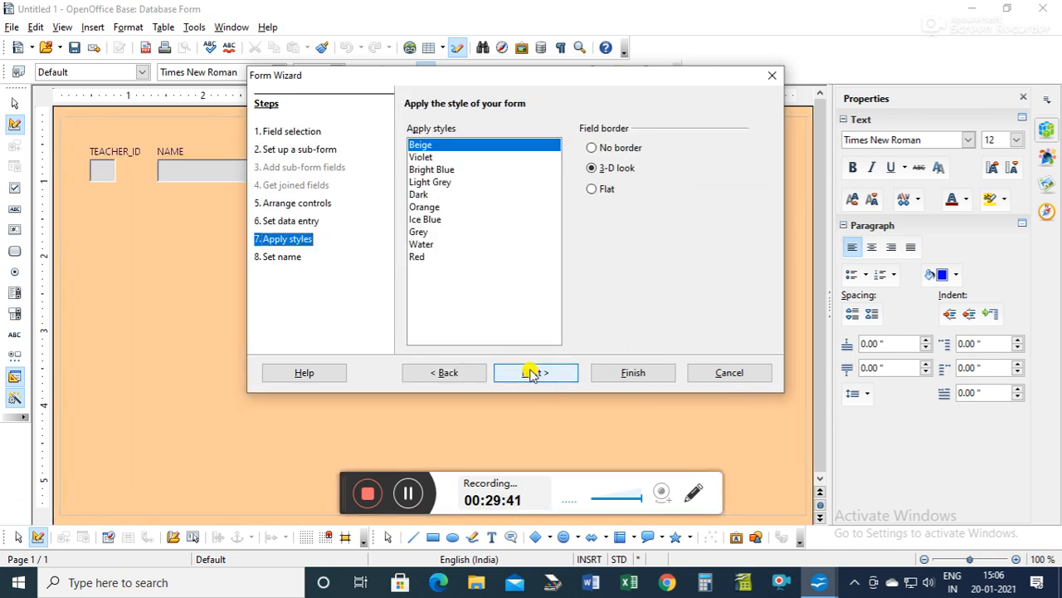
{"action": "left_click", "coordinate": [532, 374]}
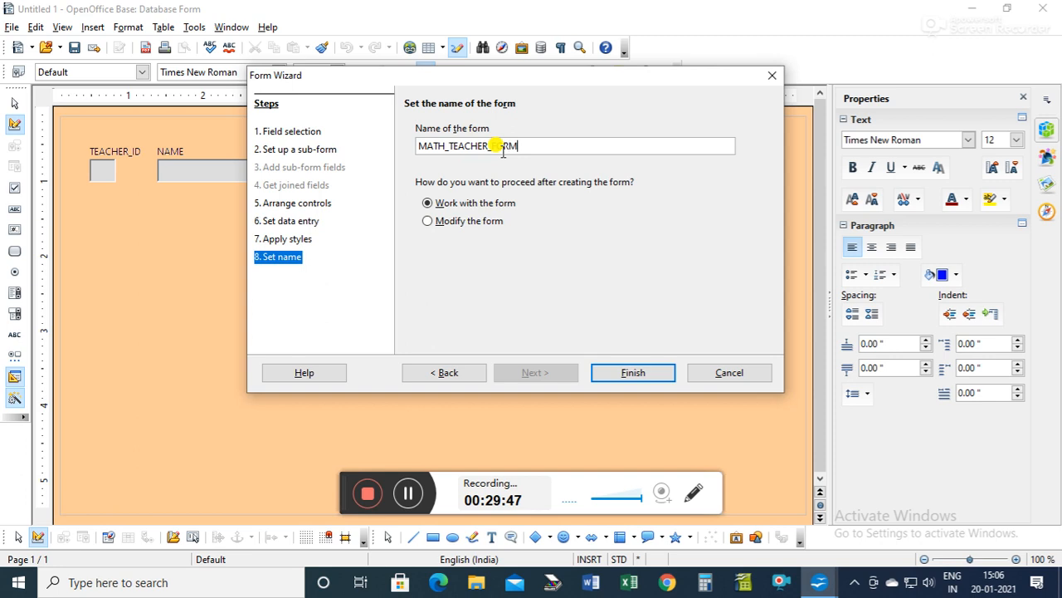
{"action": "left_click", "coordinate": [632, 372]}
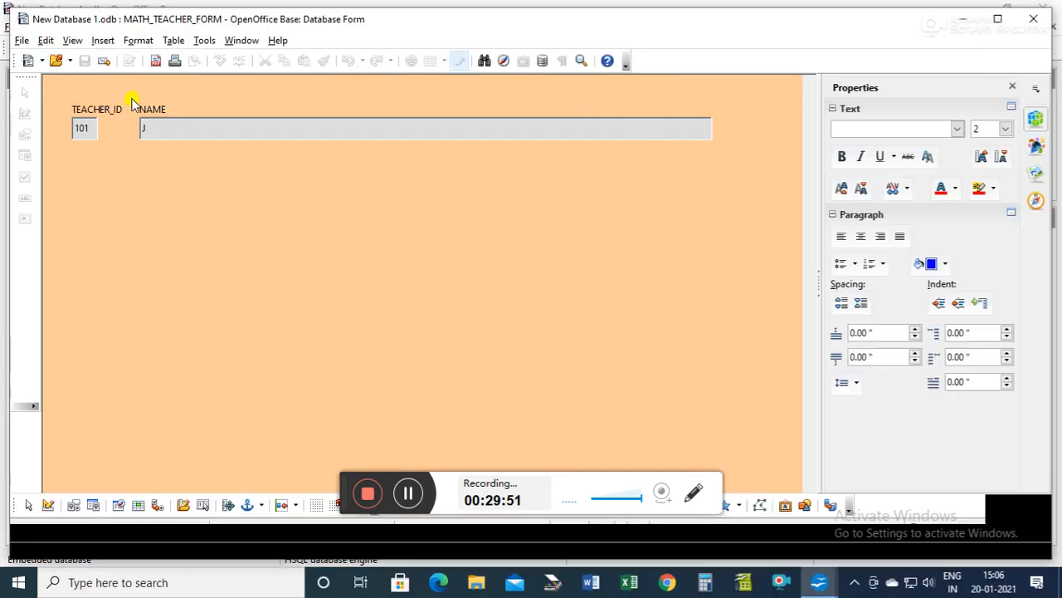
Step: In MATH_TEACHER_FORM, change the NAME of the record with TEACHER_ID 106 to ABC and save the record
{"action": "left_click", "coordinate": [22, 40]}
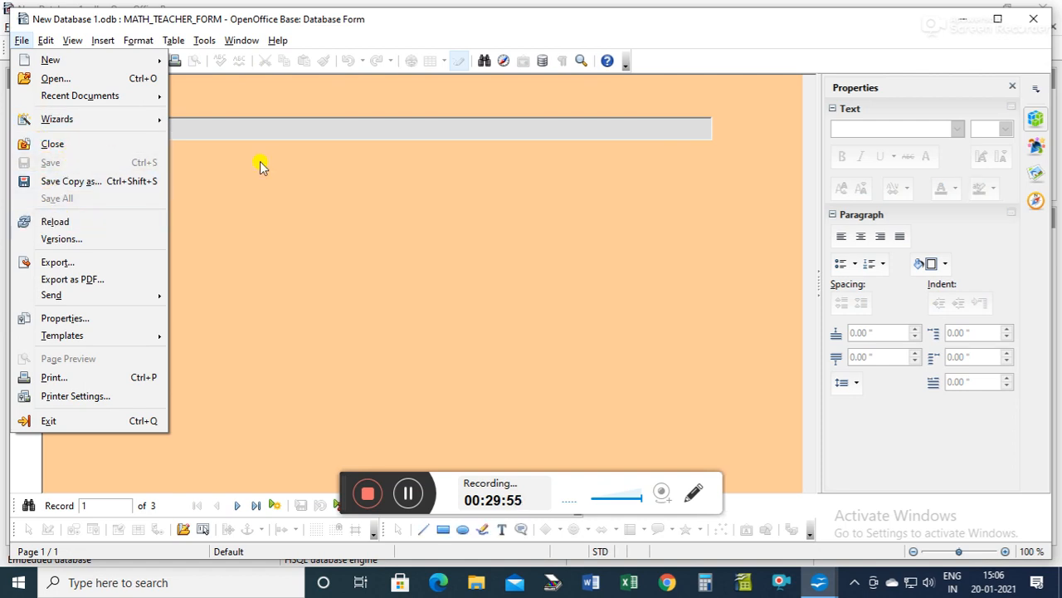
{"action": "left_click", "coordinate": [364, 180]}
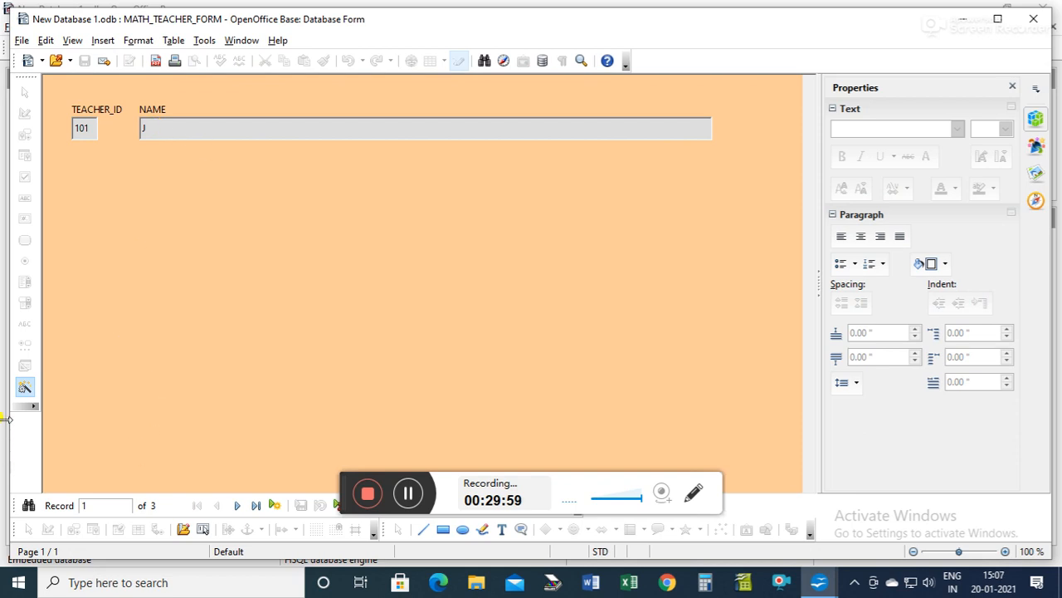
{"action": "left_click", "coordinate": [238, 506]}
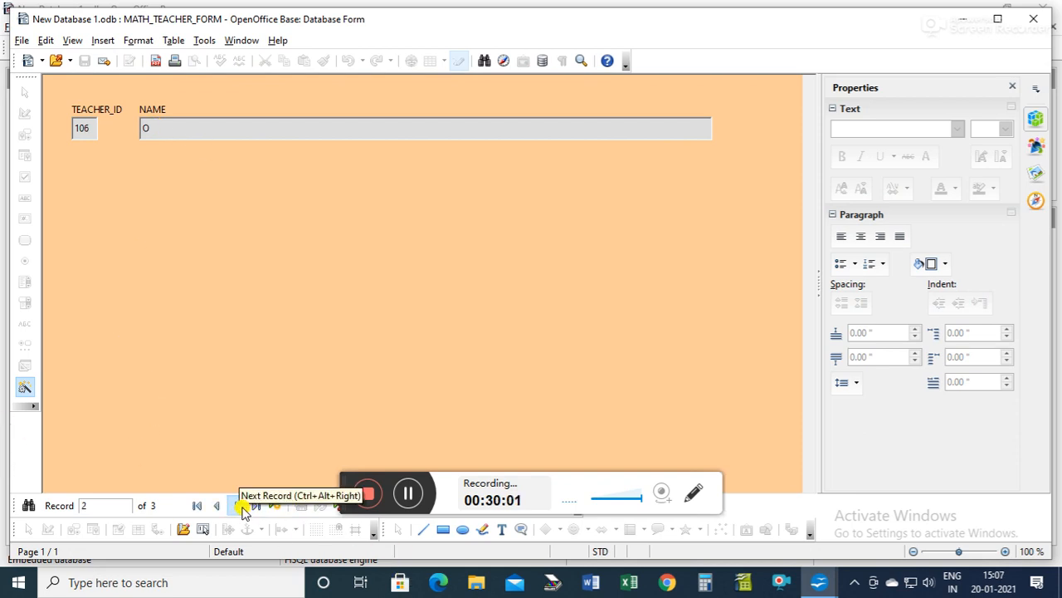
{"action": "left_click", "coordinate": [176, 130]}
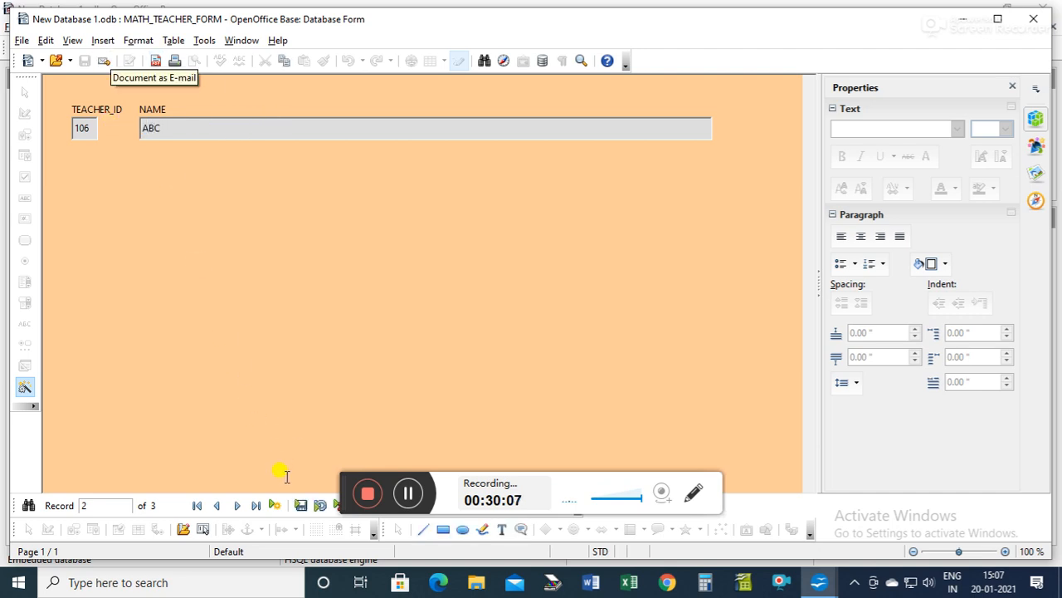
{"action": "left_click", "coordinate": [303, 506]}
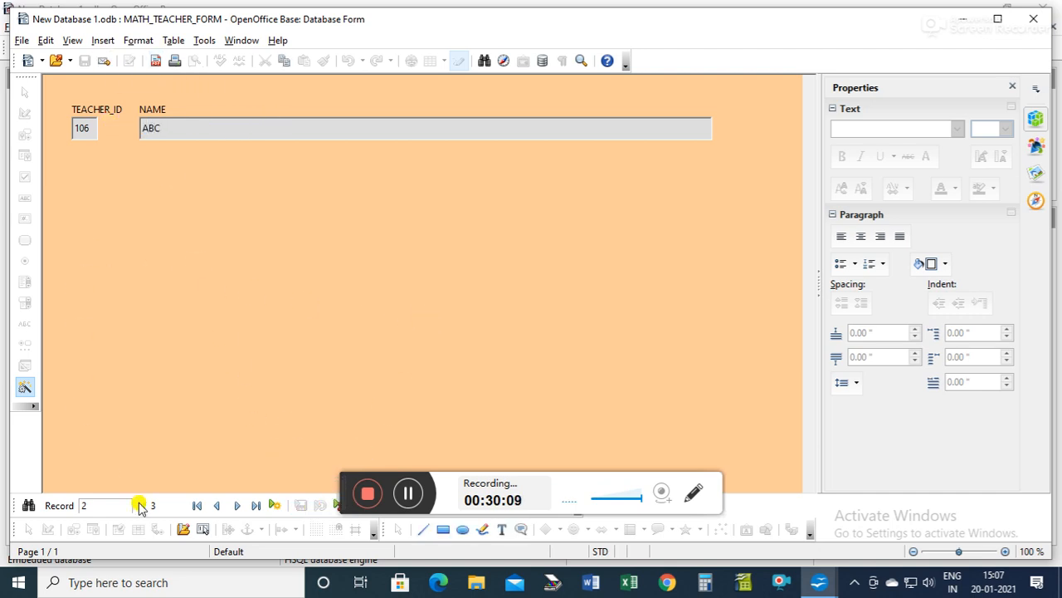
Step: Return to the database window, open the MATH_TEACHER table to check the edited NAME, and close it
{"action": "left_click", "coordinate": [961, 17]}
{"action": "left_click", "coordinate": [43, 133]}
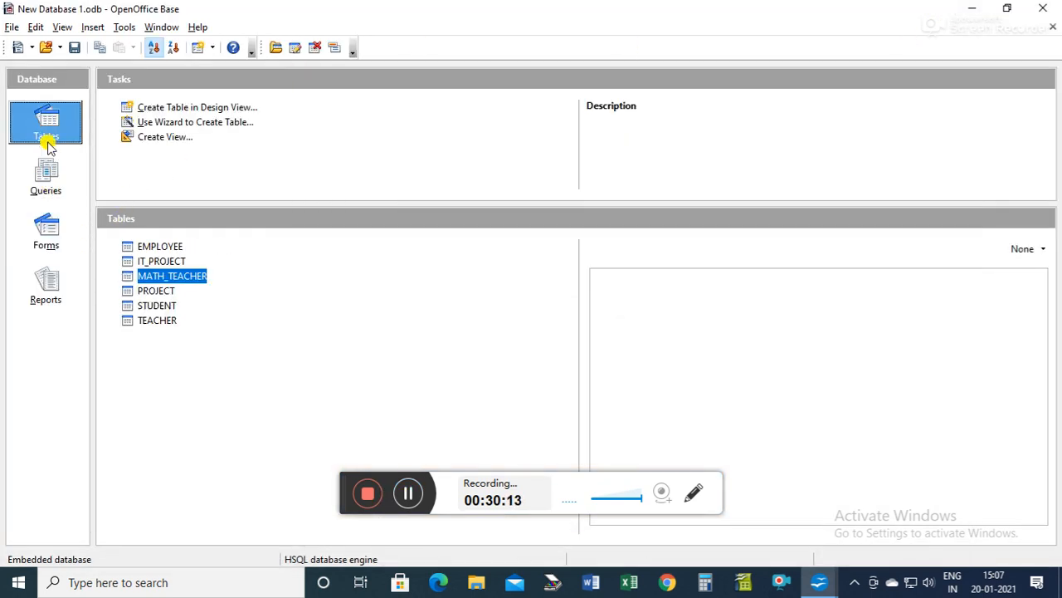
{"action": "double_click", "coordinate": [172, 278]}
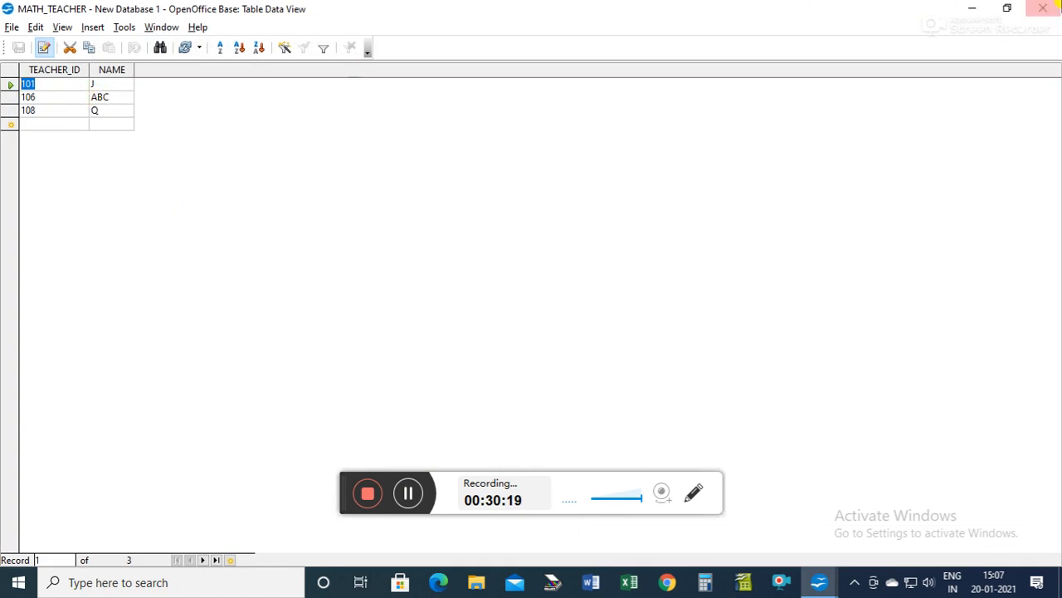
{"action": "left_click", "coordinate": [1052, 8]}
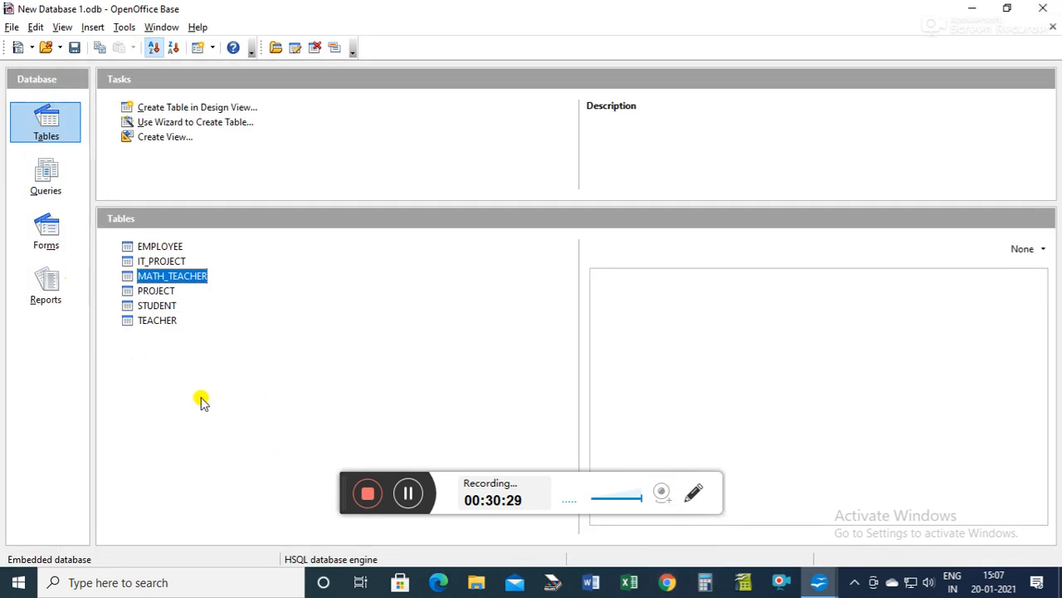
Step: Close the running MATH_TEACHER_FORM window and reopen the form from the database's forms in design mode for editing
{"action": "mouse_move", "coordinate": [817, 581]}
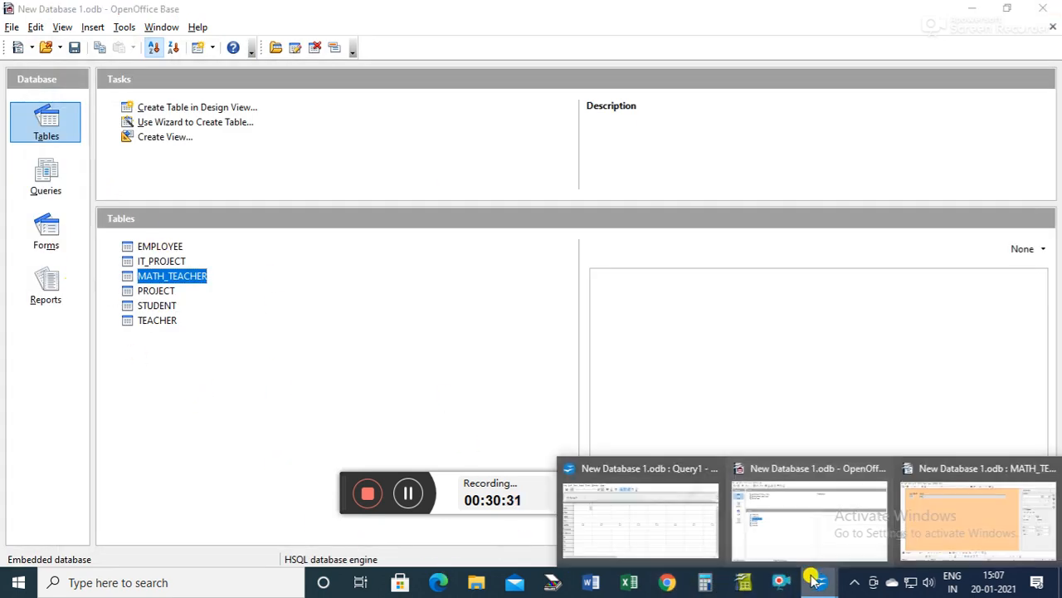
{"action": "left_click", "coordinate": [930, 504]}
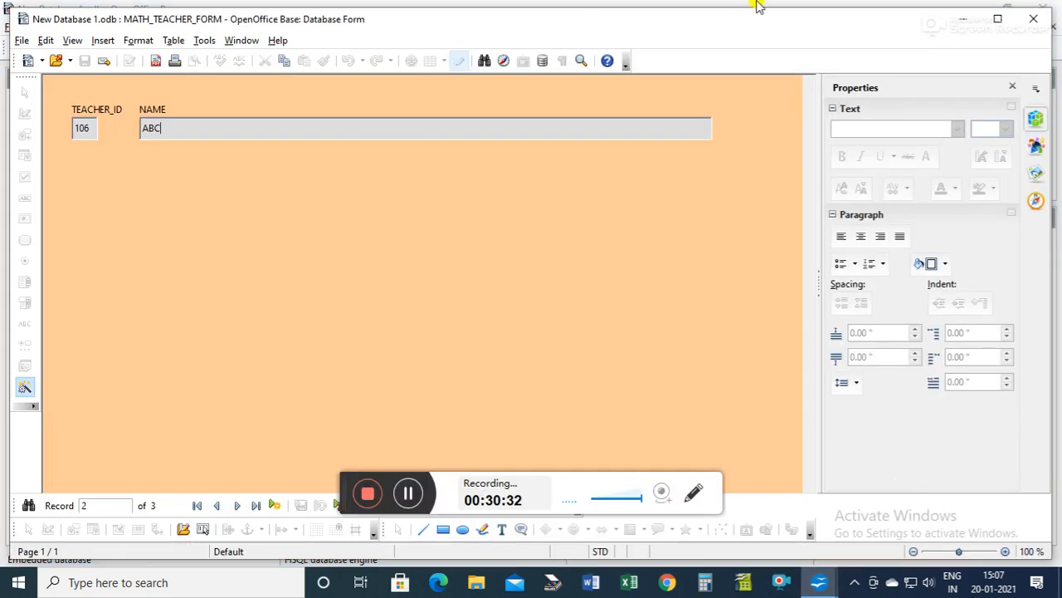
{"action": "left_click", "coordinate": [1045, 25]}
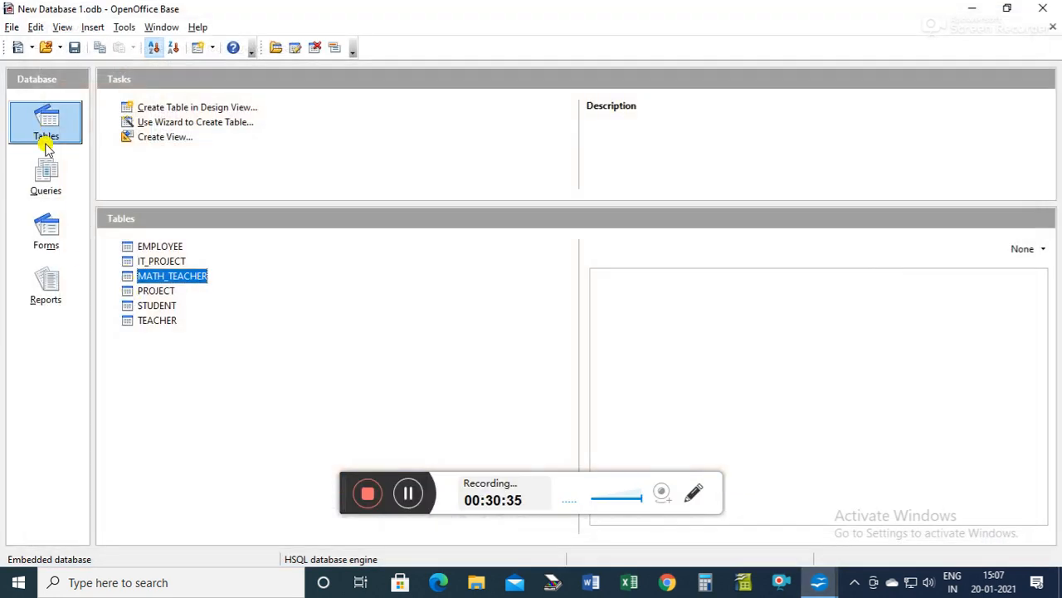
{"action": "left_click", "coordinate": [37, 230]}
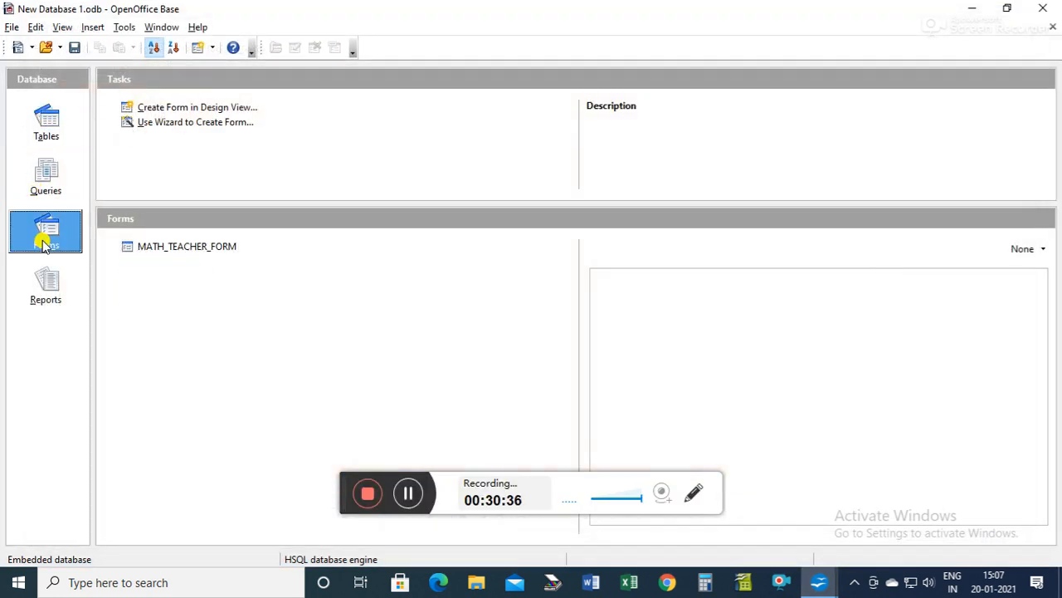
{"action": "left_click", "coordinate": [167, 248]}
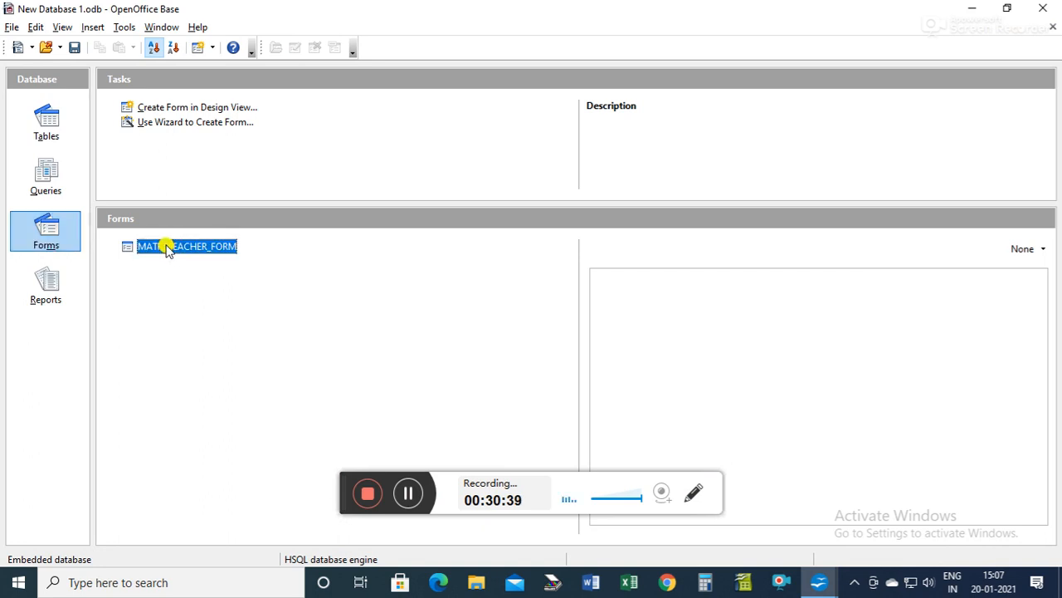
{"action": "right_click", "coordinate": [167, 248]}
{"action": "left_click", "coordinate": [200, 308]}
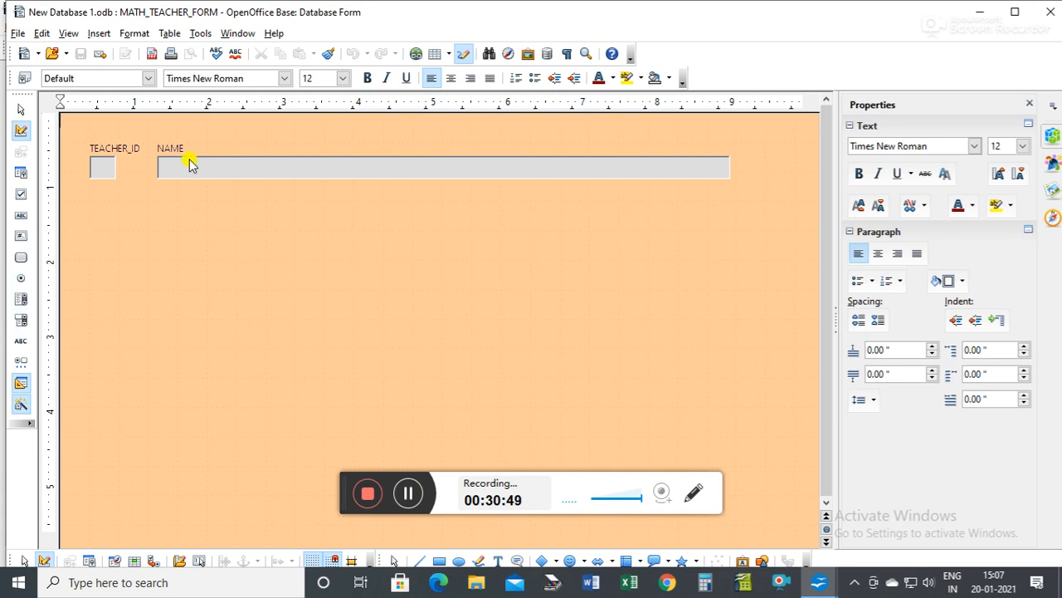
Step: Add a label field about 2.17 by 0.59 inches below the NAME field and set its label text to FORM
{"action": "left_click", "coordinate": [21, 342]}
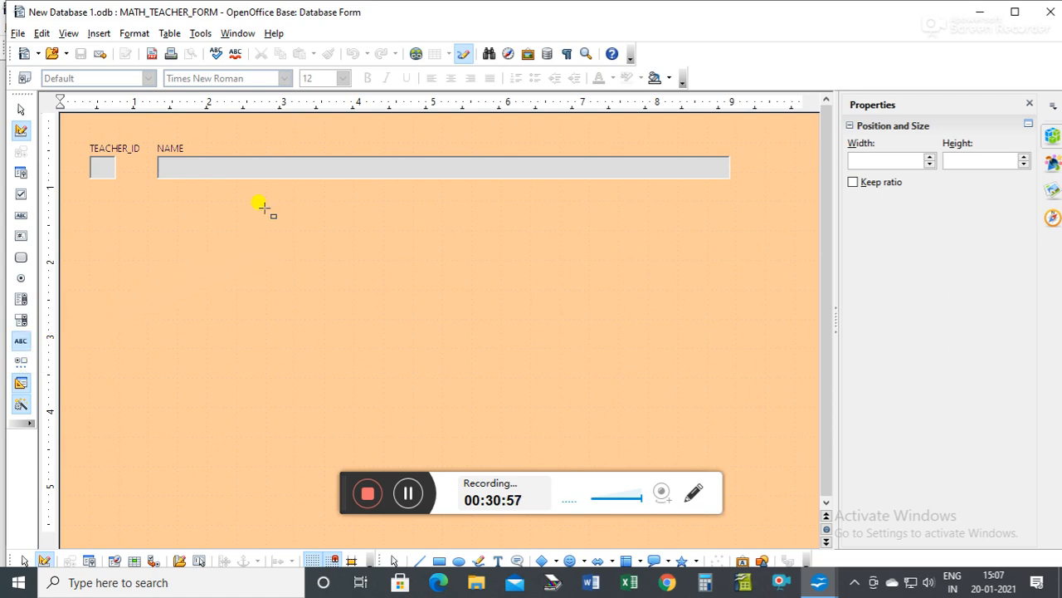
{"action": "left_click_drag", "start_coordinate": [260, 207], "coordinate": [422, 250]}
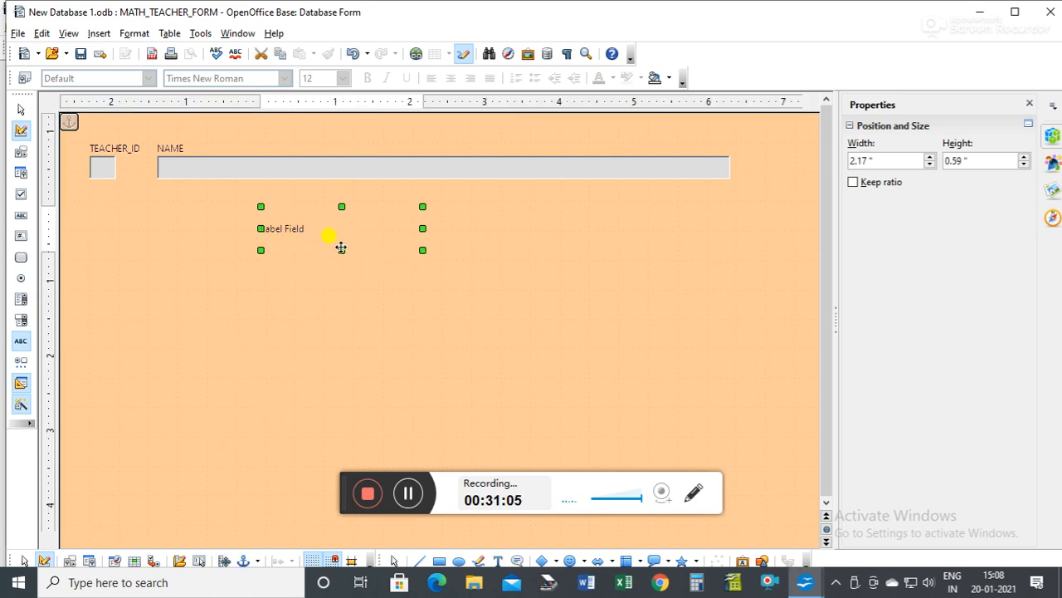
{"action": "double_click", "coordinate": [352, 221]}
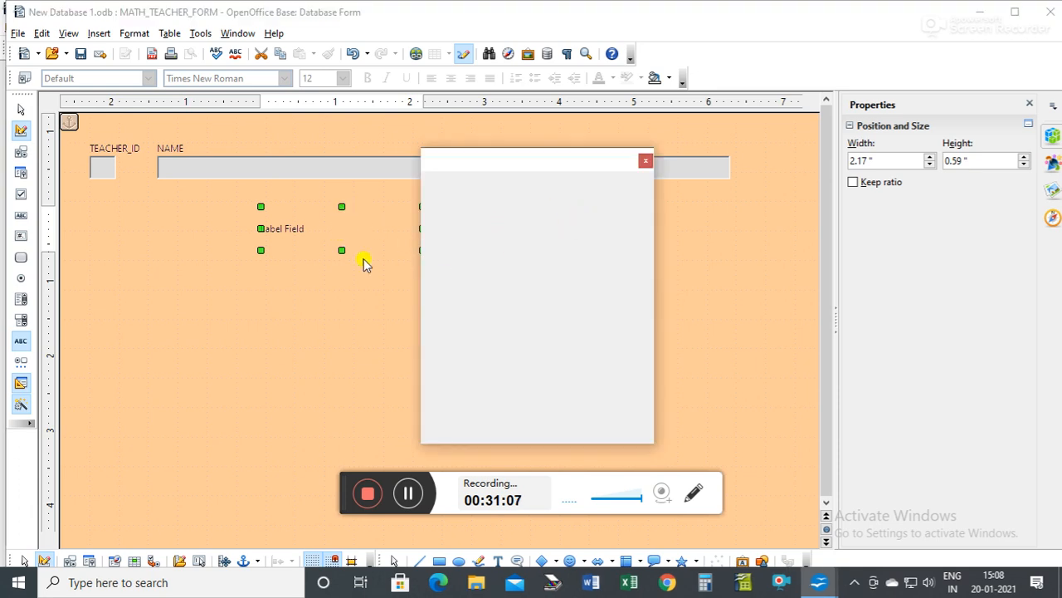
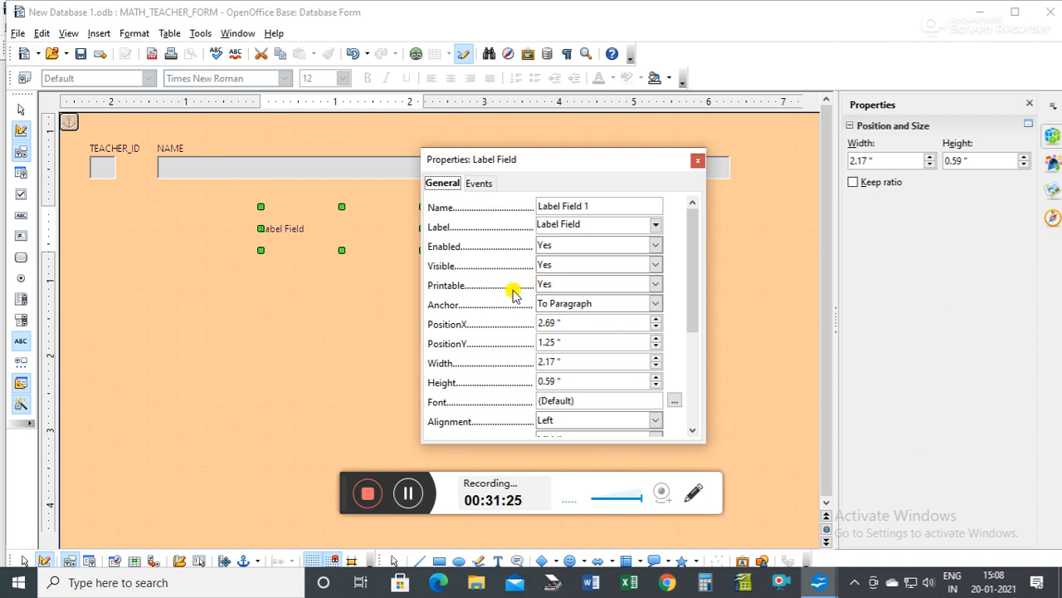
{"action": "left_click", "coordinate": [596, 224]}
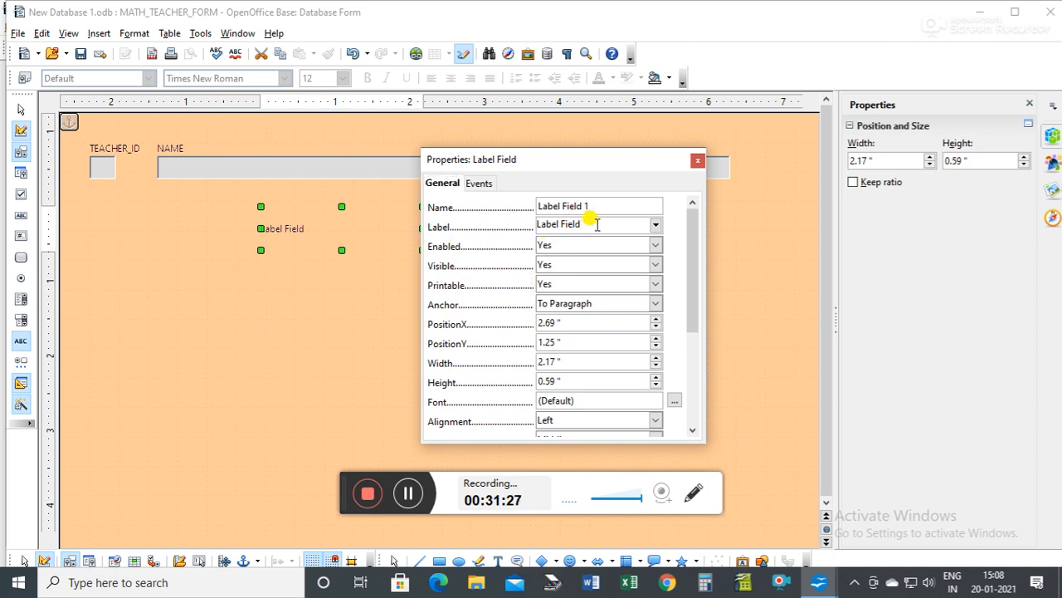
{"action": "left_click", "coordinate": [655, 225]}
{"action": "left_click", "coordinate": [656, 224]}
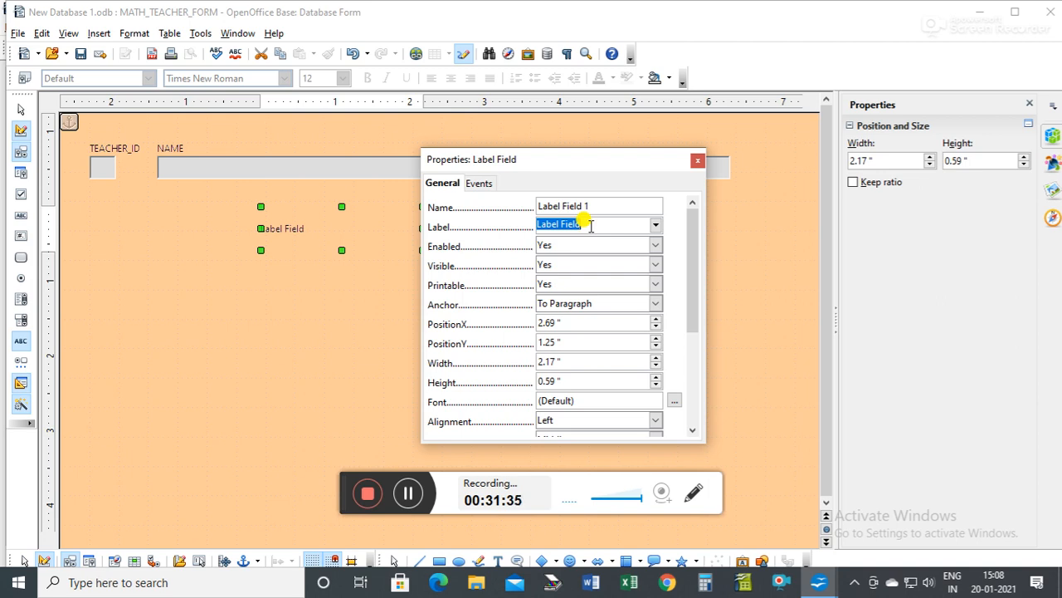
{"action": "type", "text": "FORM"}
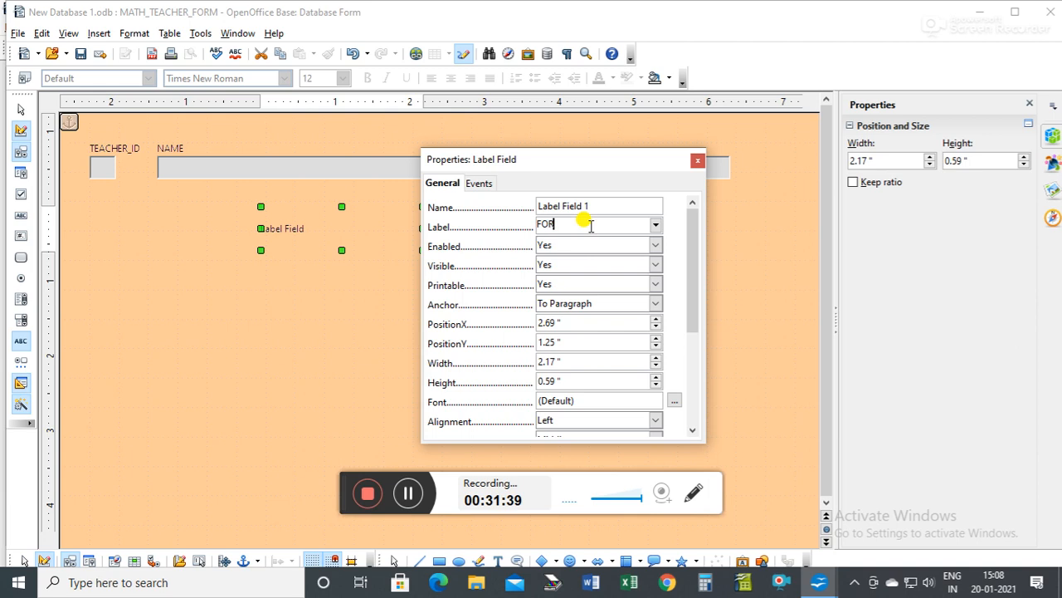
{"action": "left_click", "coordinate": [702, 165]}
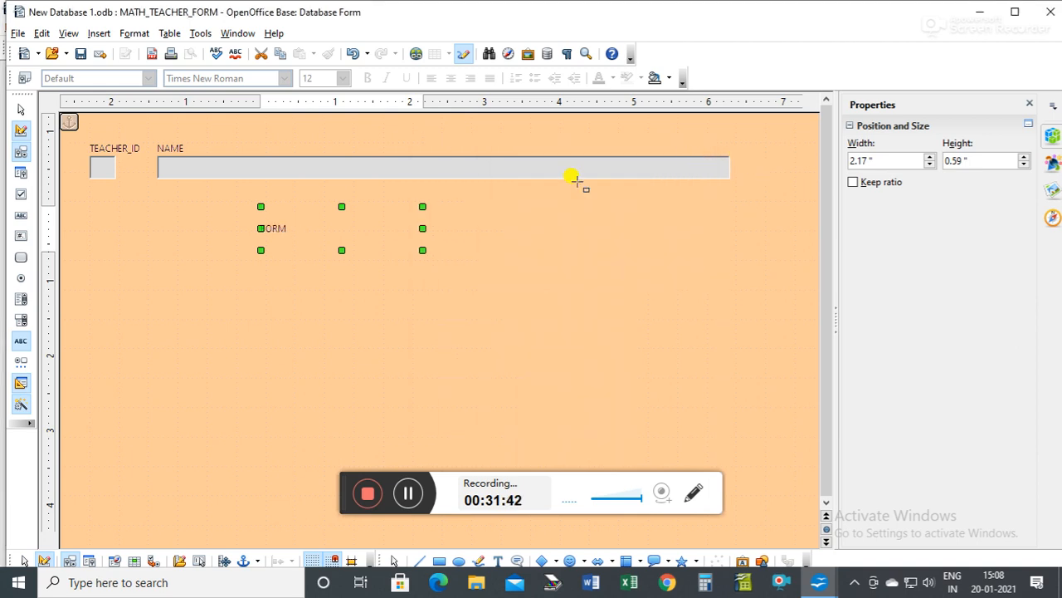
{"action": "double_click", "coordinate": [278, 229]}
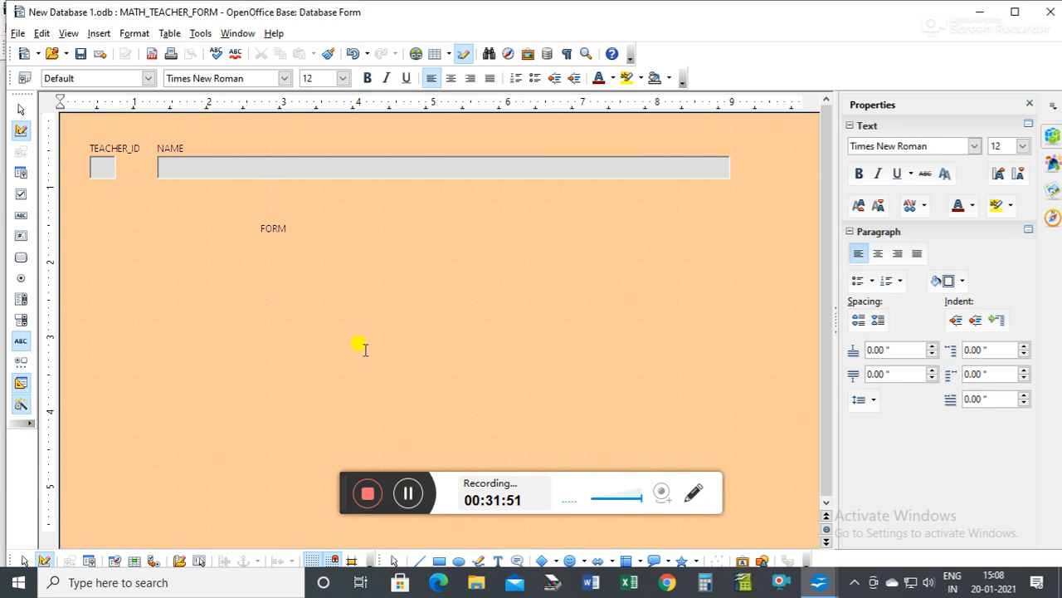
Step: Change the form's page background colour to Pale yellow
{"action": "right_click", "coordinate": [160, 343]}
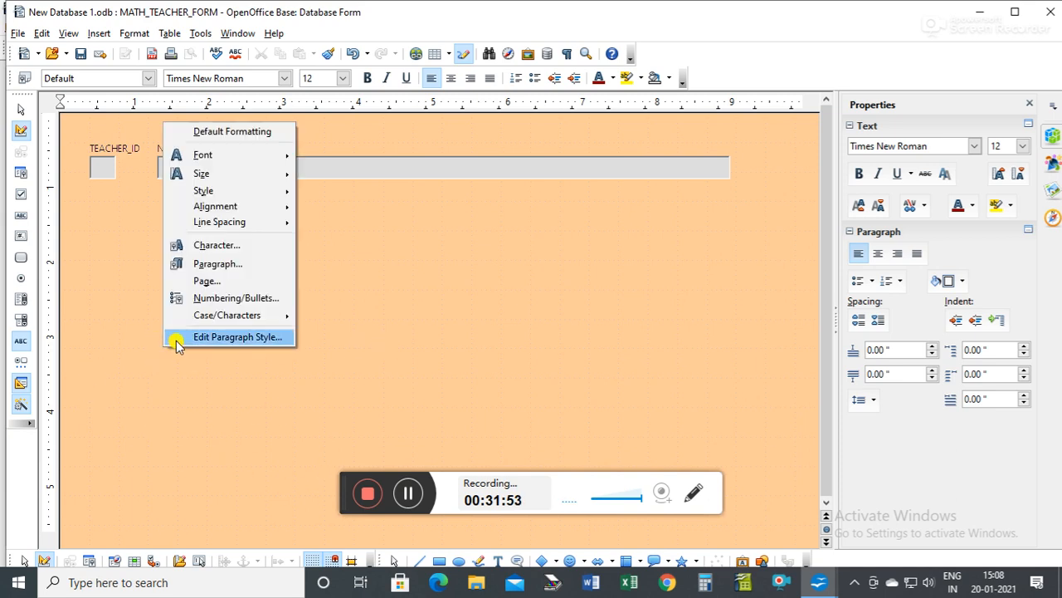
{"action": "left_click", "coordinate": [216, 281]}
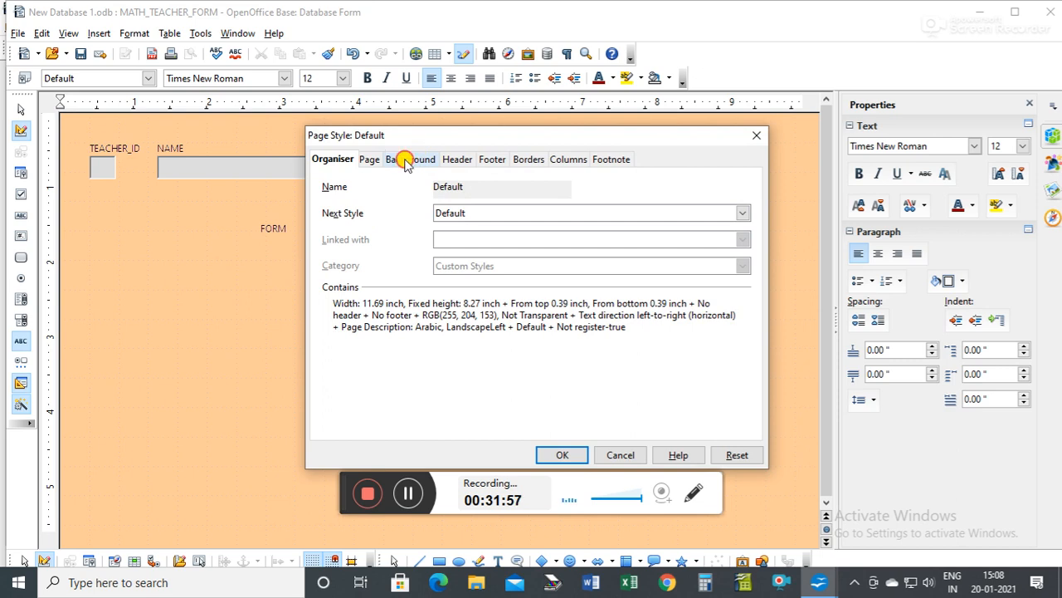
{"action": "left_click", "coordinate": [405, 162]}
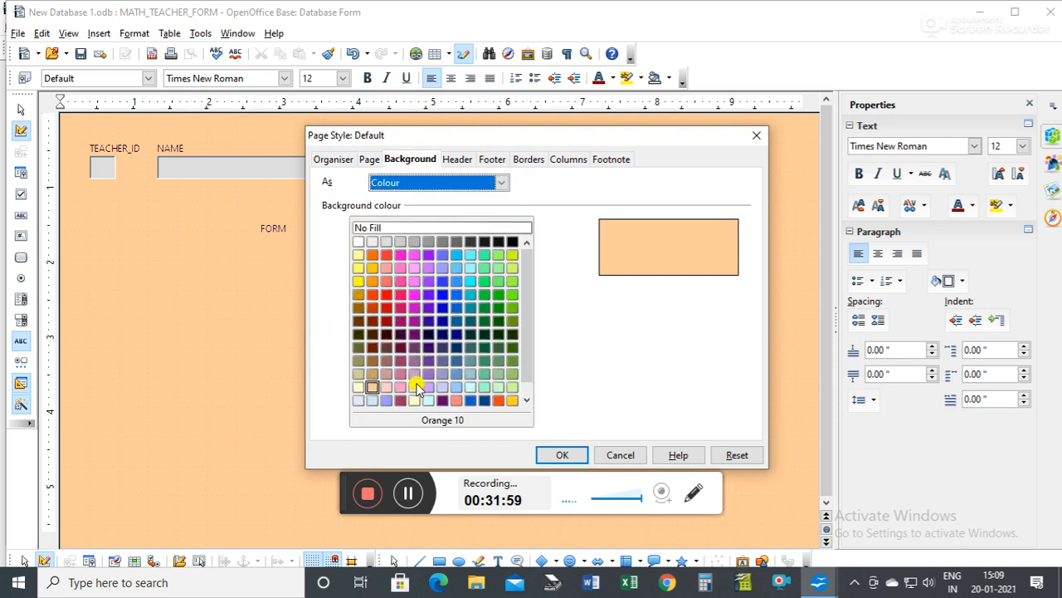
{"action": "left_click", "coordinate": [416, 401]}
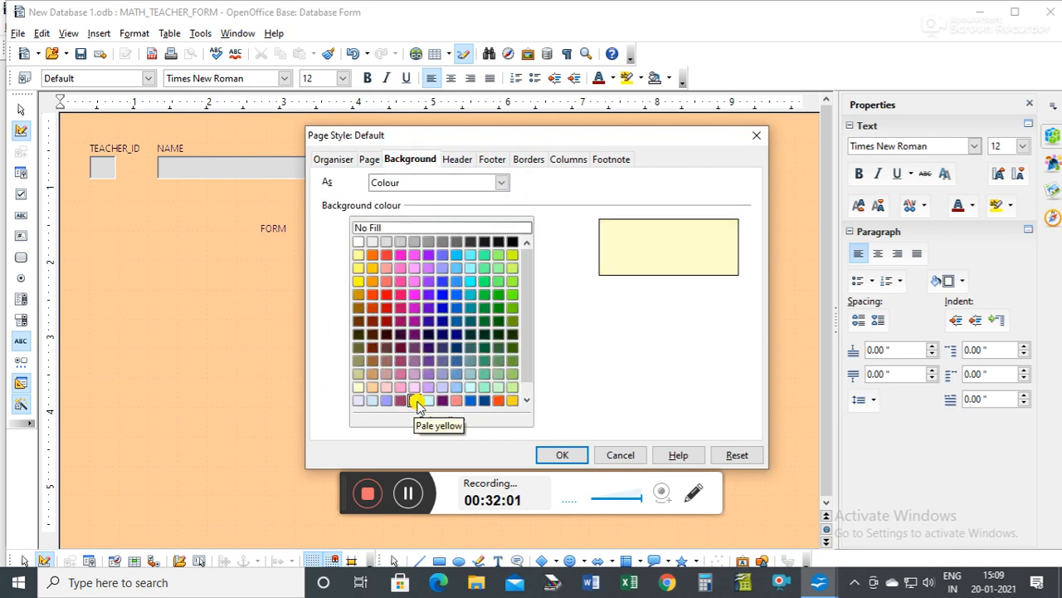
{"action": "left_click", "coordinate": [566, 455]}
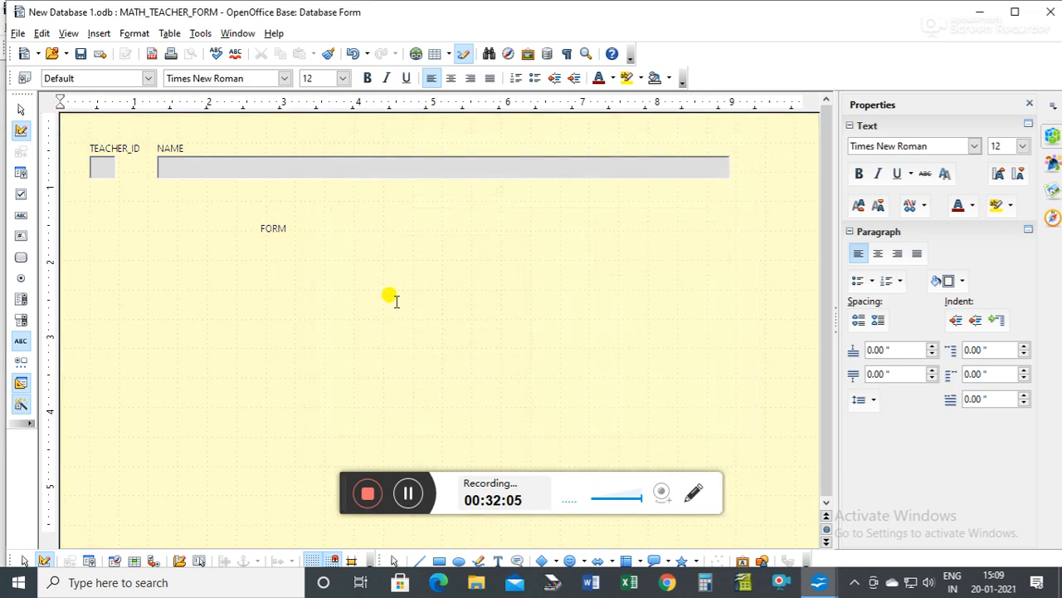
Step: Resize the FORM label to about 1.18 inches wide and 0.79 inches high
{"action": "left_click", "coordinate": [274, 230]}
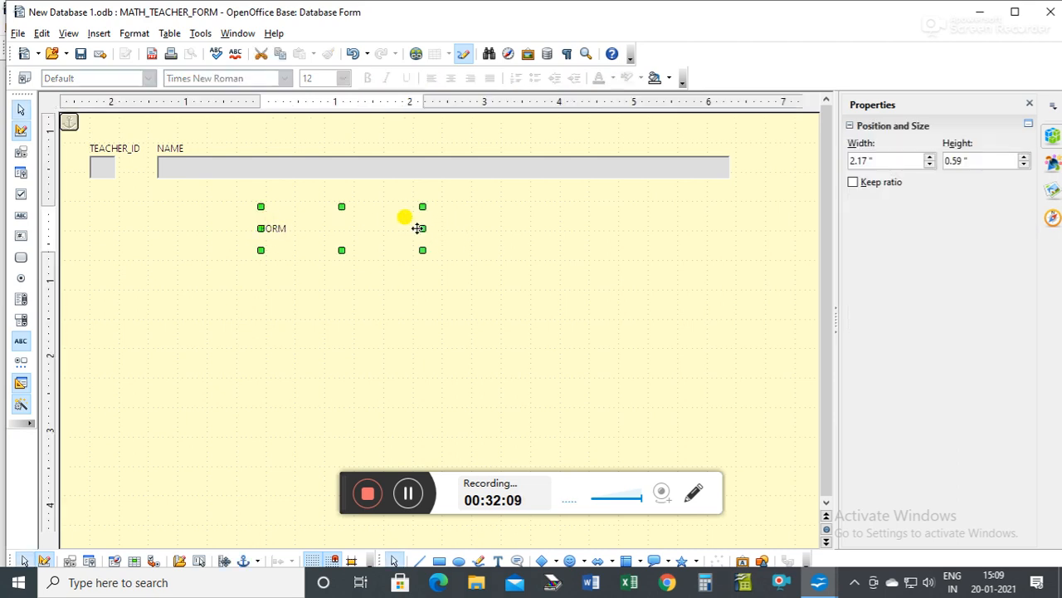
{"action": "left_click_drag", "start_coordinate": [383, 227], "coordinate": [350, 228]}
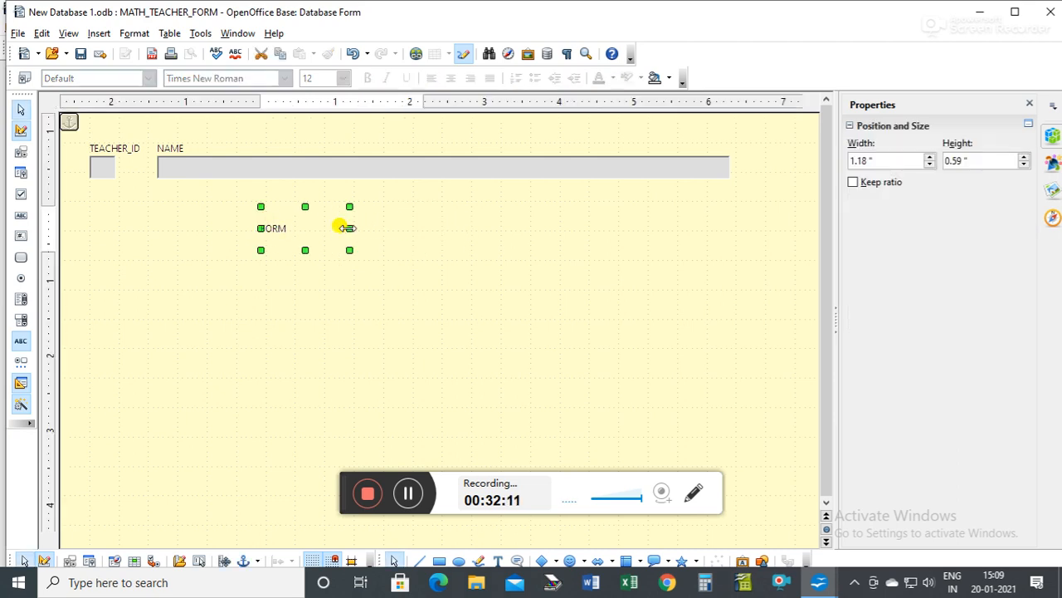
{"action": "left_click_drag", "start_coordinate": [298, 250], "coordinate": [305, 264]}
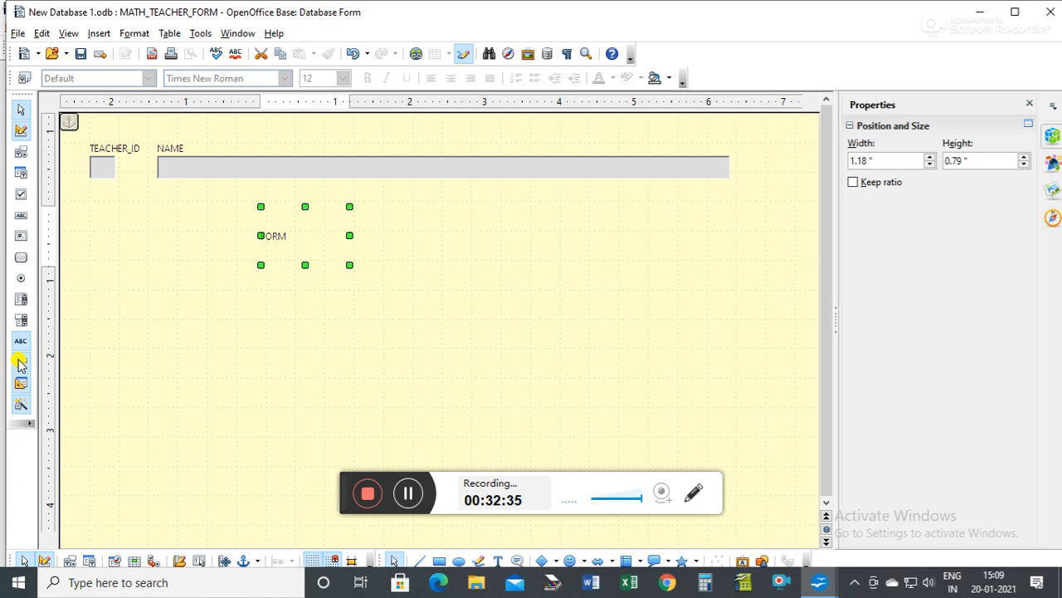
{"action": "double_click", "coordinate": [307, 237]}
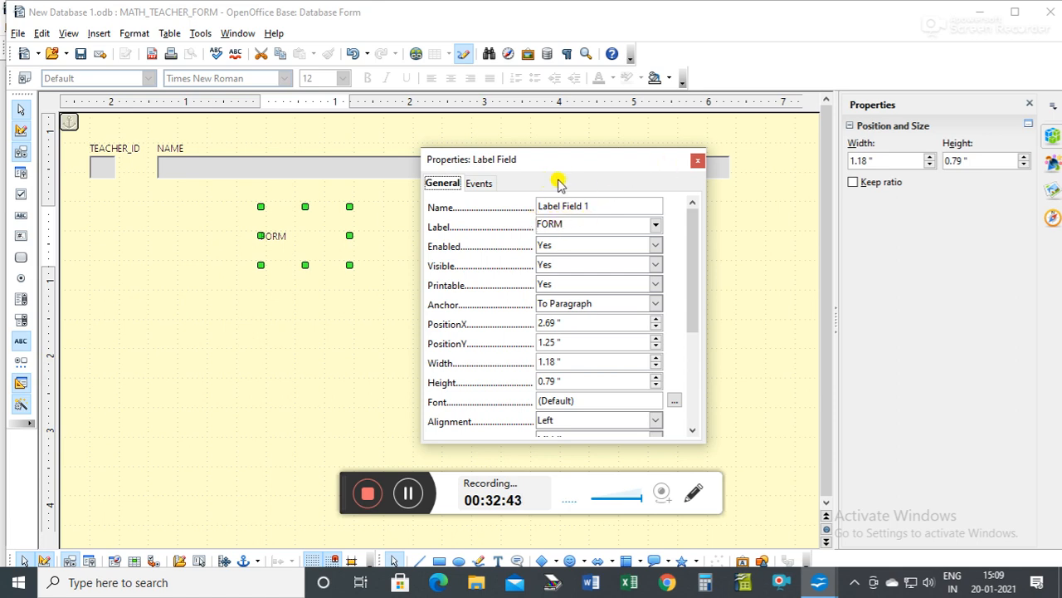
{"action": "left_click", "coordinate": [696, 161]}
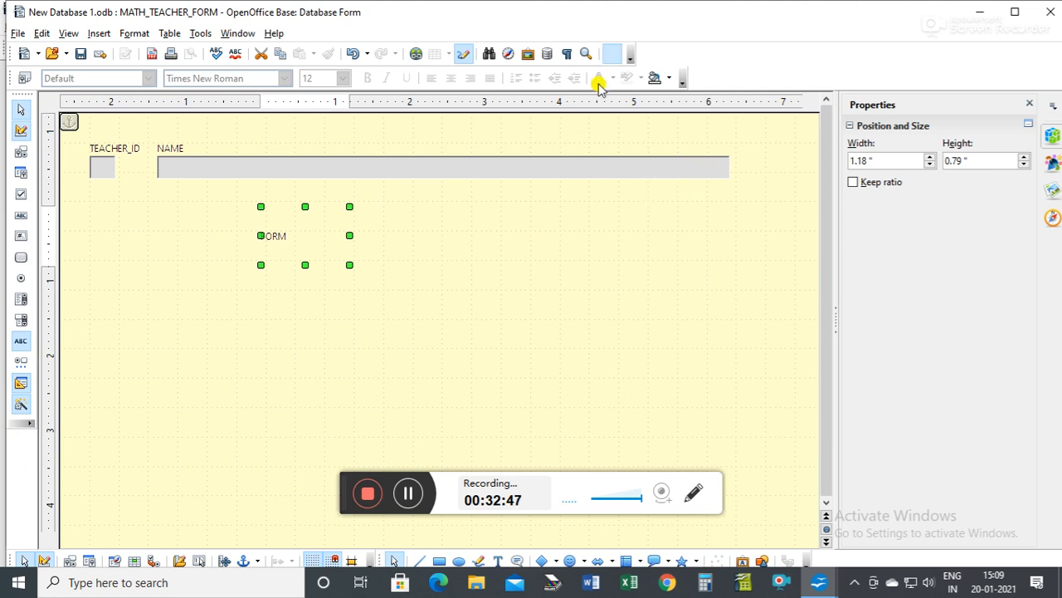
{"action": "left_click", "coordinate": [1049, 17]}
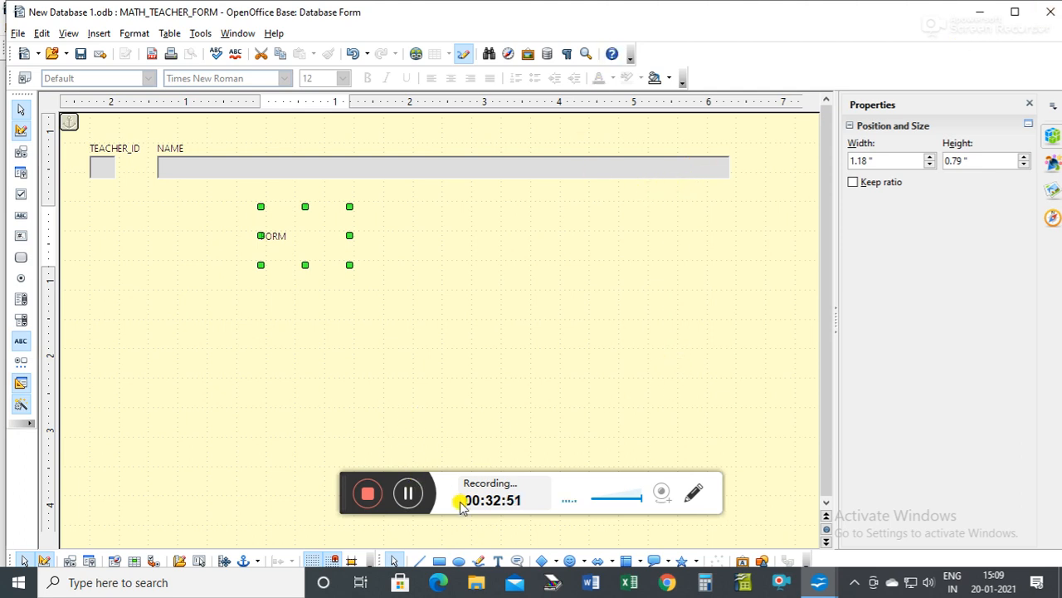
{"action": "left_click", "coordinate": [403, 494]}
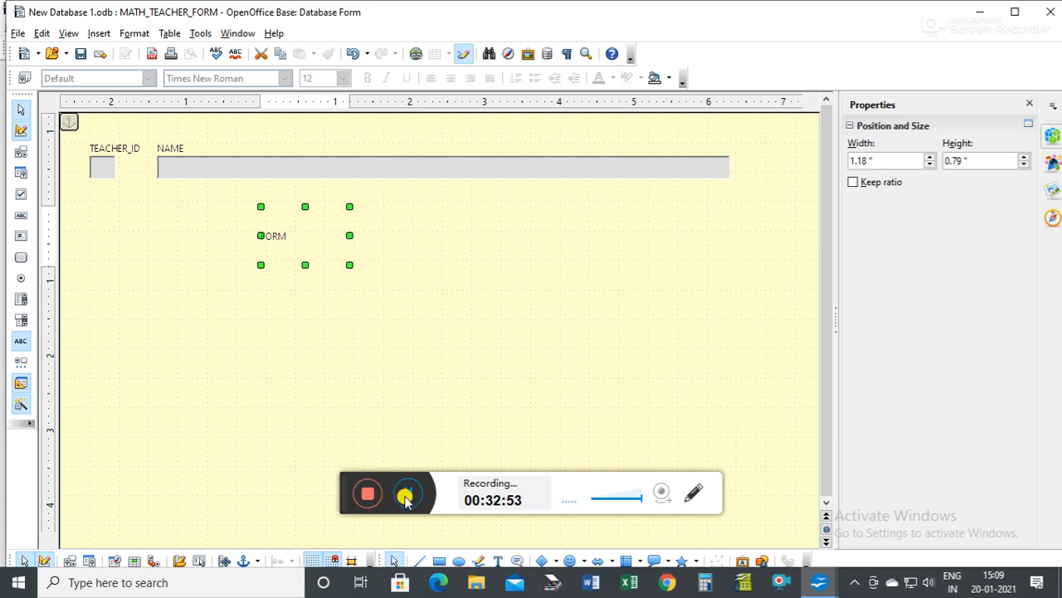